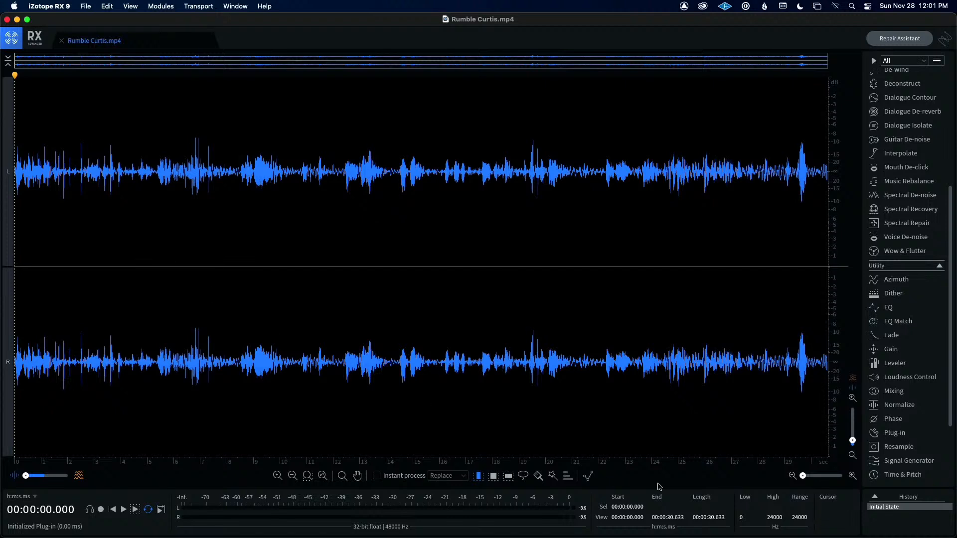
- Render Loudness Control on the whole clip with targets of -23 LKFS integrated and -2 dB true peak, and play the result
left_click(889, 378)
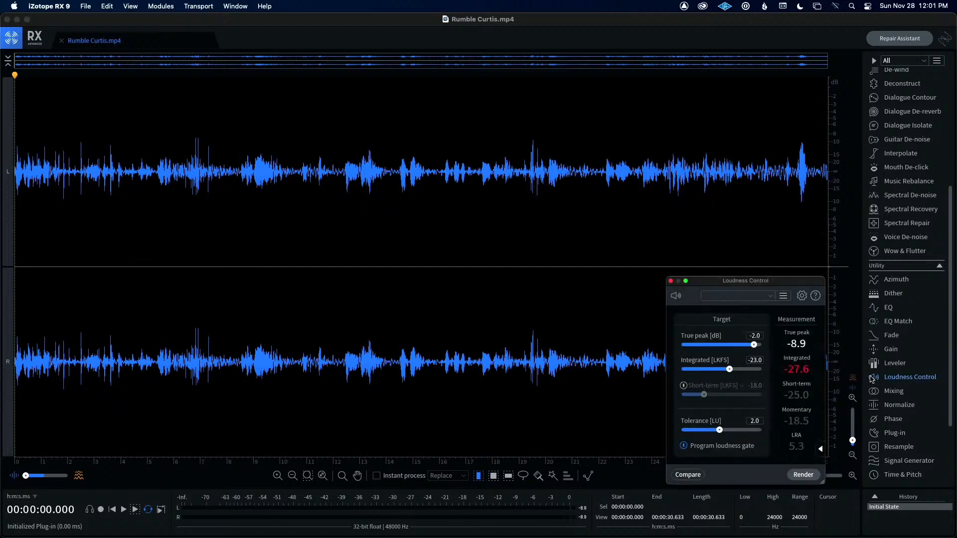
left_click(810, 478)
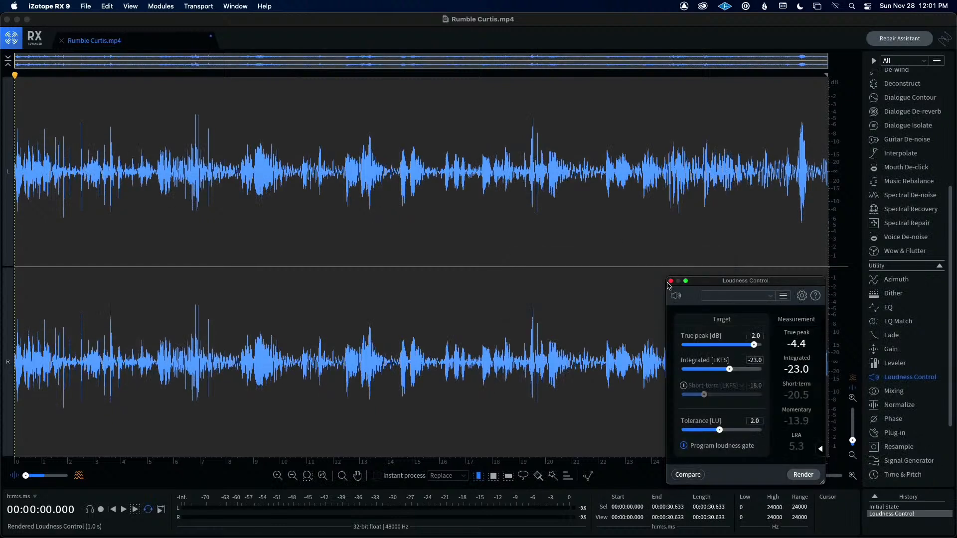
left_click(670, 281)
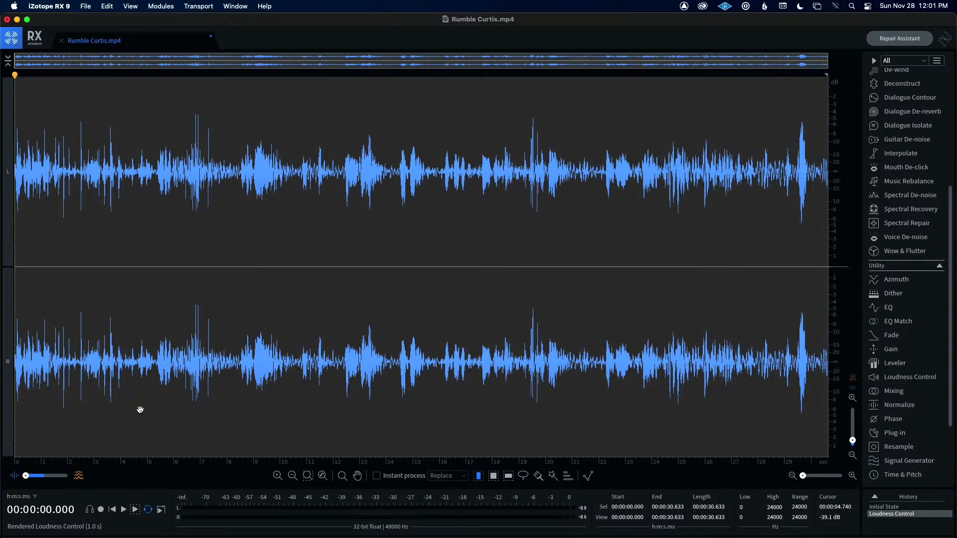
key("space")
- Switch the clip's display entirely from waveform to spectrogram, clear the selection and return the playhead to the start
left_click(26, 476)
left_click_drag(27, 476, 72, 477)
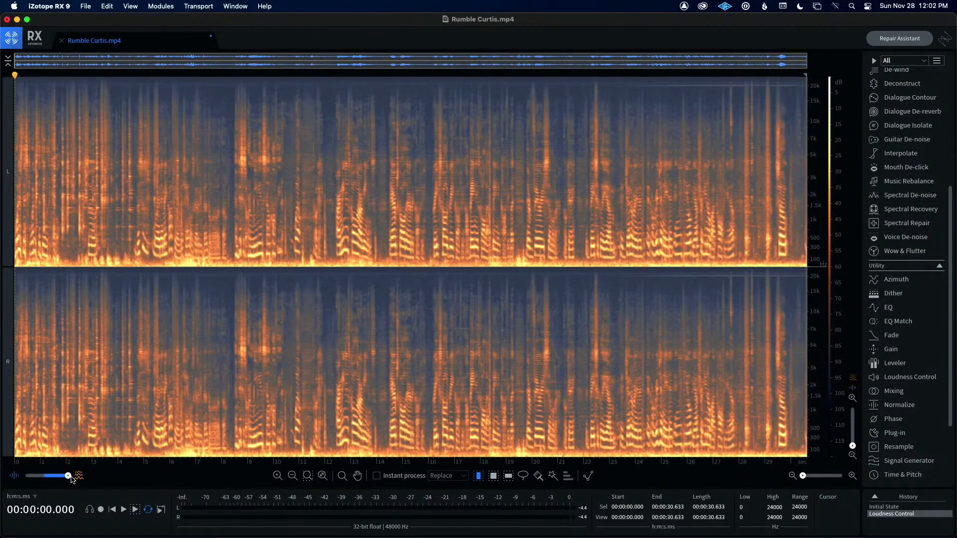
left_click(127, 425)
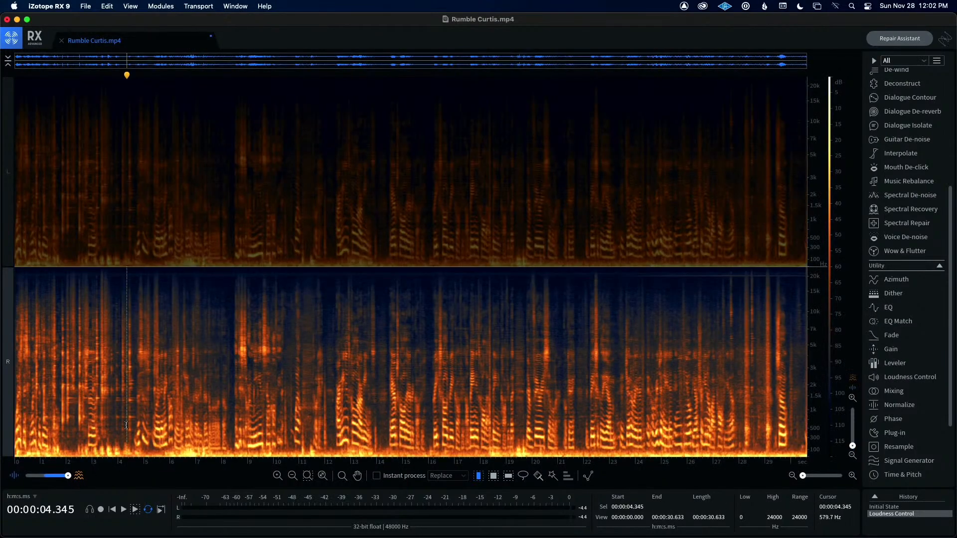
left_click(129, 256)
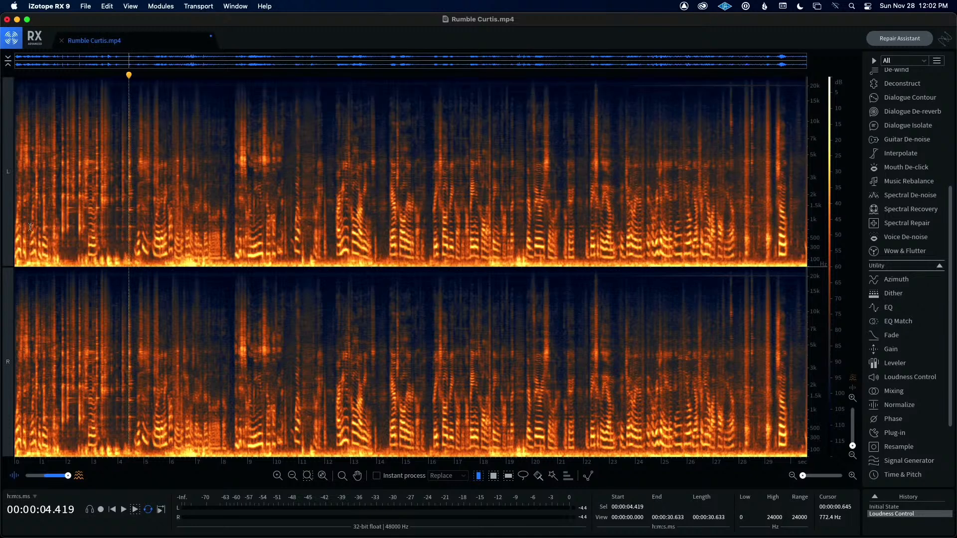
key("Home")
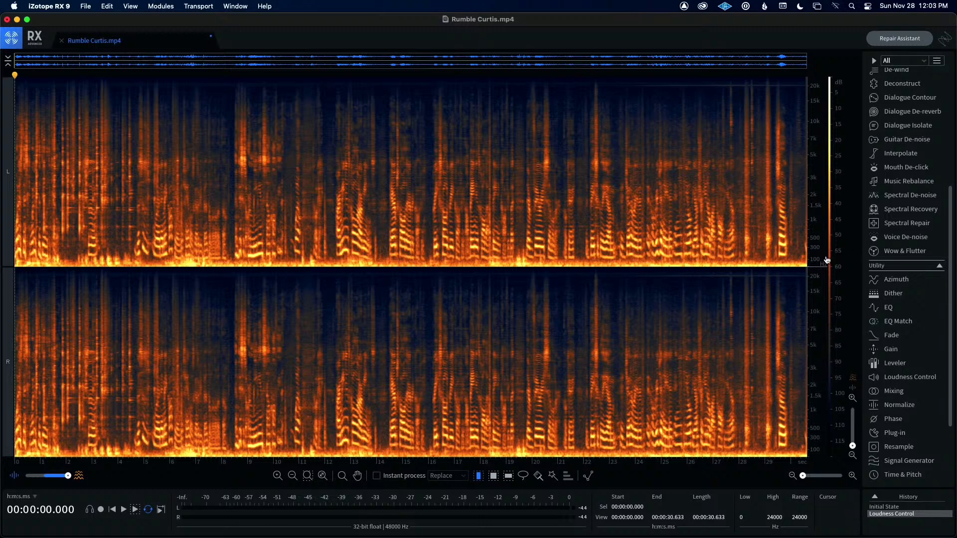
- Open the EQ module, set the high-pass filter to 40 Hz and preview it from about 25.8 s
left_click(710, 178)
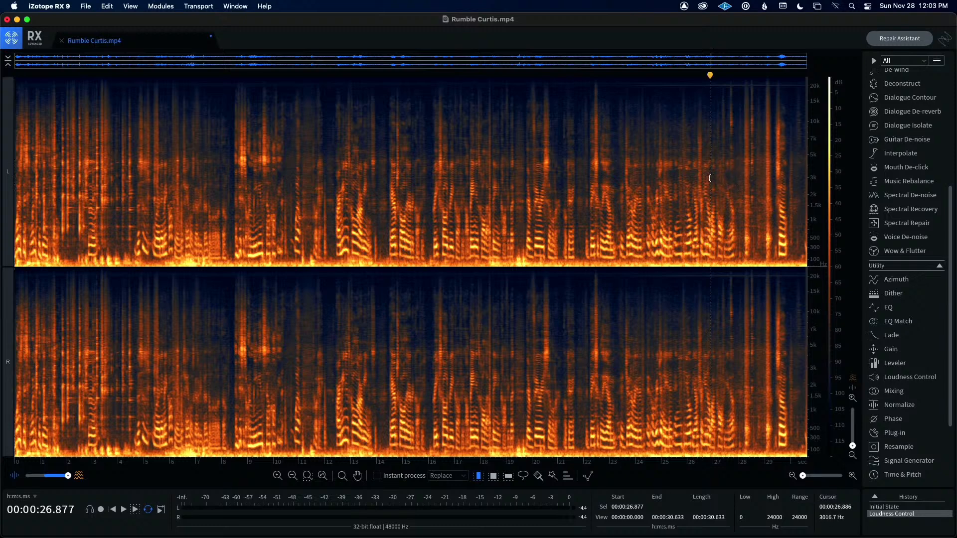
left_click(682, 321)
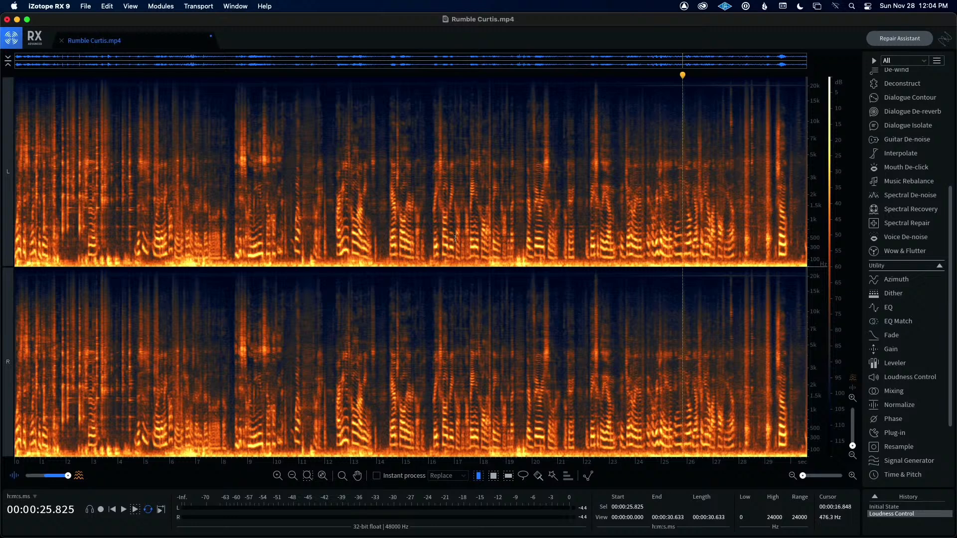
left_click(888, 308)
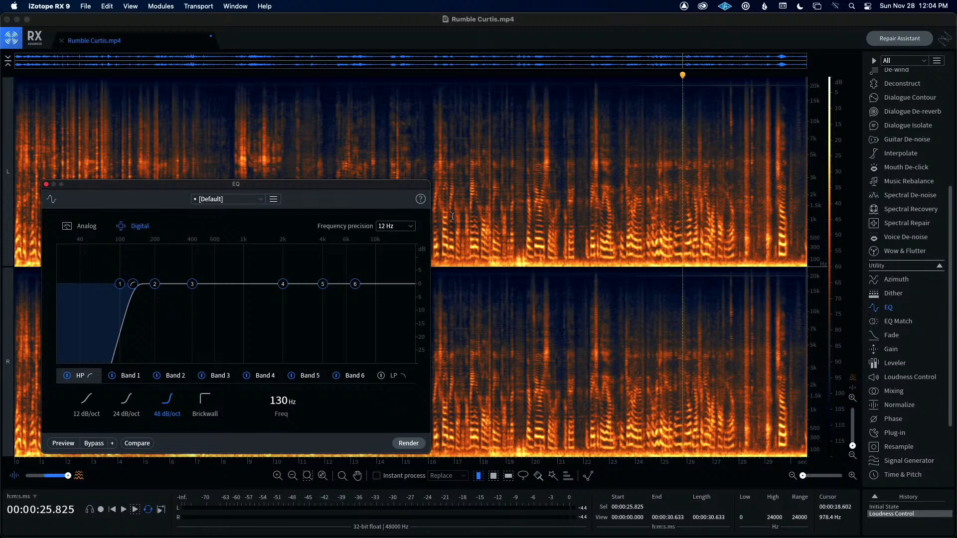
left_click_drag(295, 188, 609, 203)
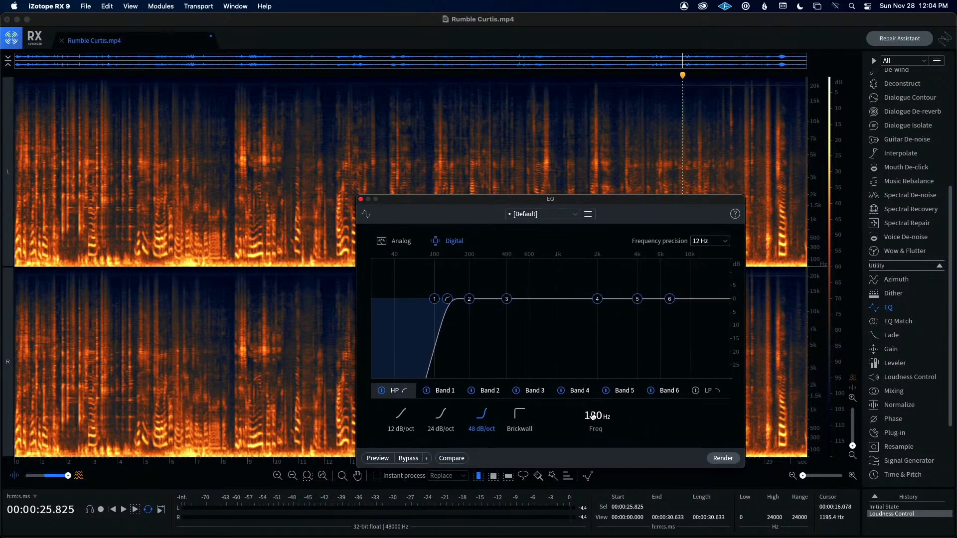
mouse_move(588, 415)
left_mouse_down()
mouse_move(588, 429)
mouse_move(587, 416)
left_mouse_up()
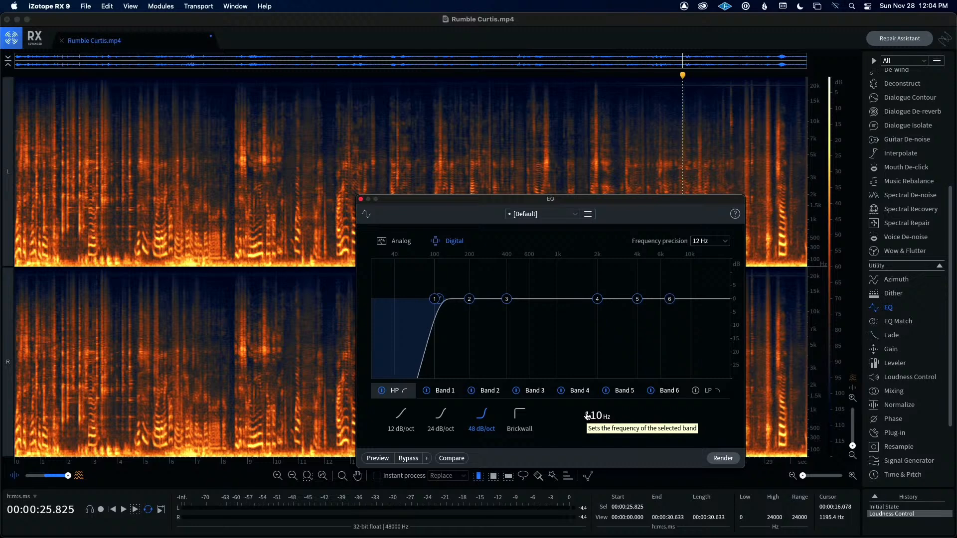
left_click_drag(588, 415, 582, 417)
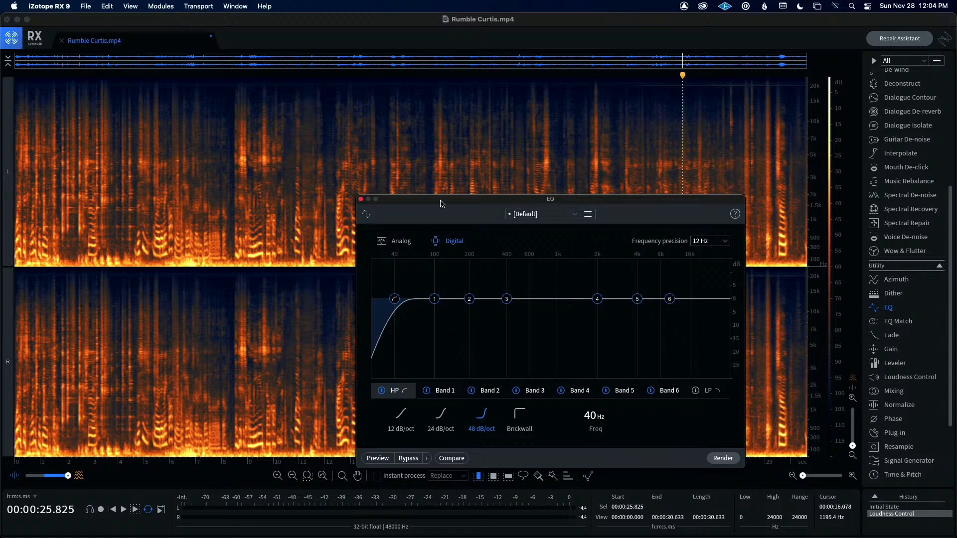
left_click_drag(442, 202, 448, 169)
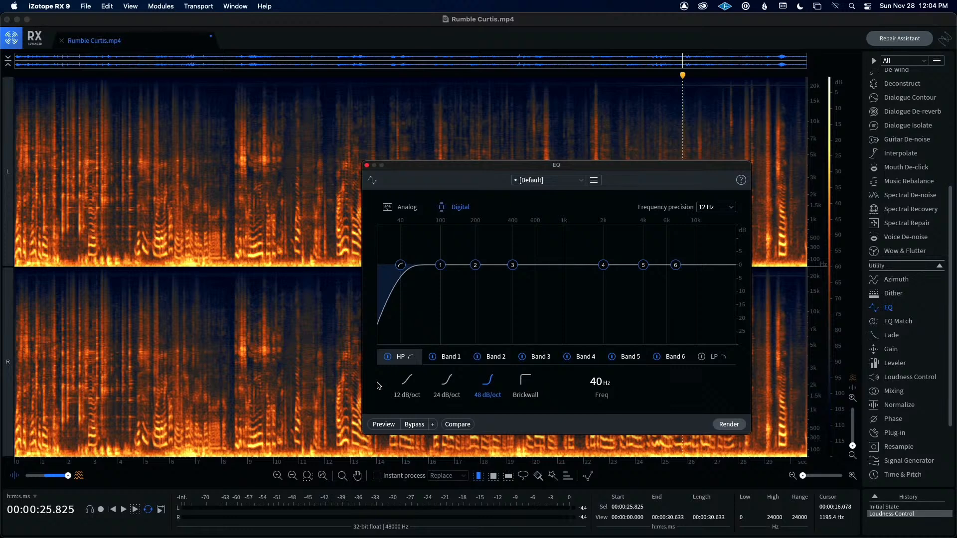
left_click(383, 426)
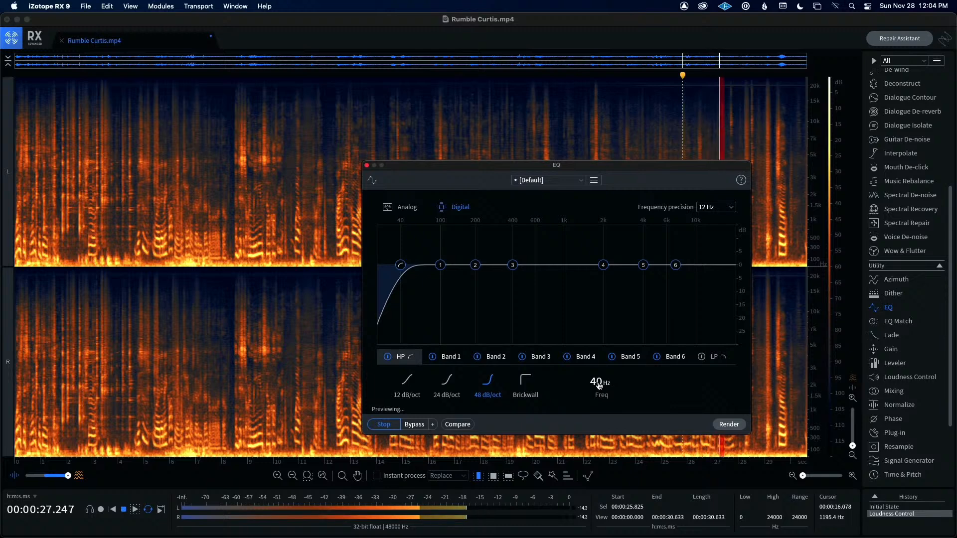
- Sweep the high-pass frequency up to 200 Hz during the preview, and settle on 150 Hz
left_click_drag(597, 388, 604, 387)
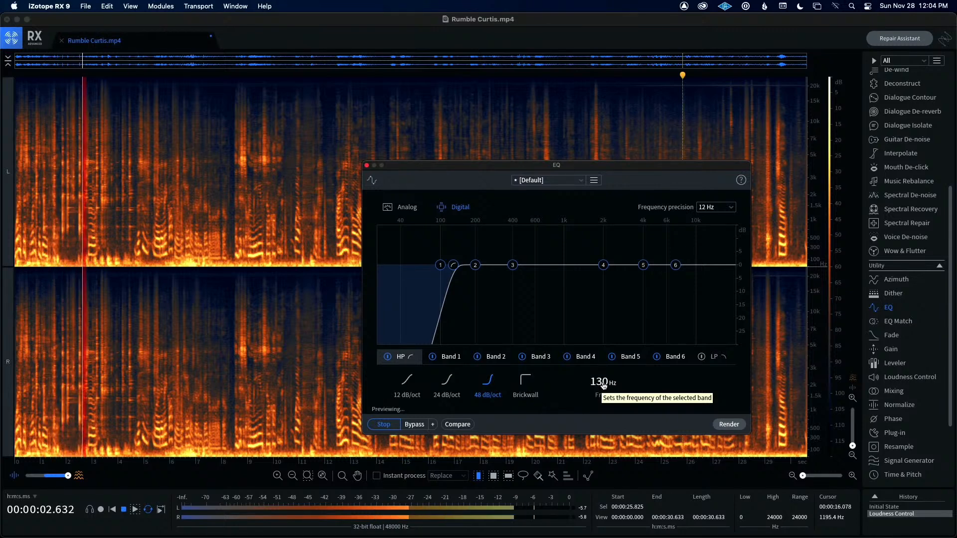
left_click_drag(604, 386, 605, 387)
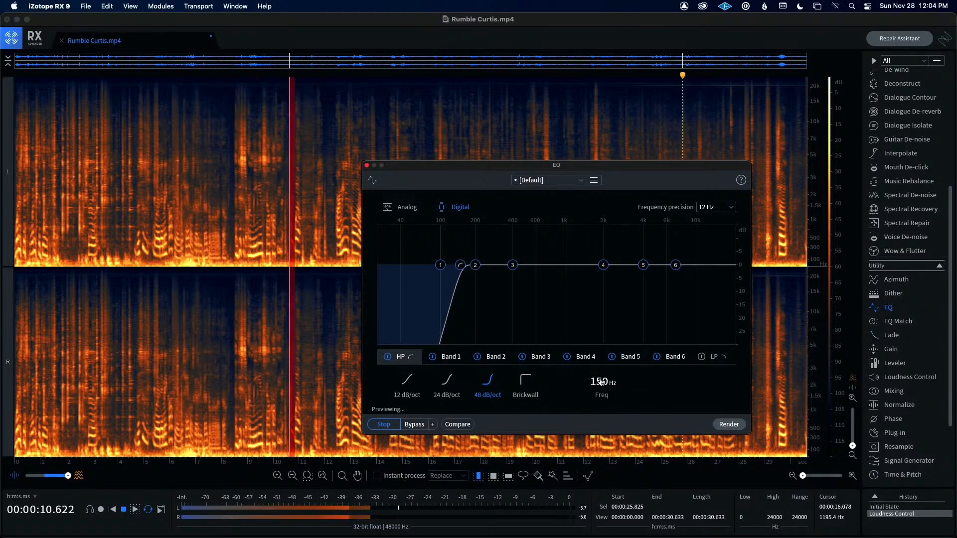
scroll(602, 383, "up", 7)
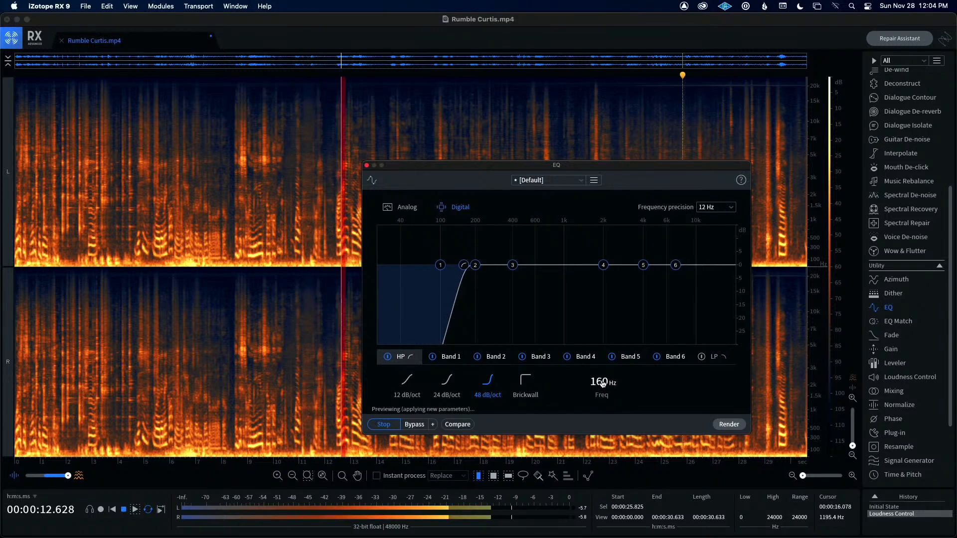
scroll(605, 383, "down", 6)
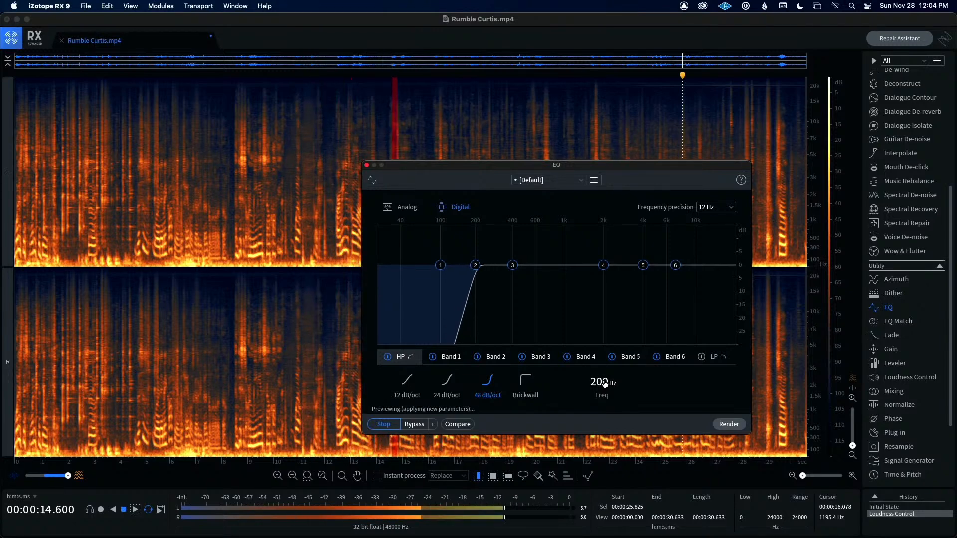
scroll(603, 384, "down", 1)
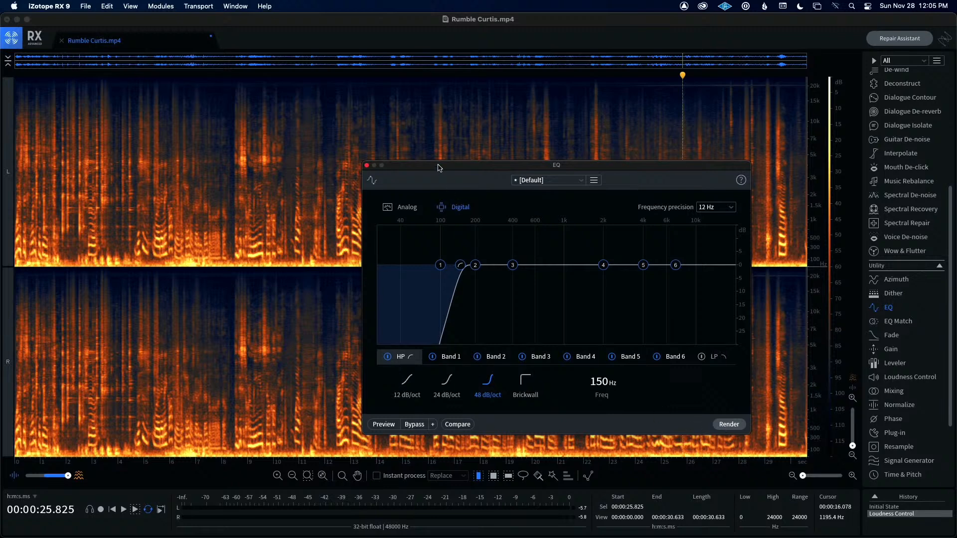
- Render the EQ's 150 Hz, 48 dB/oct high-pass filter on the whole clip and close the module
left_click_drag(438, 167, 585, 145)
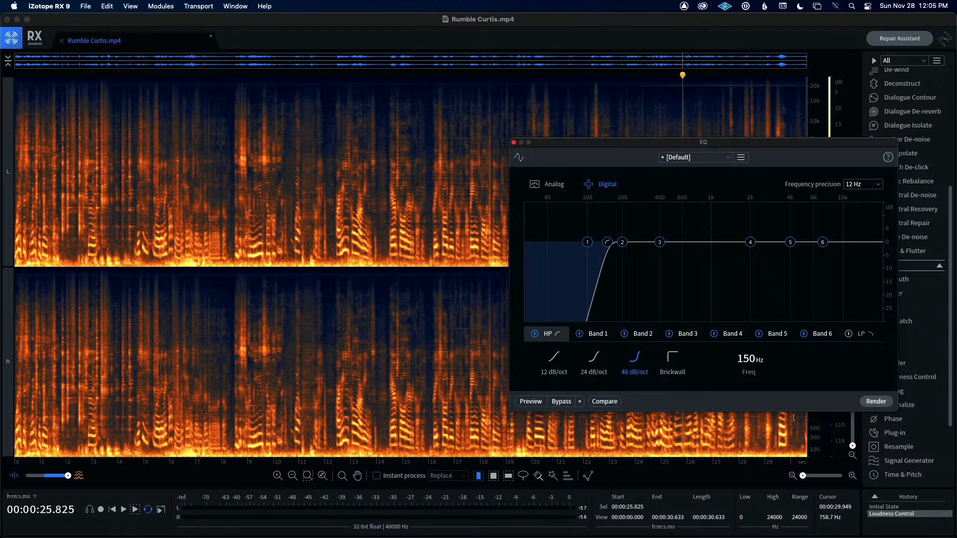
left_click(876, 402)
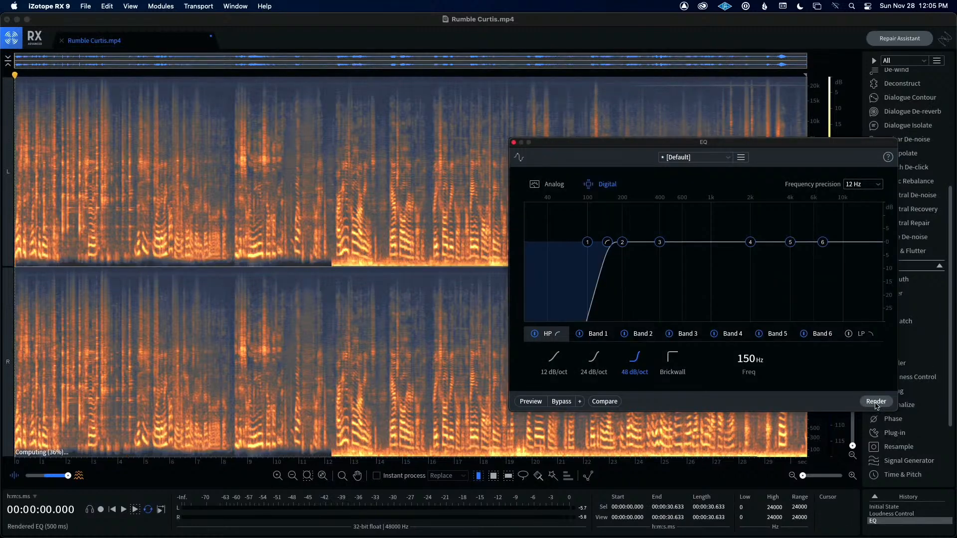
left_click(513, 143)
- Play the filtered clip from the start to listen for remaining rumble
left_click(389, 166)
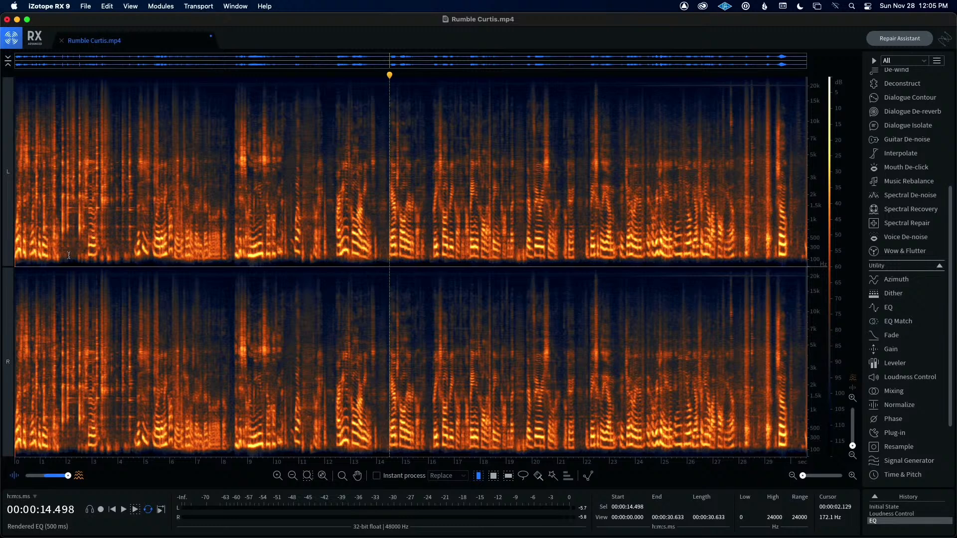
key("Home")
key("space")
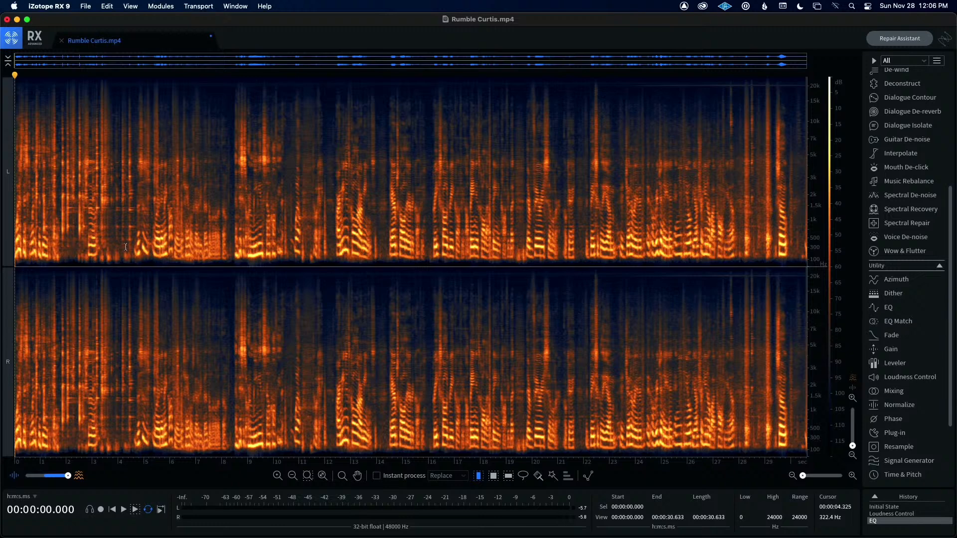
- Audition the ranges from about 2.2 to 5.3 s and from 18.8 to 20.6 s for leftover low-frequency noise
left_click_drag(91, 262, 152, 262)
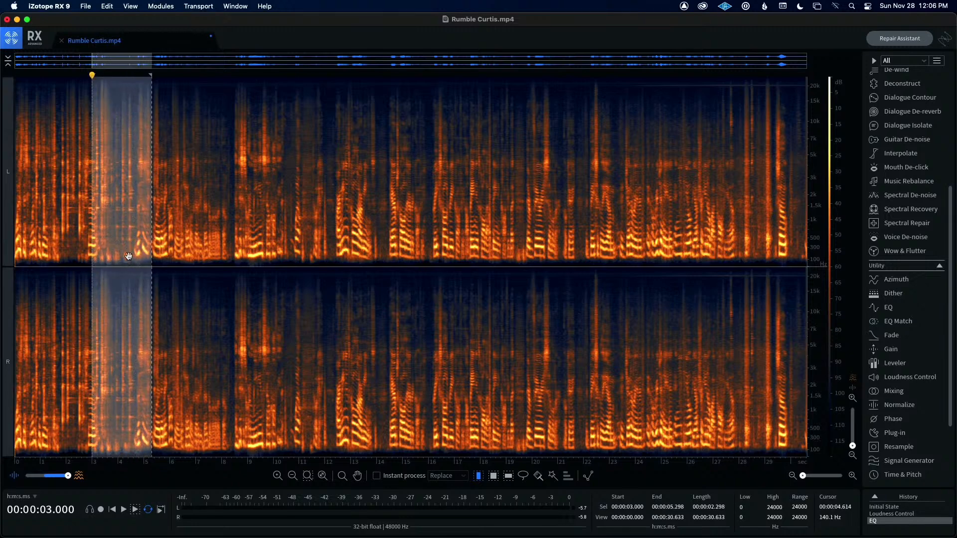
left_click_drag(94, 258, 72, 261)
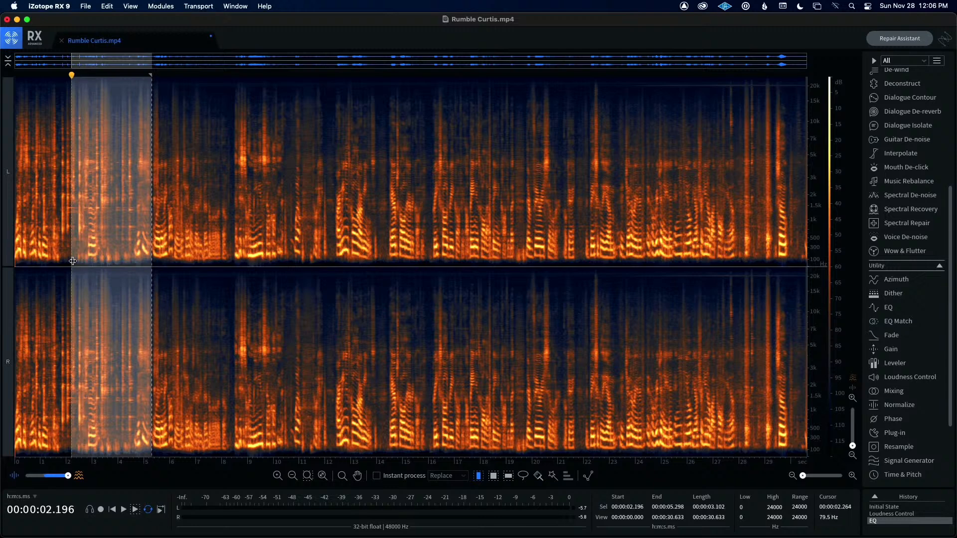
key("space")
left_click_drag(501, 262, 546, 261)
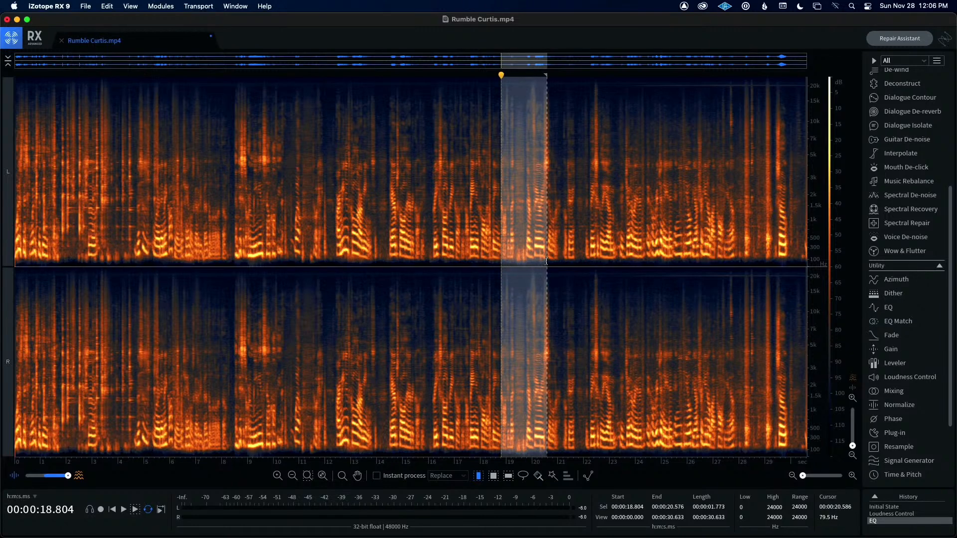
key("space")
left_click(311, 240)
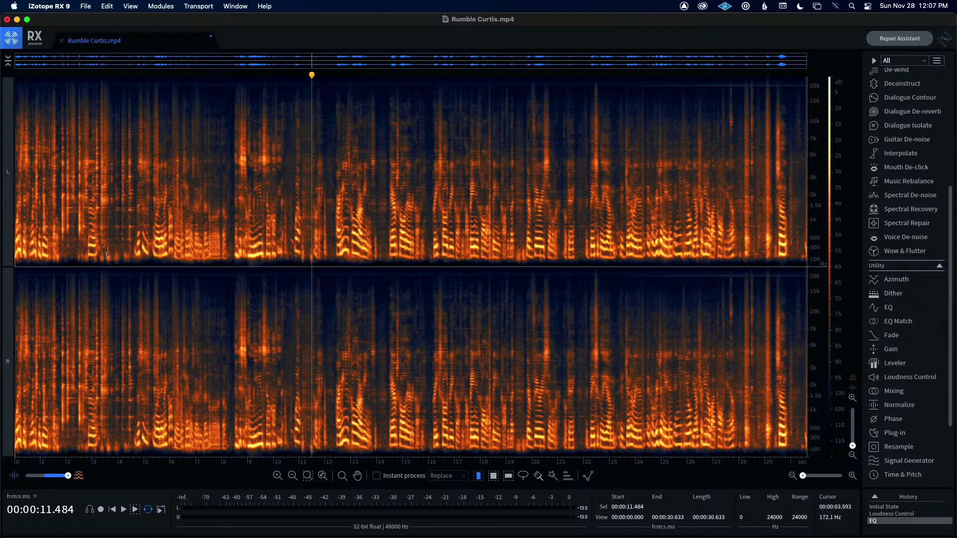
- Enable instant processing in Replace mode and choose the brush selection tool for the leftover rumble between about 3 and 5 s
scroll(106, 256, "up", 5)
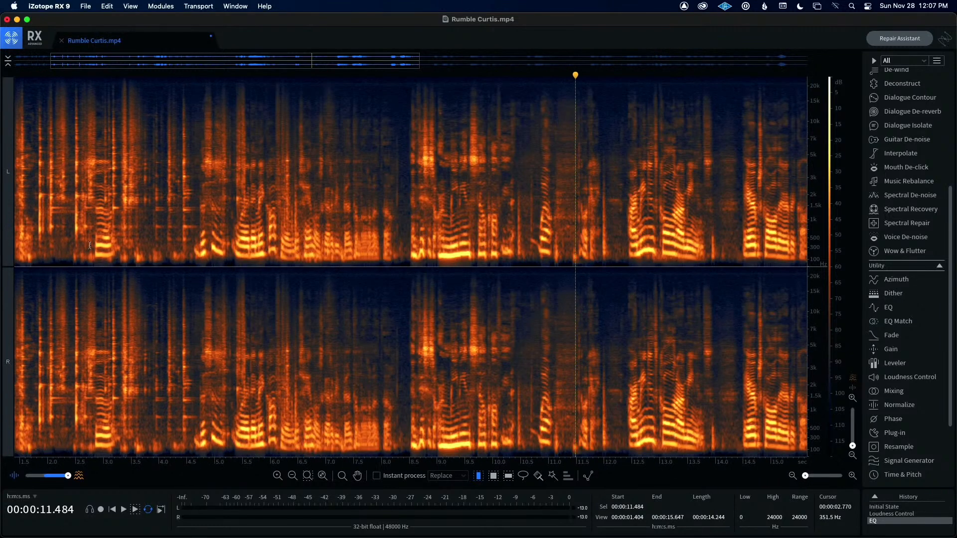
scroll(90, 245, "up", 2)
left_click_drag(113, 249, 287, 265)
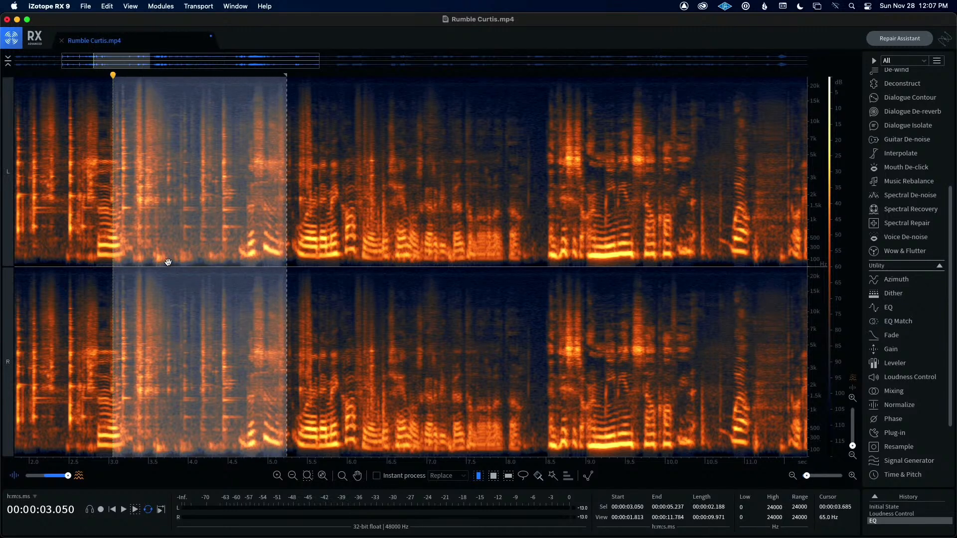
left_click(96, 244)
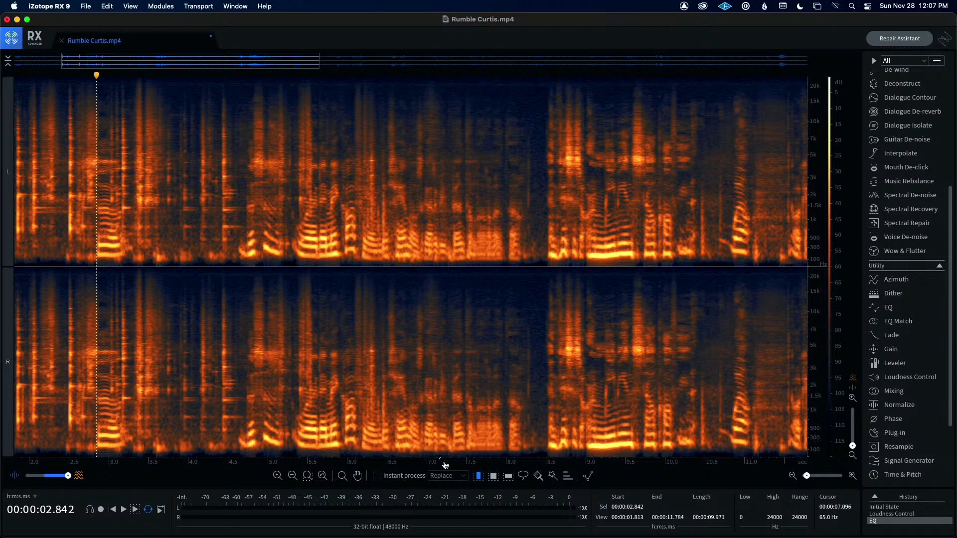
left_click(377, 476)
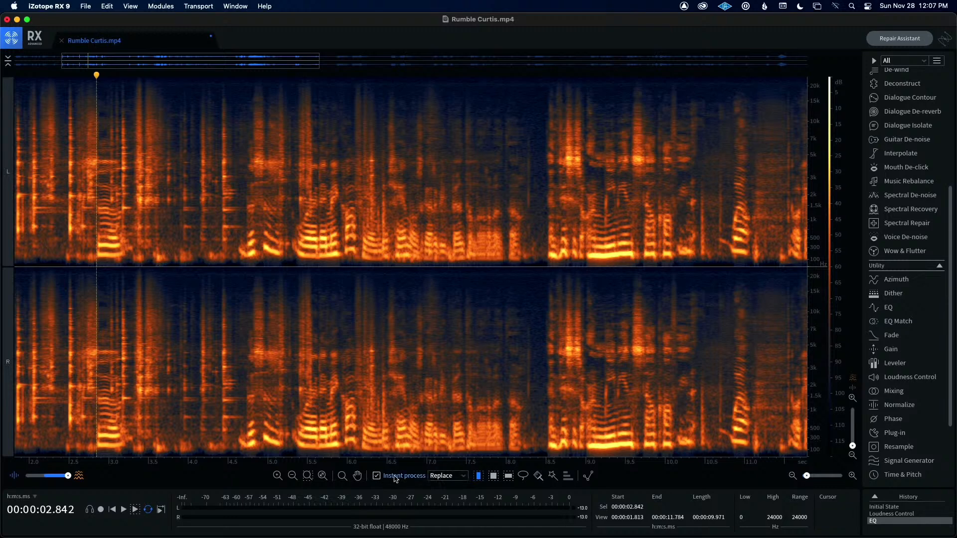
left_click(466, 477)
left_click(465, 479)
left_click(539, 477)
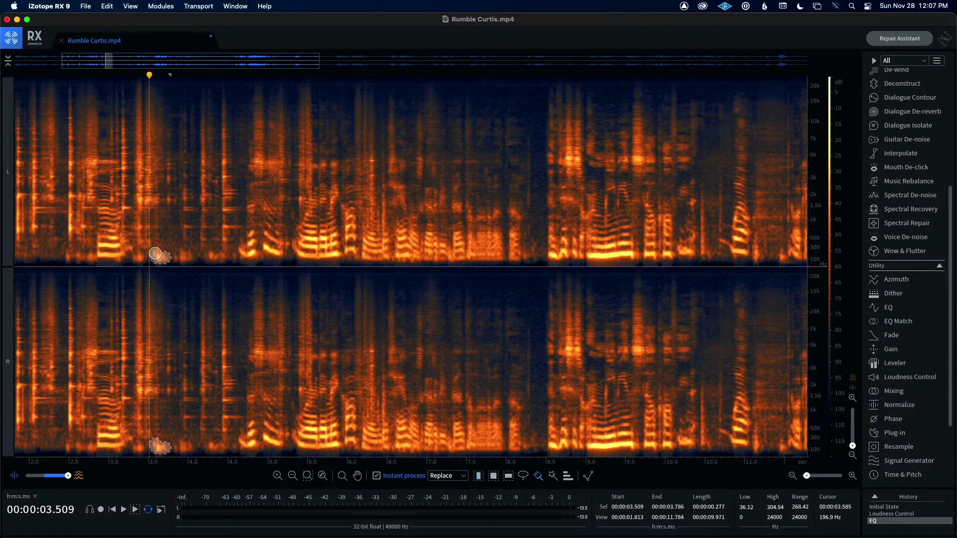
- Brush over the low-frequency rumble bursts at about 3.6 s and 3.9 s to replace them
left_click_drag(153, 255, 159, 255)
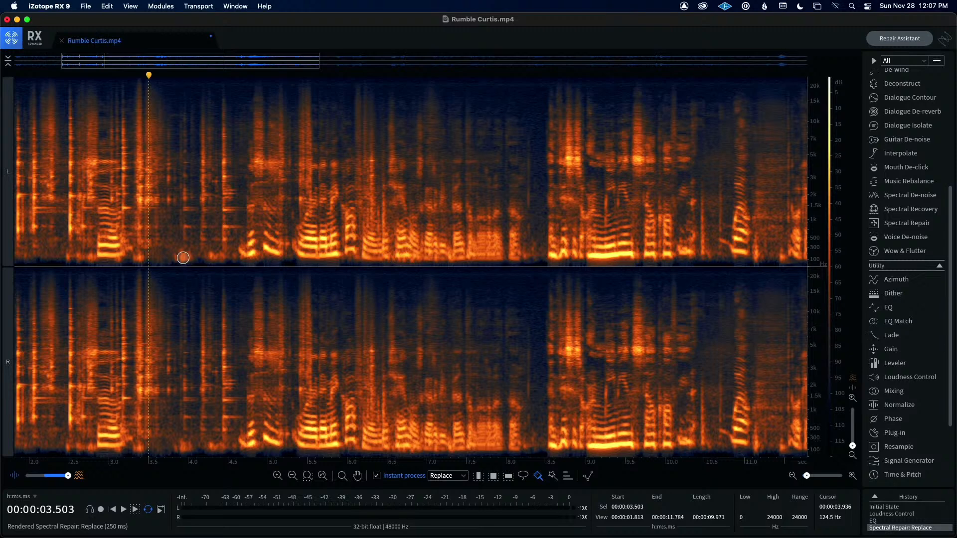
left_click_drag(184, 257, 186, 257)
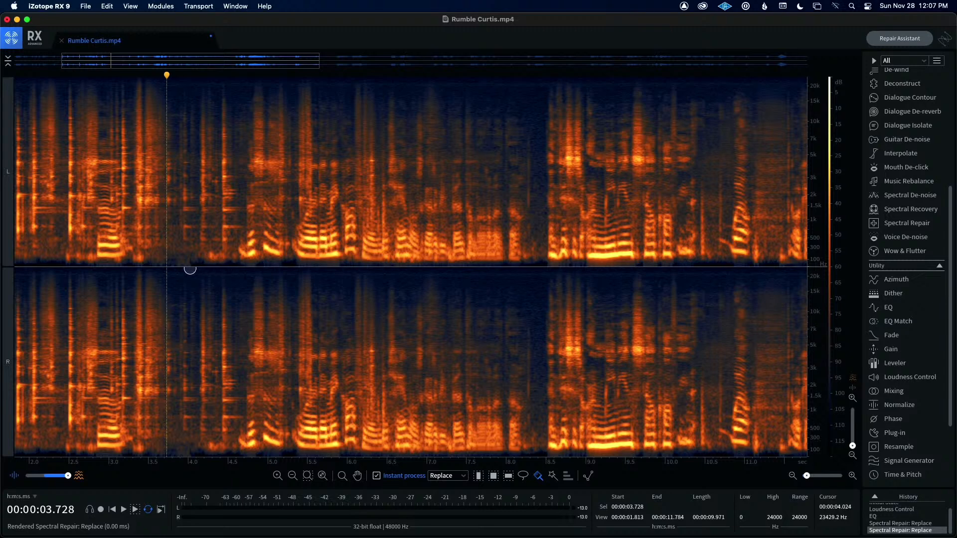
- Replace the rumble burst at about 4.3 s with the brush, and audition about 2.2 to 5.9 s with instant processing off
left_click_drag(215, 256, 212, 257)
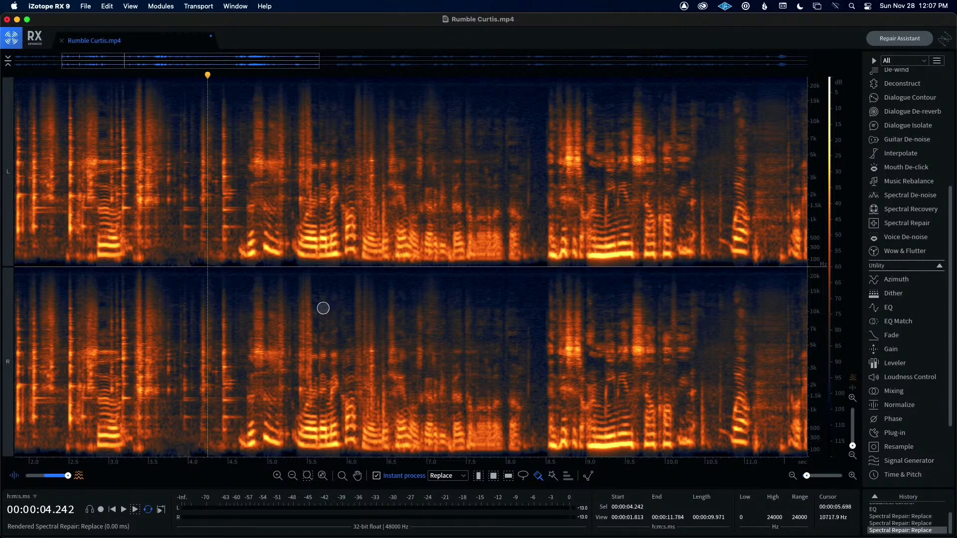
left_click(479, 477)
left_click(377, 476)
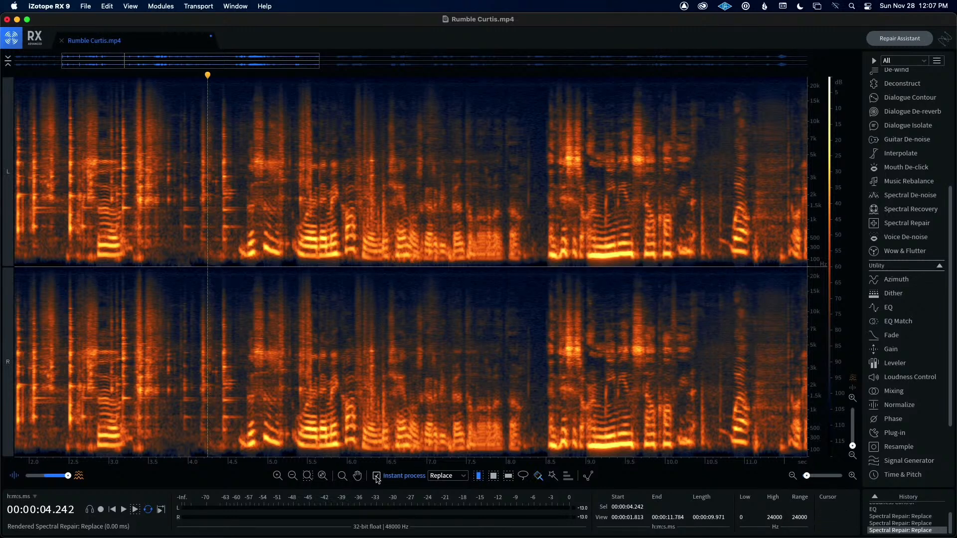
left_click(44, 255)
left_click_drag(44, 255, 339, 309)
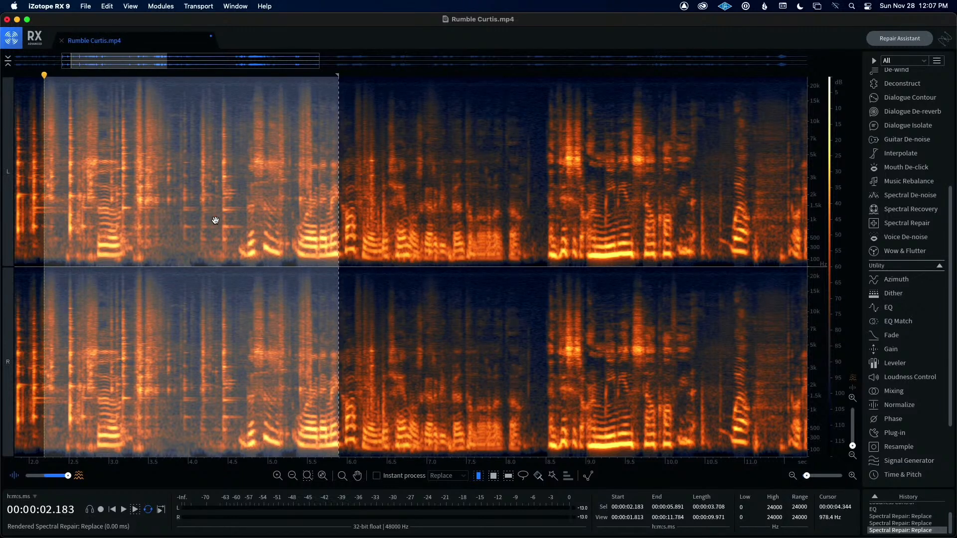
key("space")
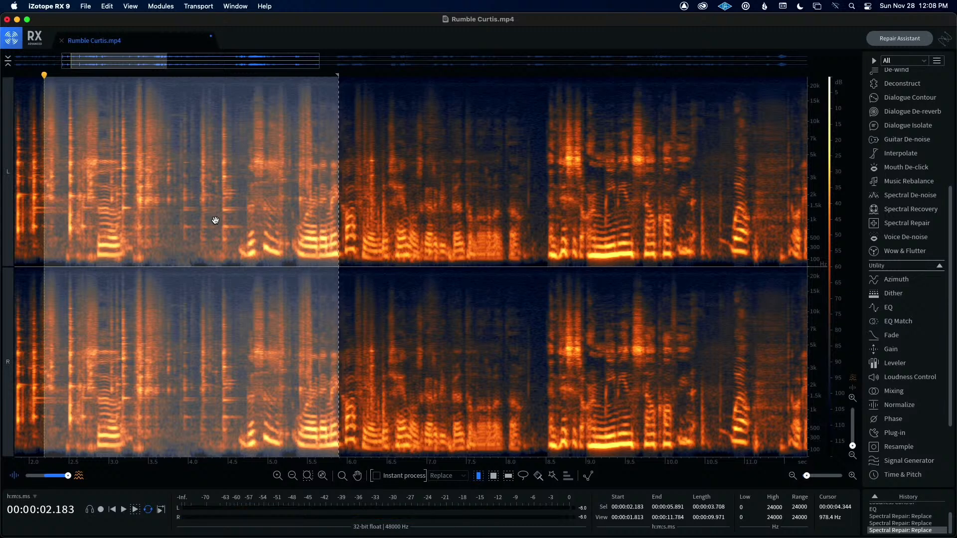
- Audition the range from about 18.5 to 20.6 s for leftover low-frequency rumble
left_click(471, 225)
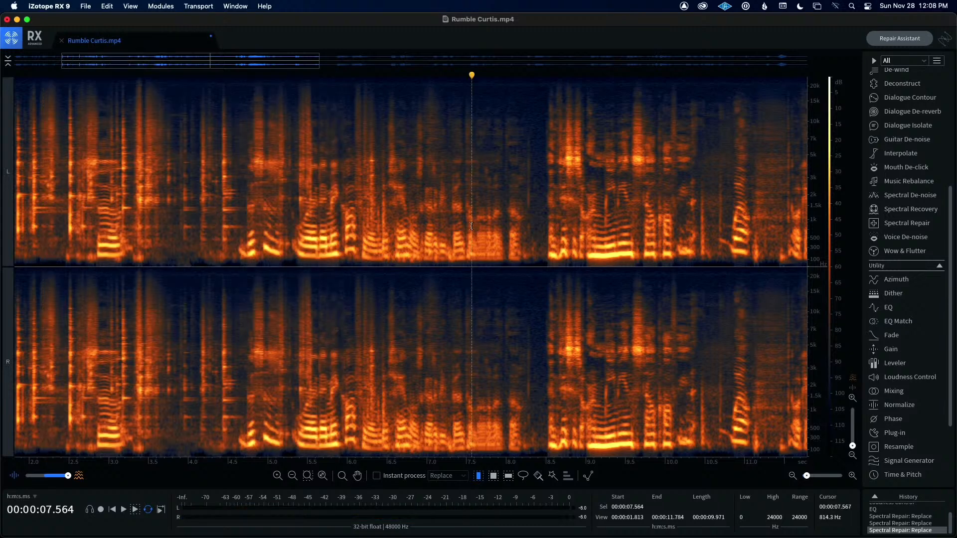
scroll(471, 226, "down", 10)
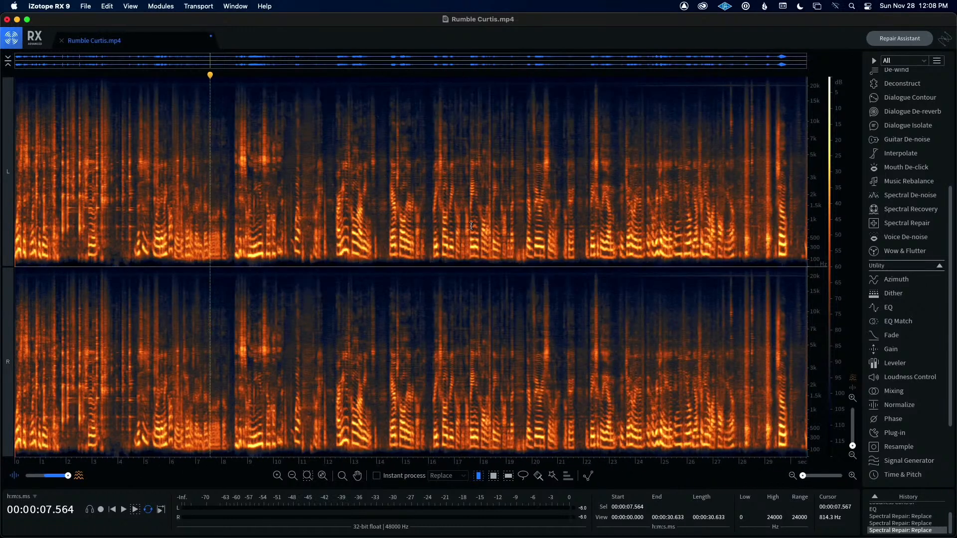
left_click_drag(493, 255, 549, 247)
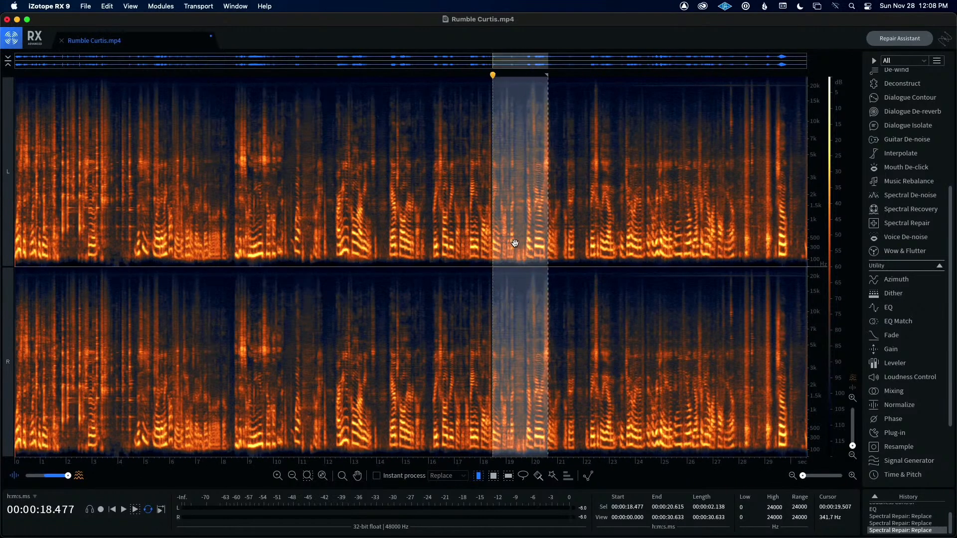
scroll(518, 243, "up", 5)
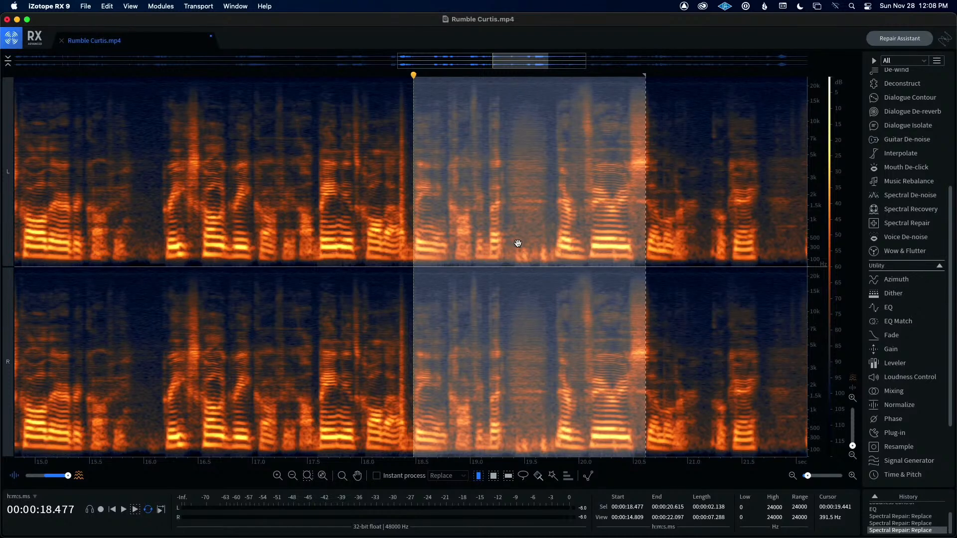
scroll(517, 244, "up", 1)
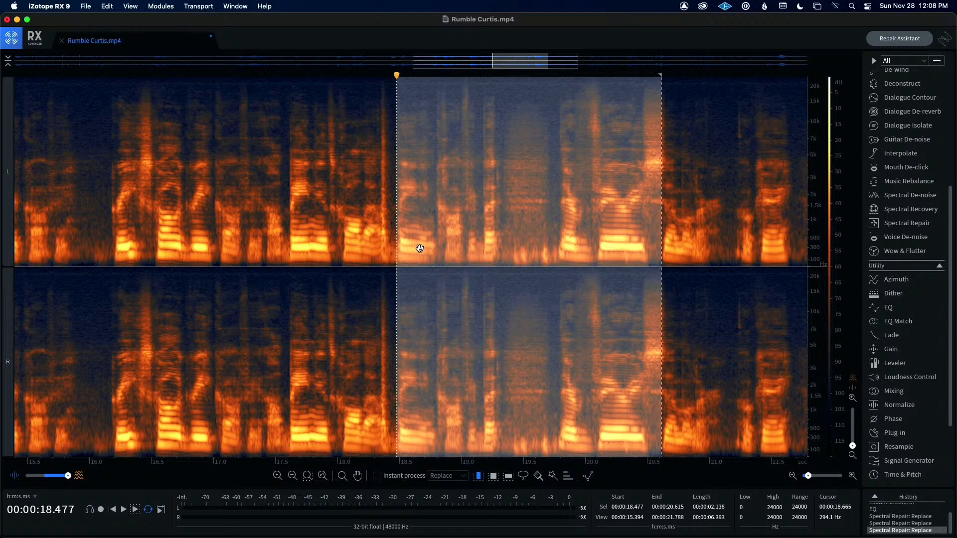
key("space")
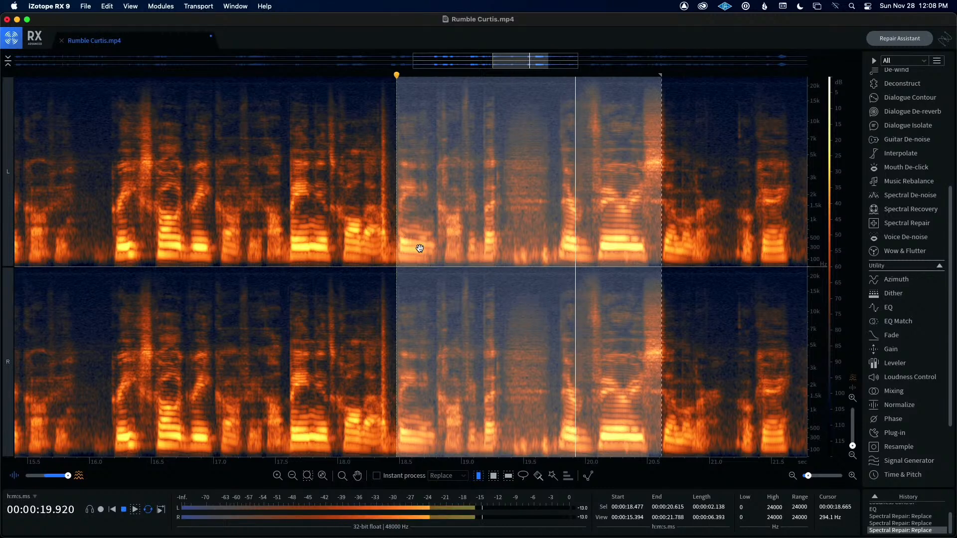
key("space")
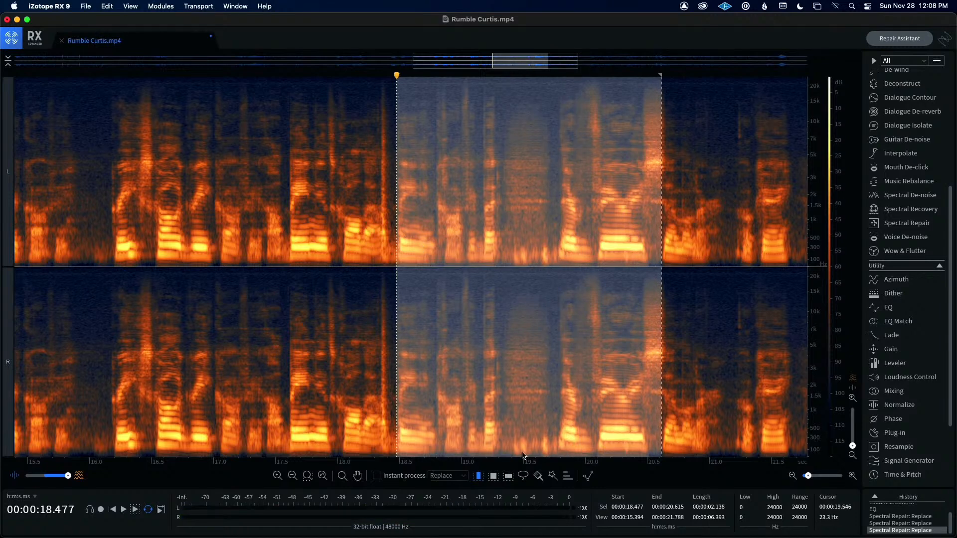
- Turn instant processing back on in Replace mode and brush over the low-frequency rumble between about 19.4 and 19.7 s
left_click(388, 407)
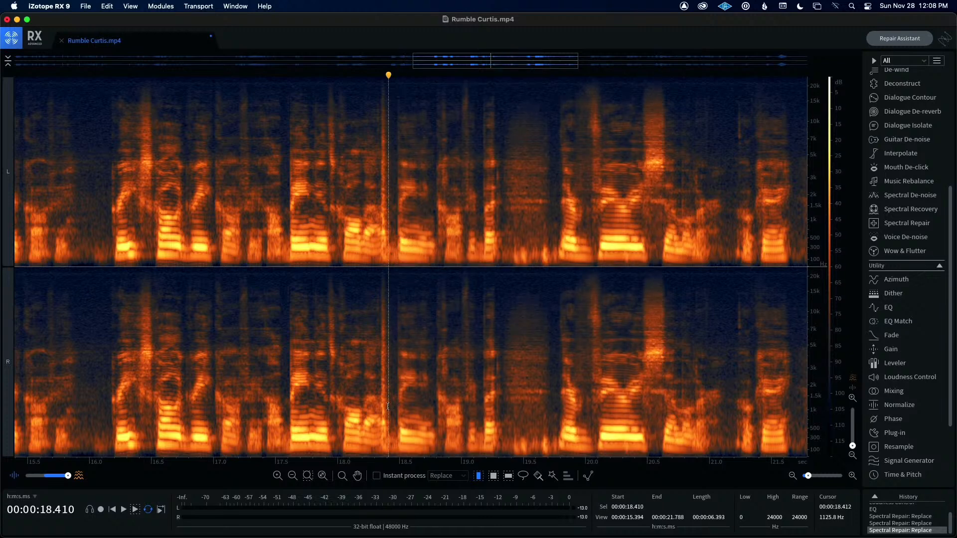
left_click(538, 477)
left_click(377, 476)
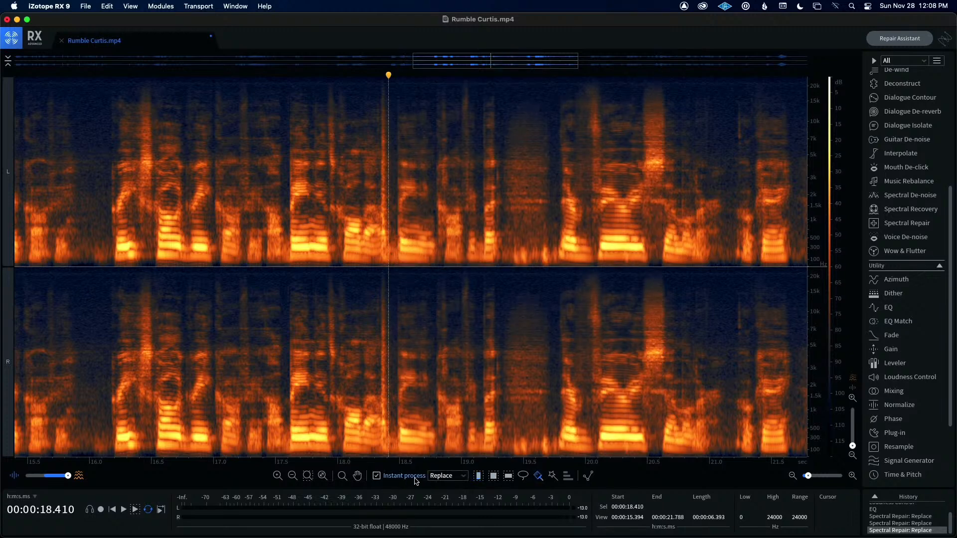
left_click_drag(542, 251, 550, 253)
scroll(532, 255, "down", 1)
scroll(528, 254, "right", 1)
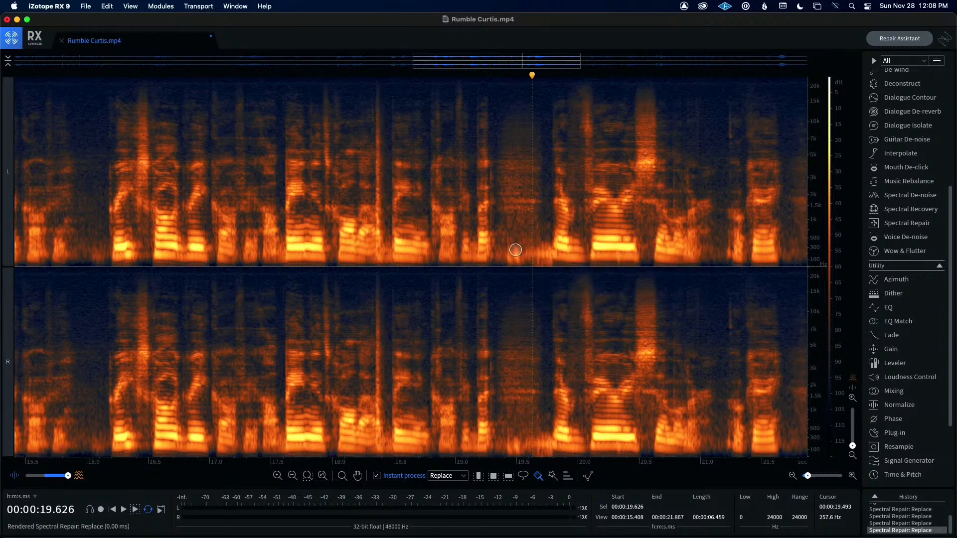
left_click_drag(509, 249, 543, 253)
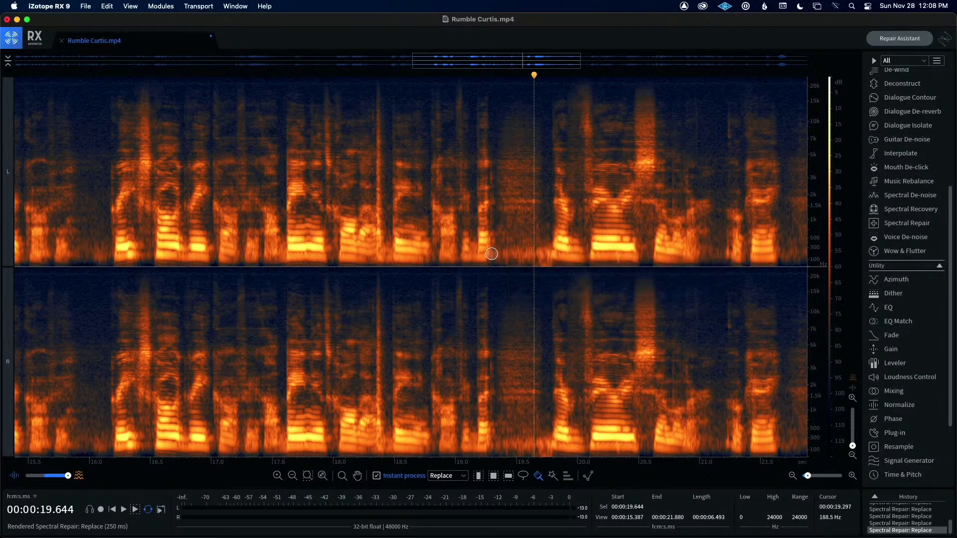
- Play the clip from about 18.5 s with the time selection tool active to check the brushed section
left_click(479, 476)
left_click(396, 258)
key("space")
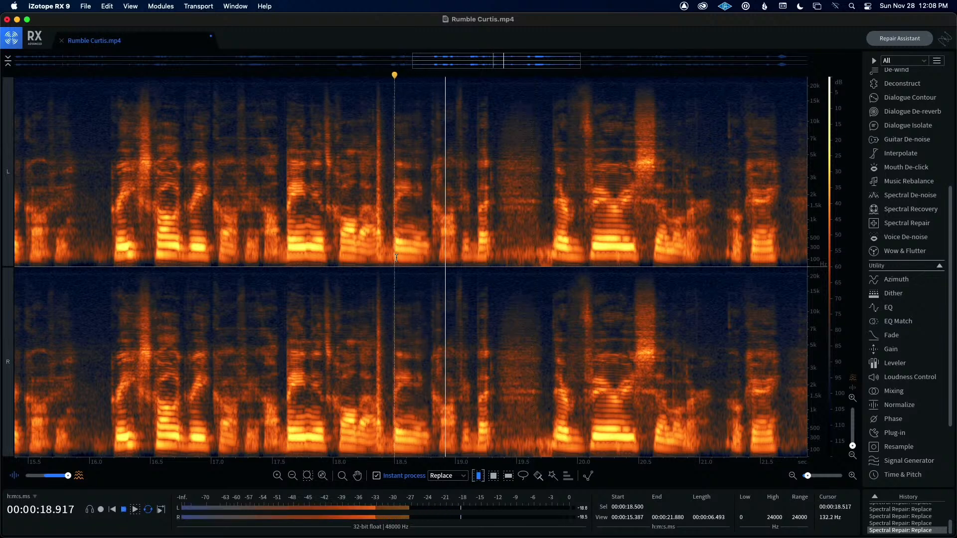
key("space")
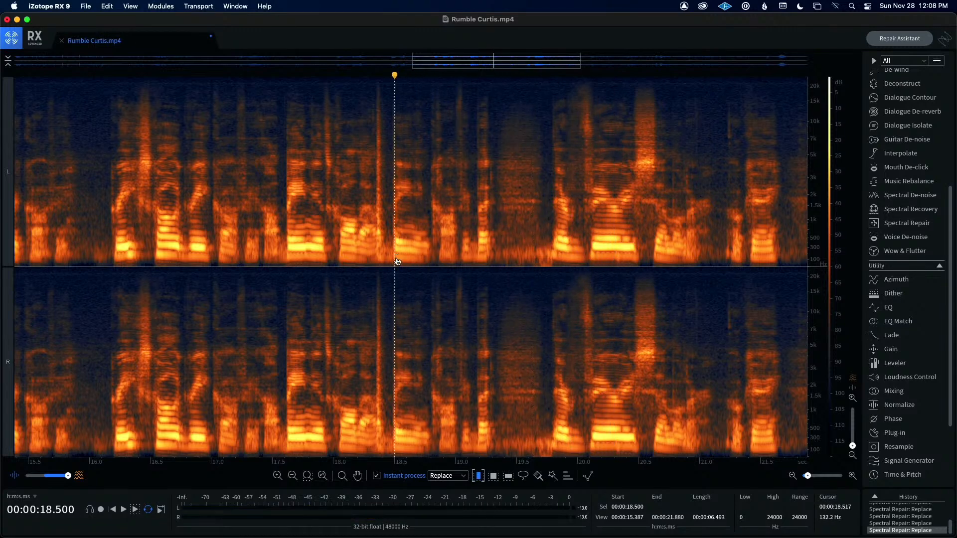
- Undo the brush repairs around 19.5 s and restore one earlier Spectral Repair state from the history
key("super+z")
key("super+z")
key("super+z")
key("super+z")
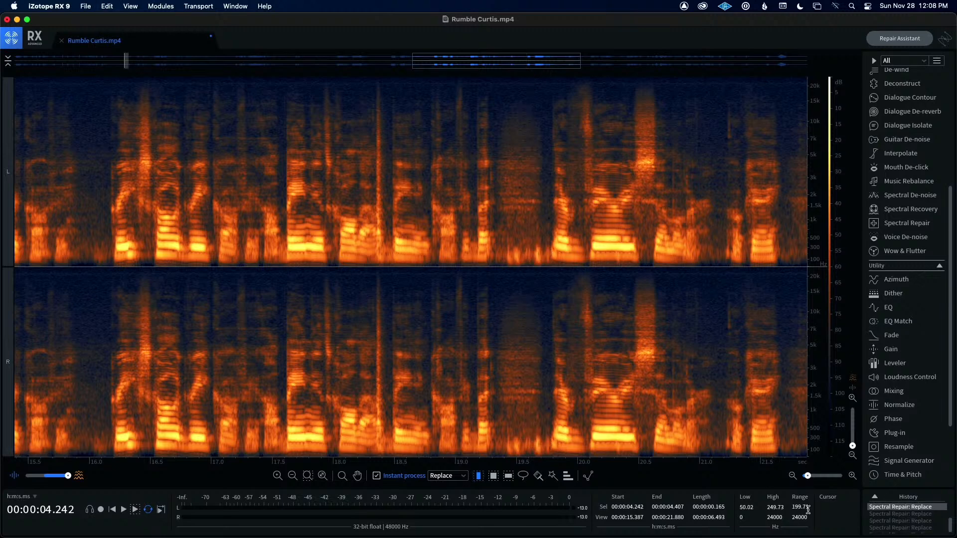
left_click(919, 514)
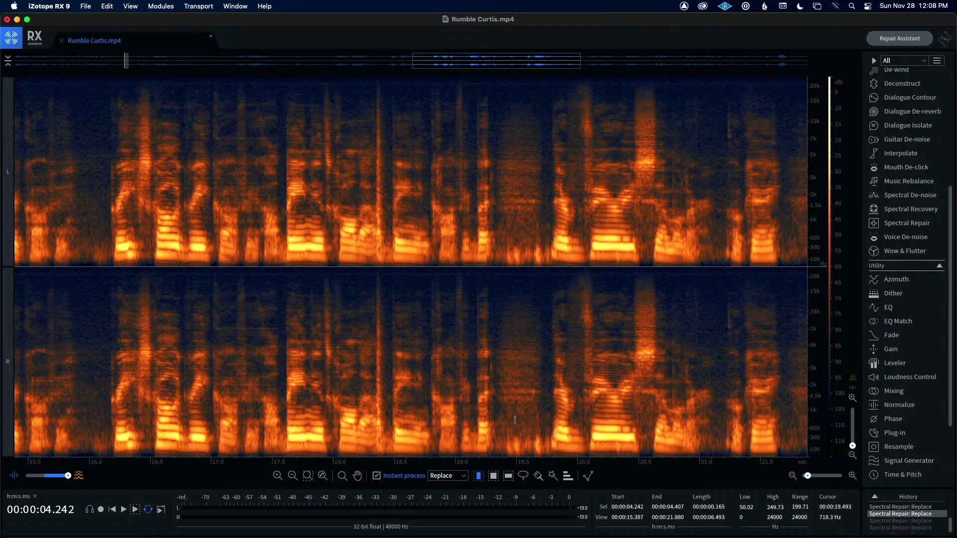
- Brush again over the individual rumble bursts between about 19.5 and 19.7 s in Replace mode
left_click(539, 476)
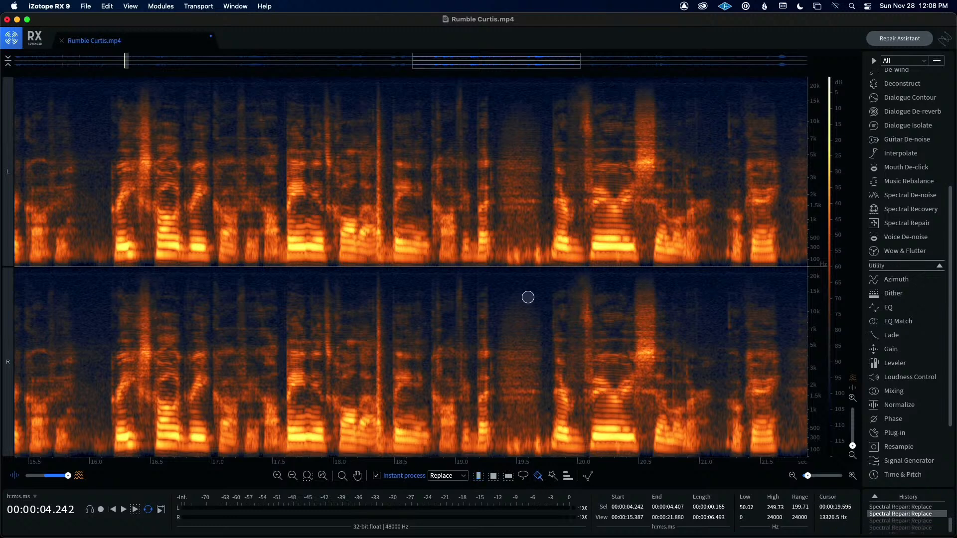
left_click(537, 249)
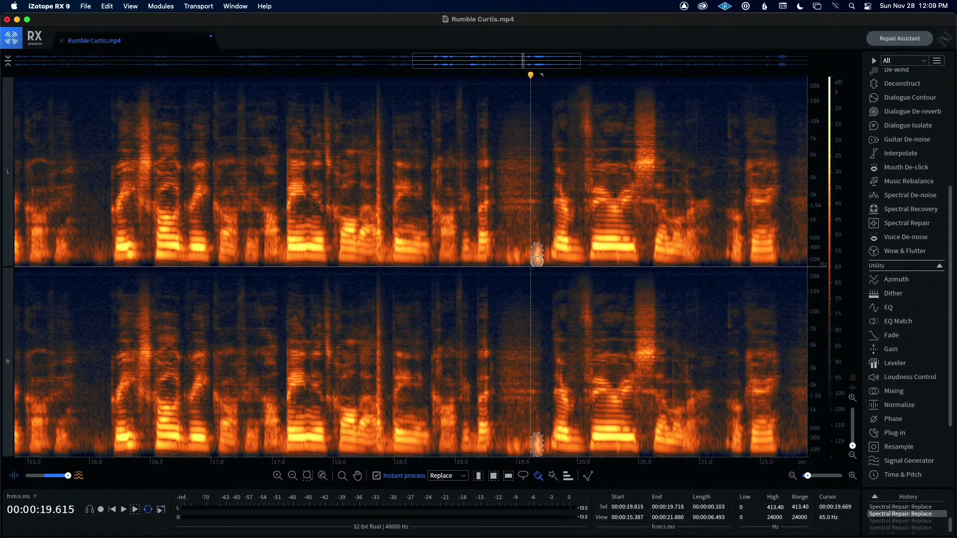
mouse_move(516, 250)
left_mouse_down()
mouse_move(511, 258)
mouse_move(527, 250)
mouse_move(528, 264)
mouse_move(540, 250)
mouse_move(540, 261)
left_mouse_up()
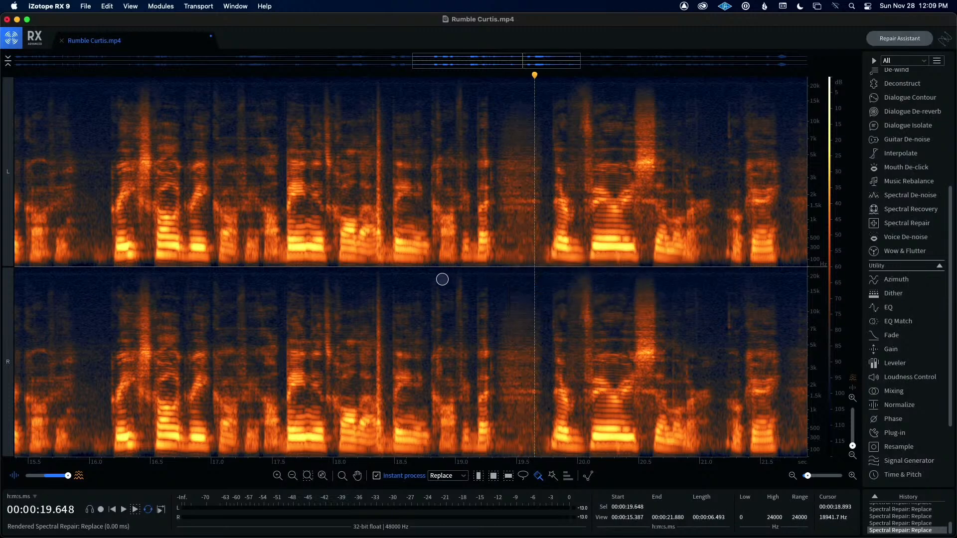
left_click(478, 476)
left_click_drag(374, 369, 677, 370)
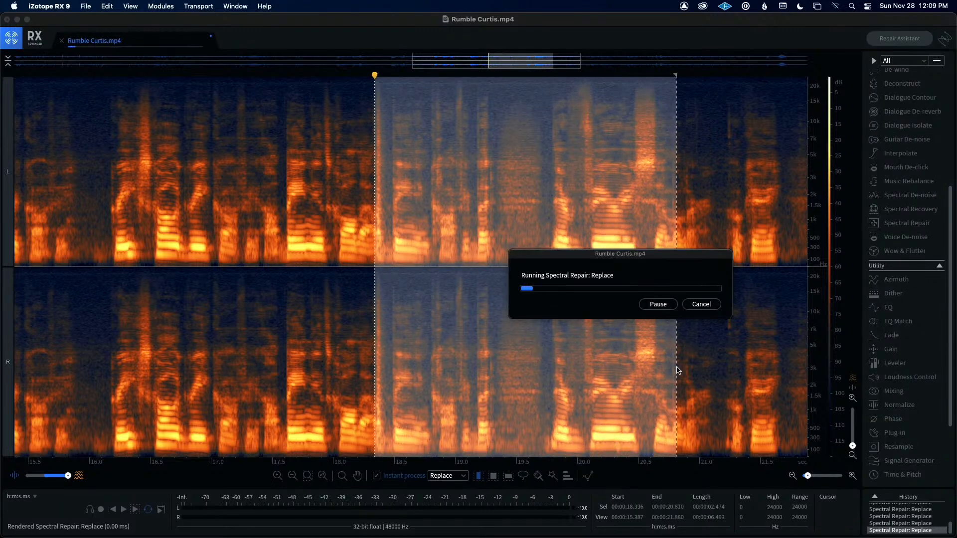
left_click(700, 305)
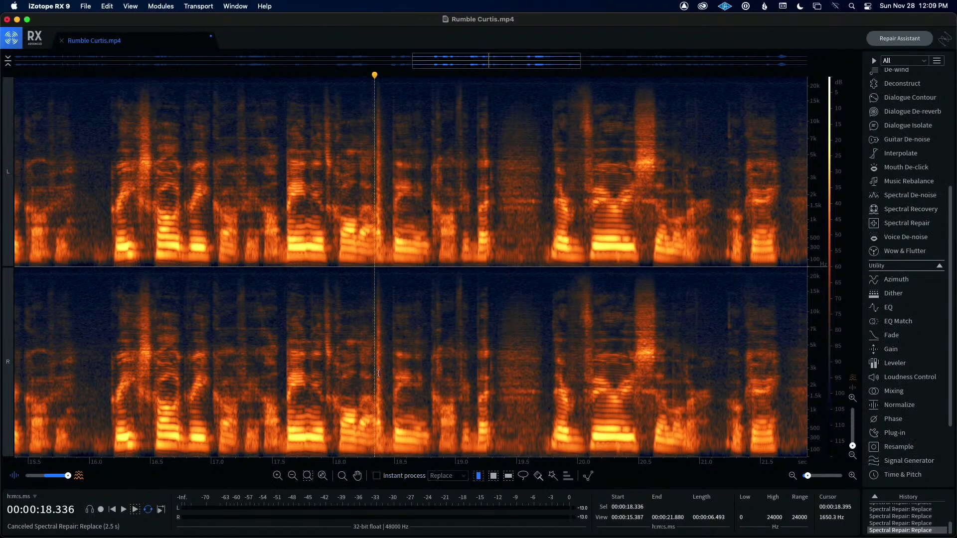
- Play from about 18.3 s, and audition the range from about 18.4 to 21.3 s to judge the repair
scroll(382, 300, "right", 1)
key("space")
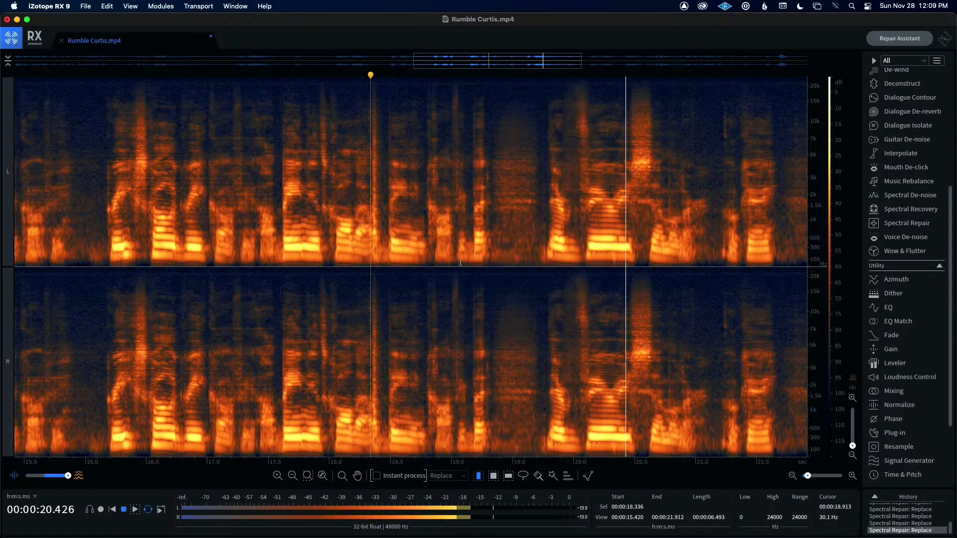
key("space")
left_click(376, 257)
left_click_drag(377, 257, 731, 257)
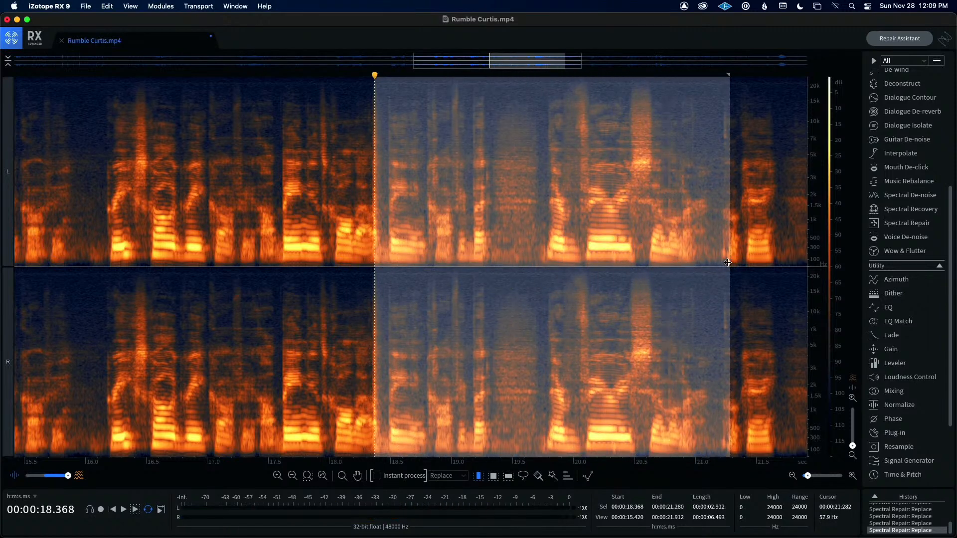
key("space")
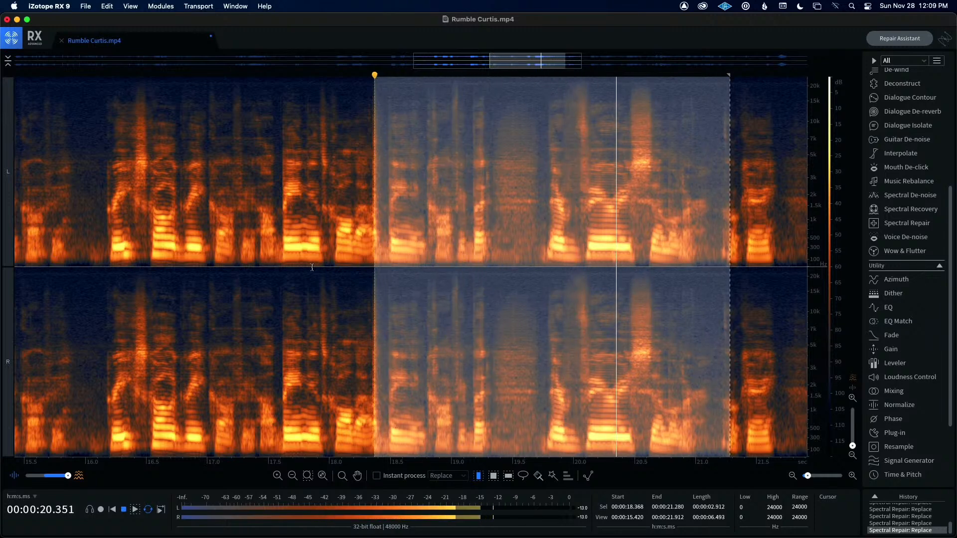
key("space")
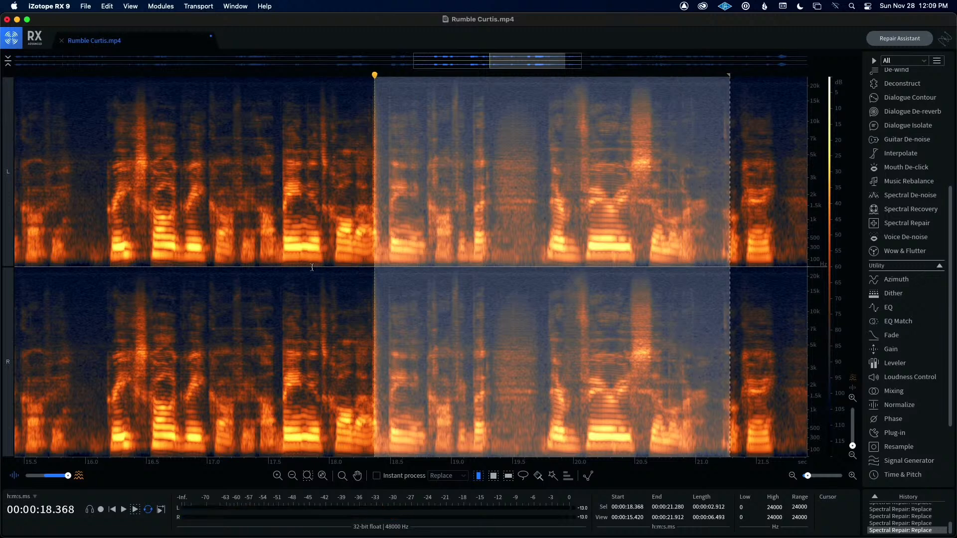
- Revert the whole clip to the EQ state in the history, discarding the spectral repairs, and set the playhead at about 8.7 s
left_click(269, 249)
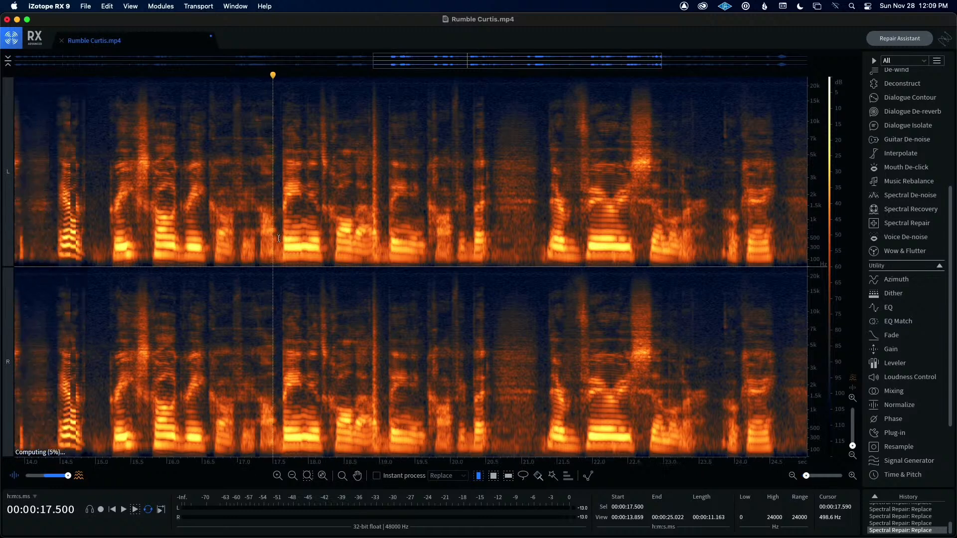
scroll(278, 239, "down", 3)
scroll(278, 238, "down", 2)
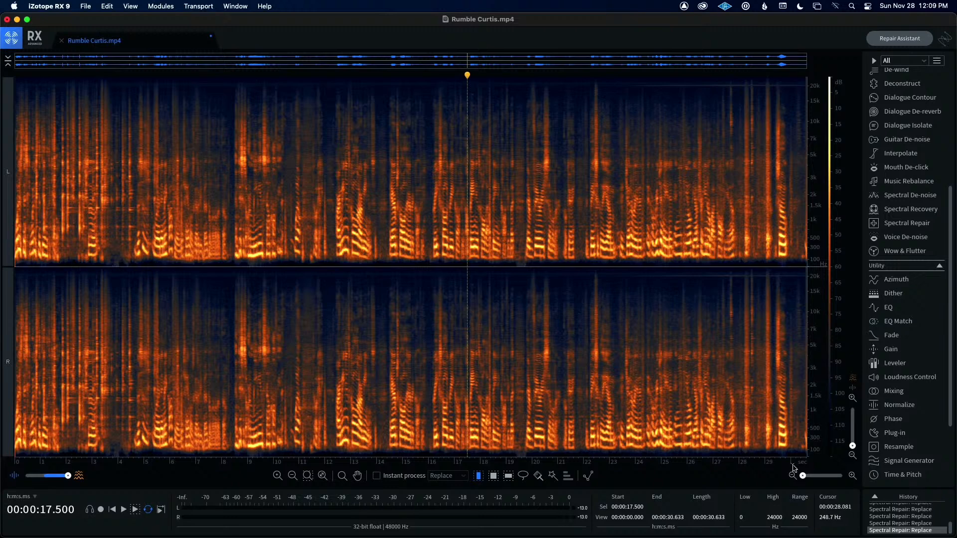
scroll(908, 516, "up", 5)
scroll(907, 512, "up", 2)
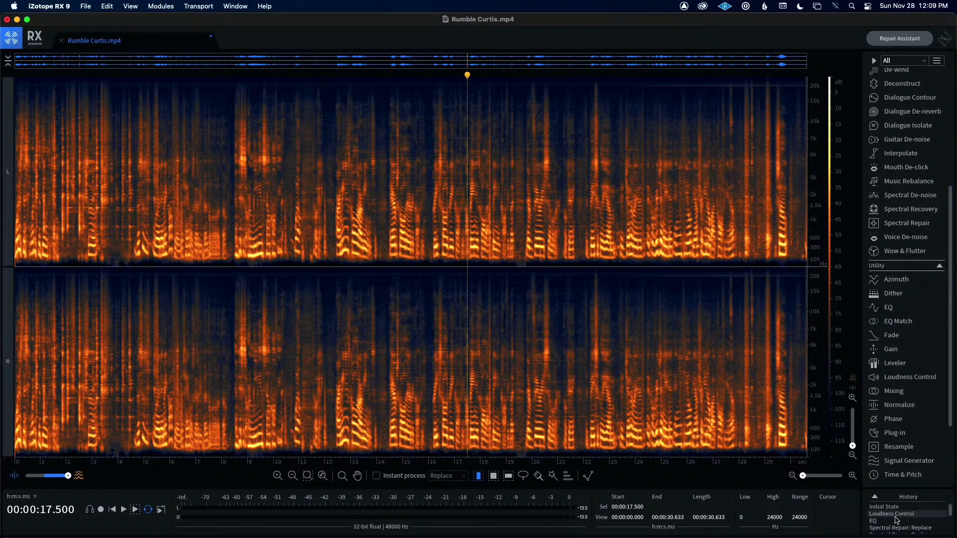
left_click(874, 521)
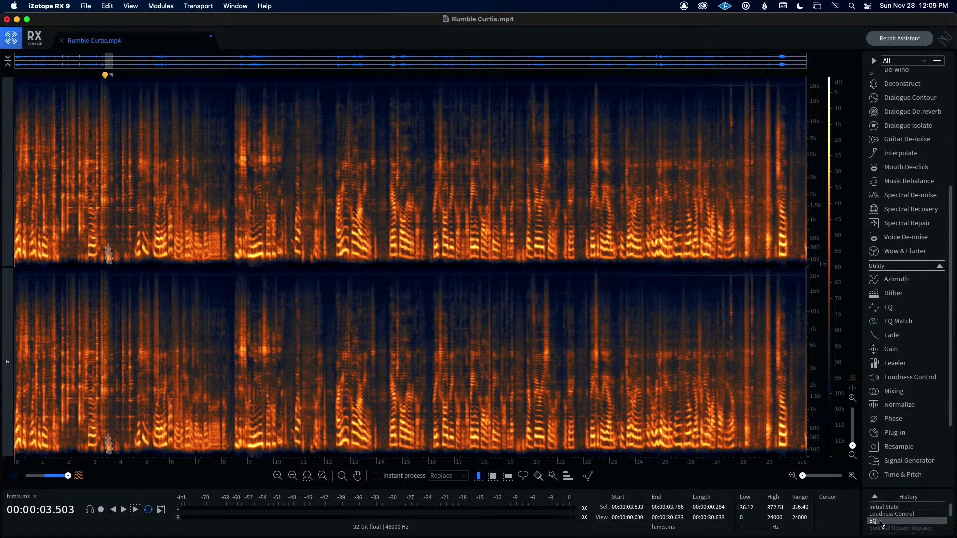
scroll(880, 524, "down", 5)
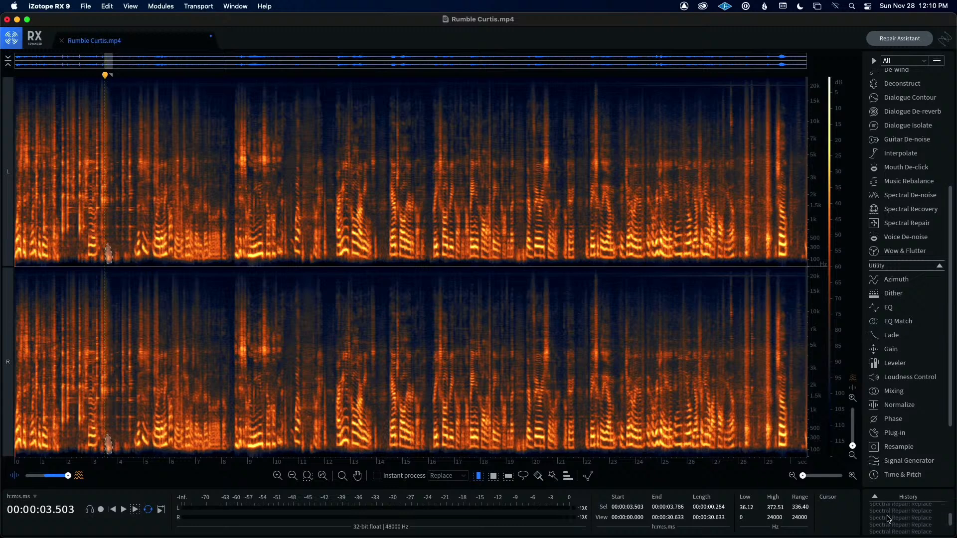
scroll(888, 520, "up", 5)
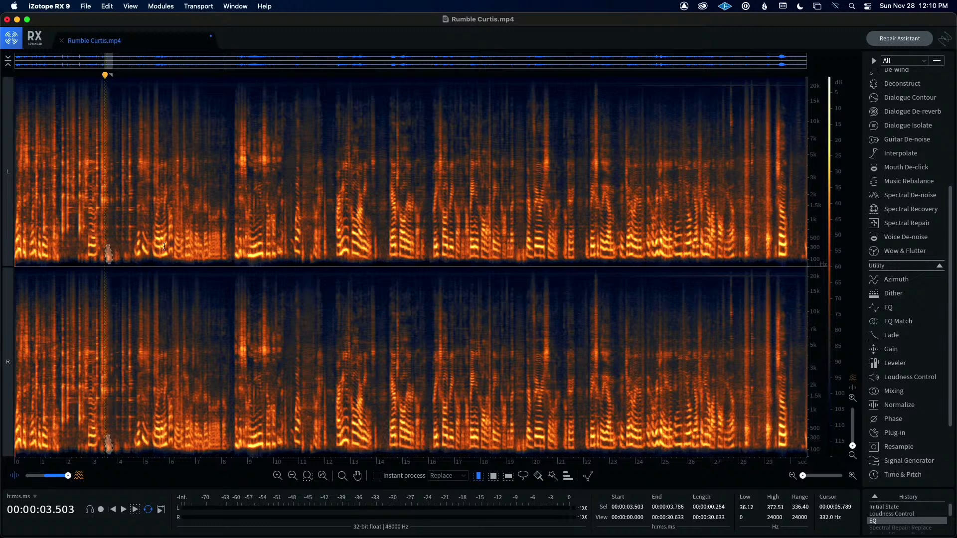
left_click(239, 294)
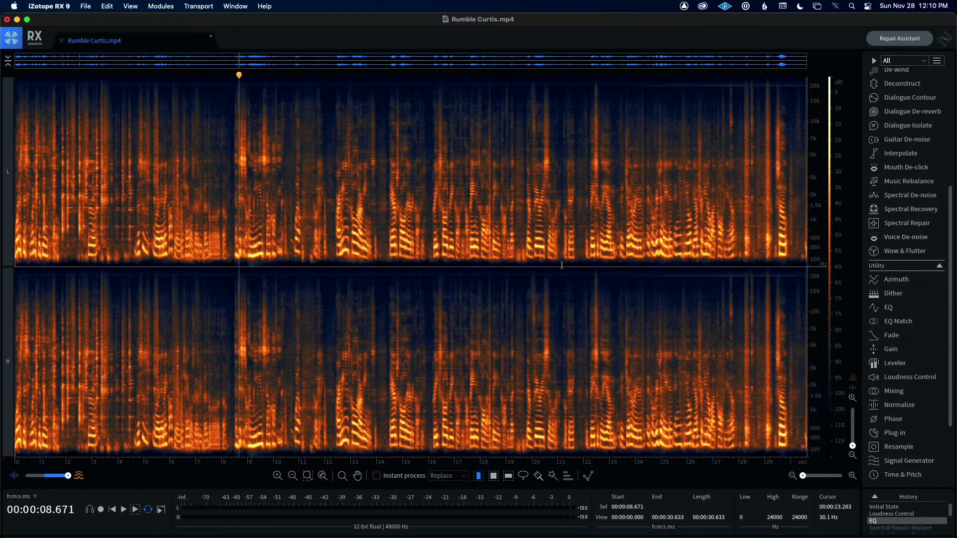
- Select the range from about 2.4 to 5.8 s and preview Voice De-noise on it in adaptive mode
left_click_drag(76, 259, 166, 269)
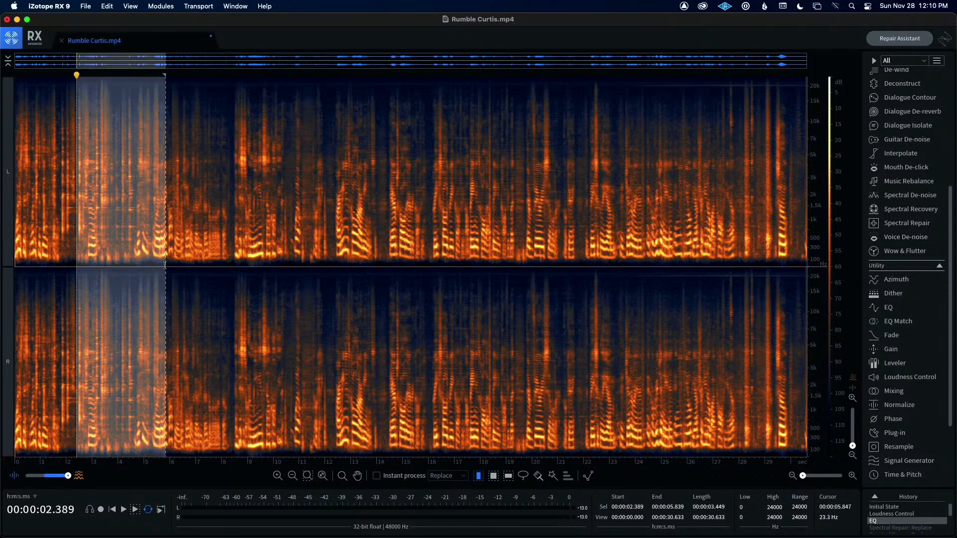
left_click(906, 237)
left_click_drag(292, 161, 432, 134)
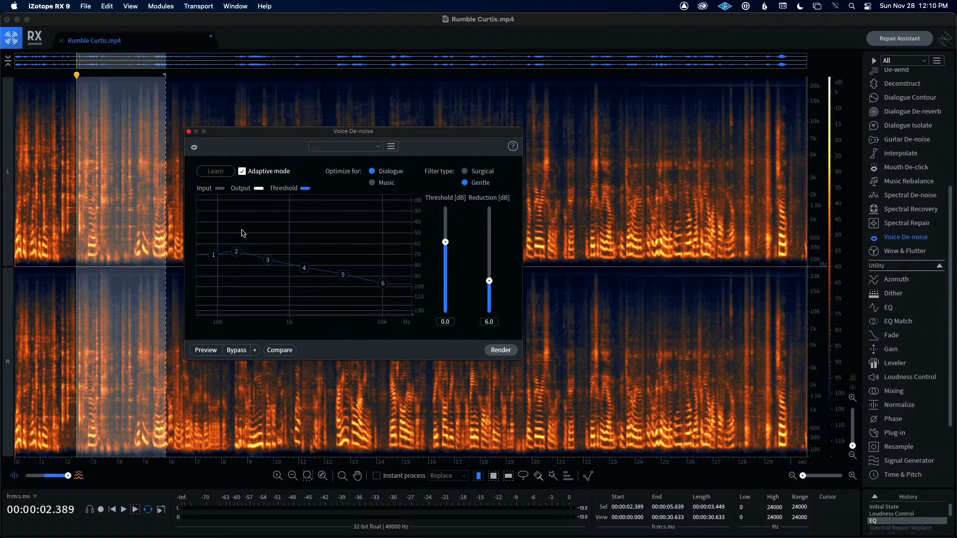
left_click(213, 352)
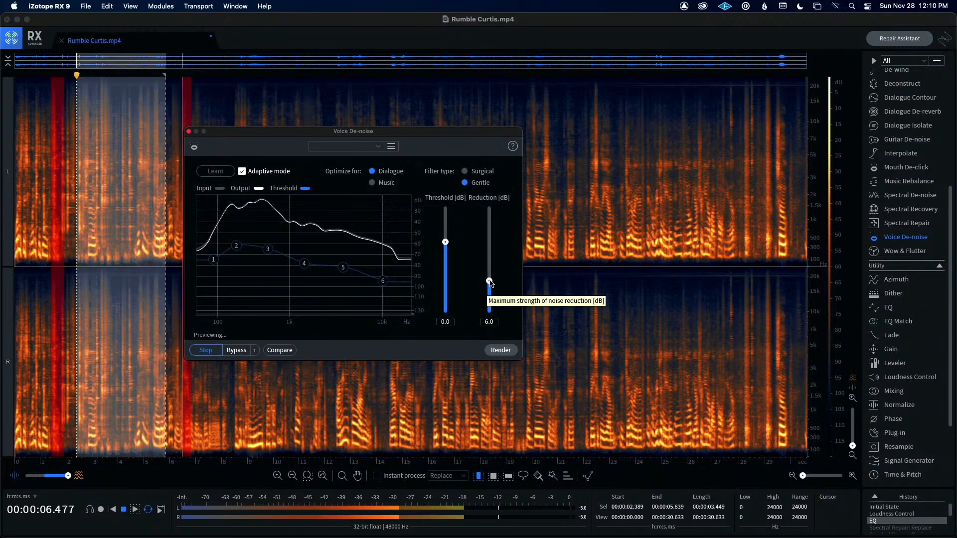
- Audition Voice De-noise with about 17.2 dB of reduction, and again with the reduction lowered to about 6.1 dB
left_click_drag(490, 281, 492, 224)
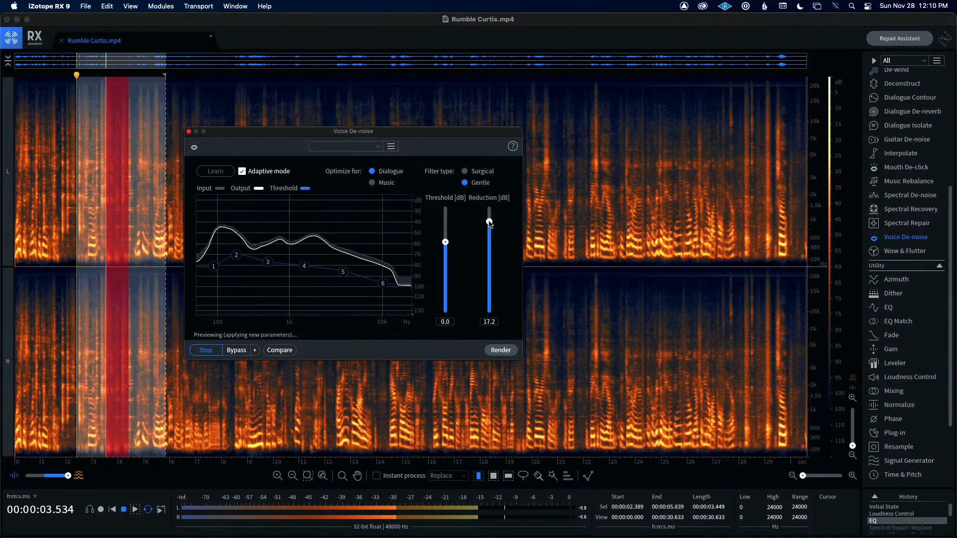
key("space")
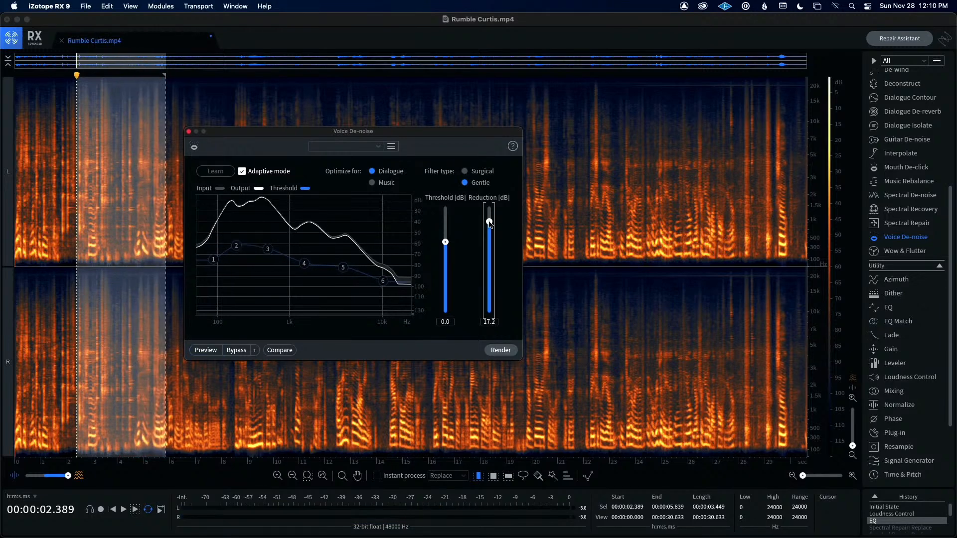
left_click_drag(490, 223, 483, 283)
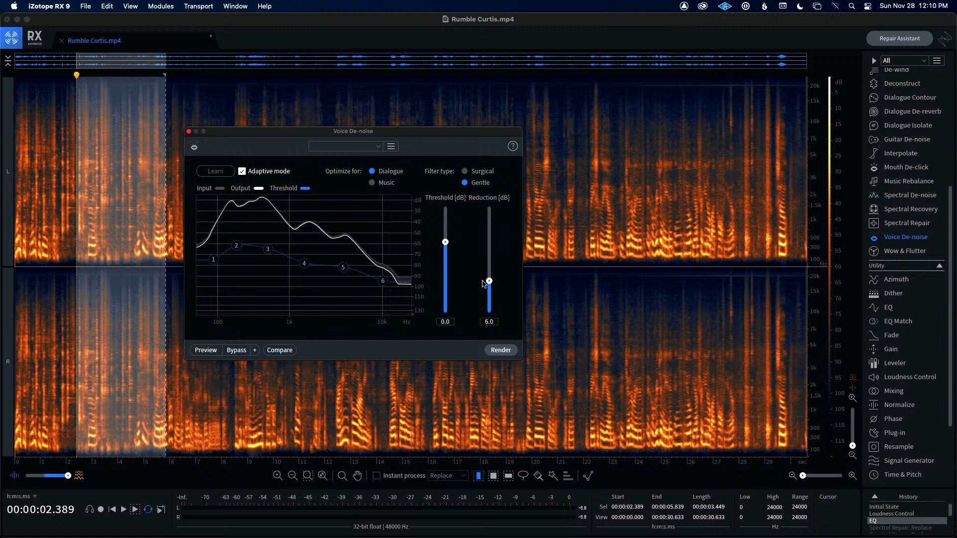
left_click(206, 351)
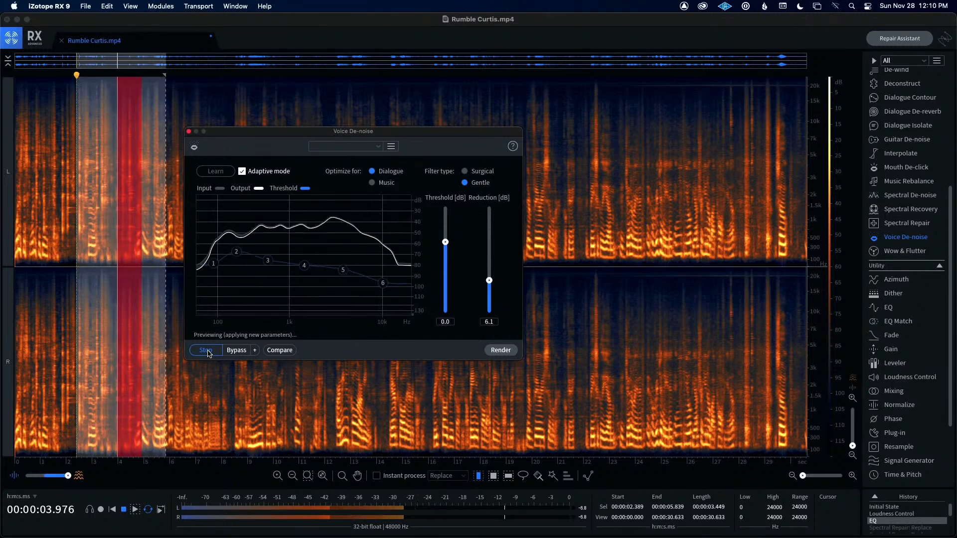
left_click(206, 350)
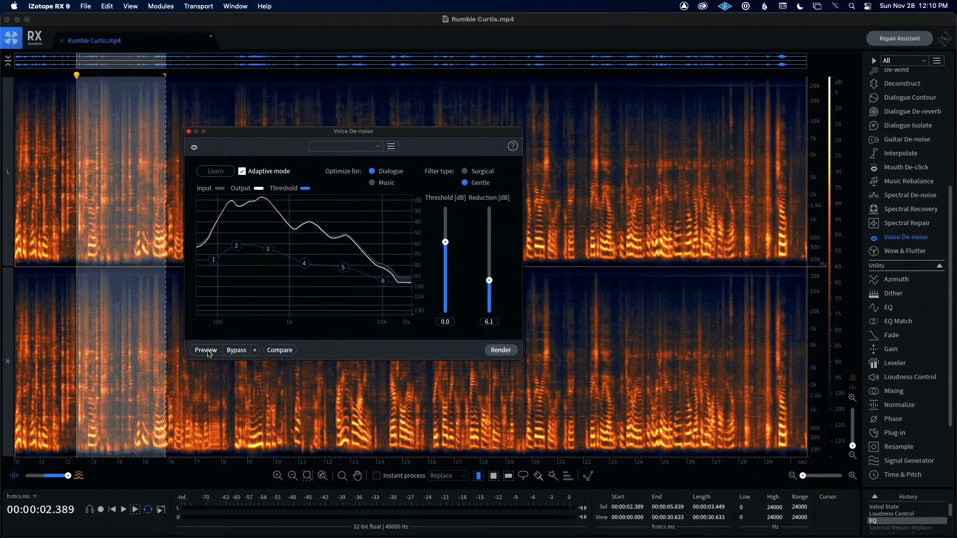
- Turn off adaptive mode and learn the noise profile from the rumble between about 3.3 and 4.6 s, below about 400 Hz
left_click(102, 262)
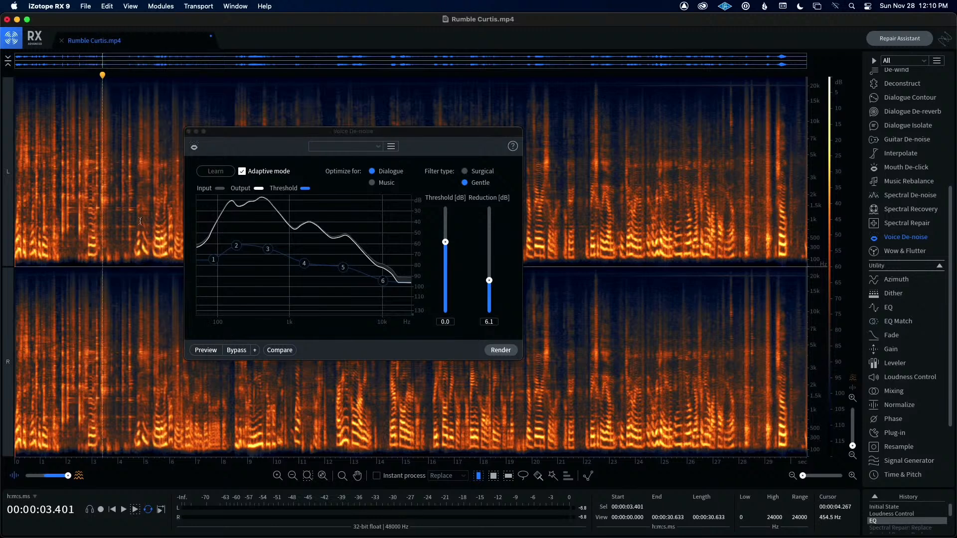
left_click(242, 172)
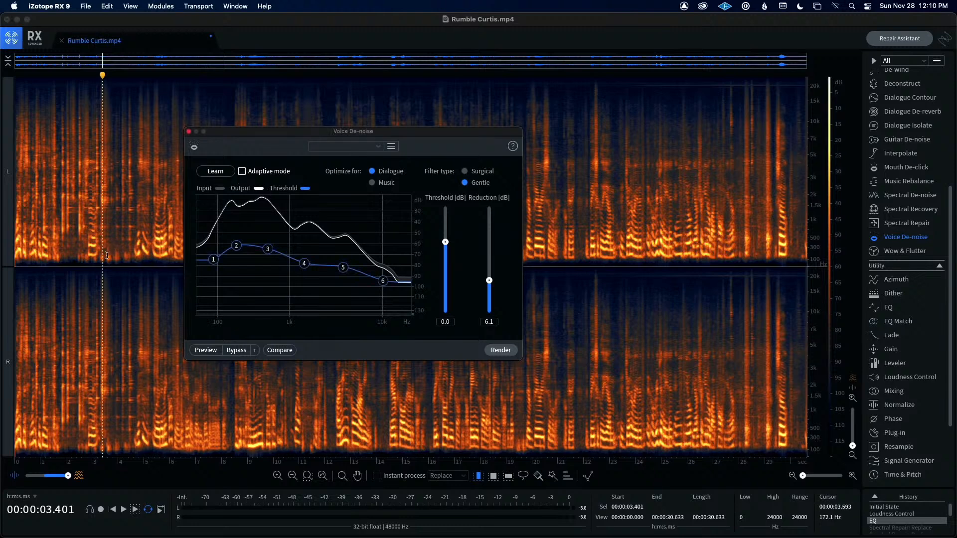
left_click_drag(105, 259, 118, 260)
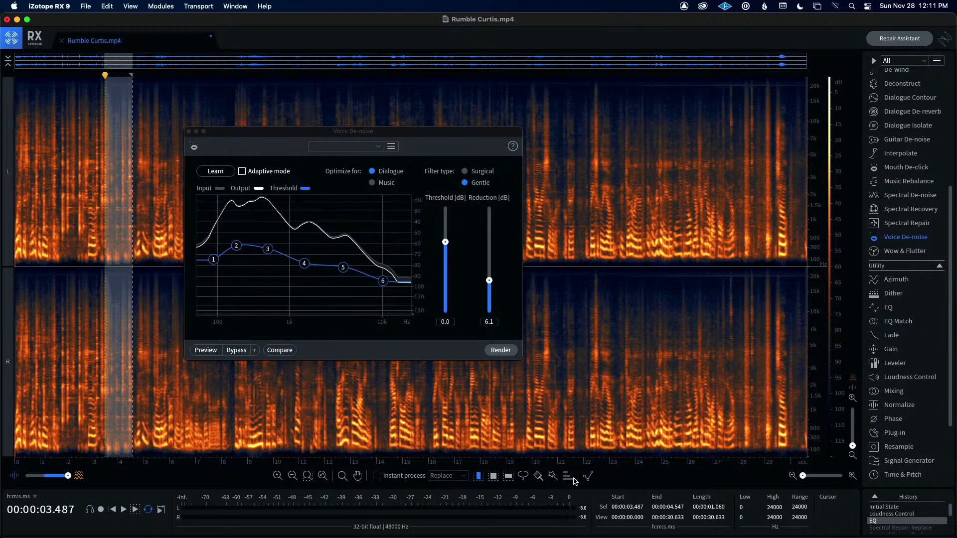
left_click(493, 477)
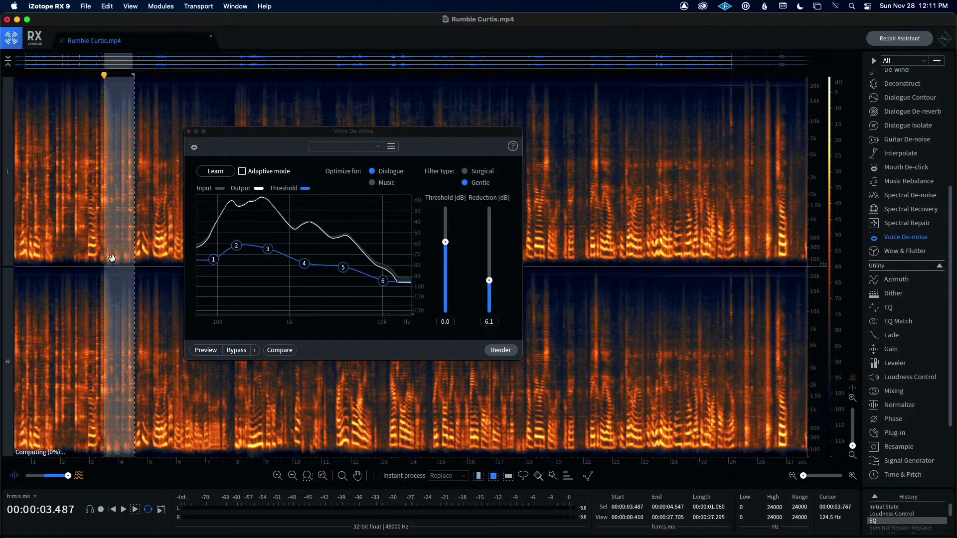
scroll(113, 258, "up", 3)
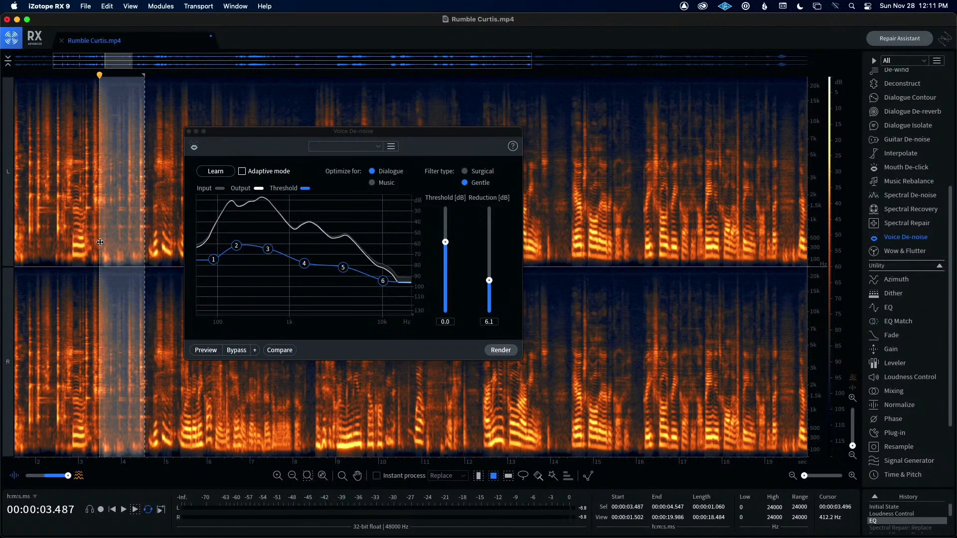
left_click(90, 239)
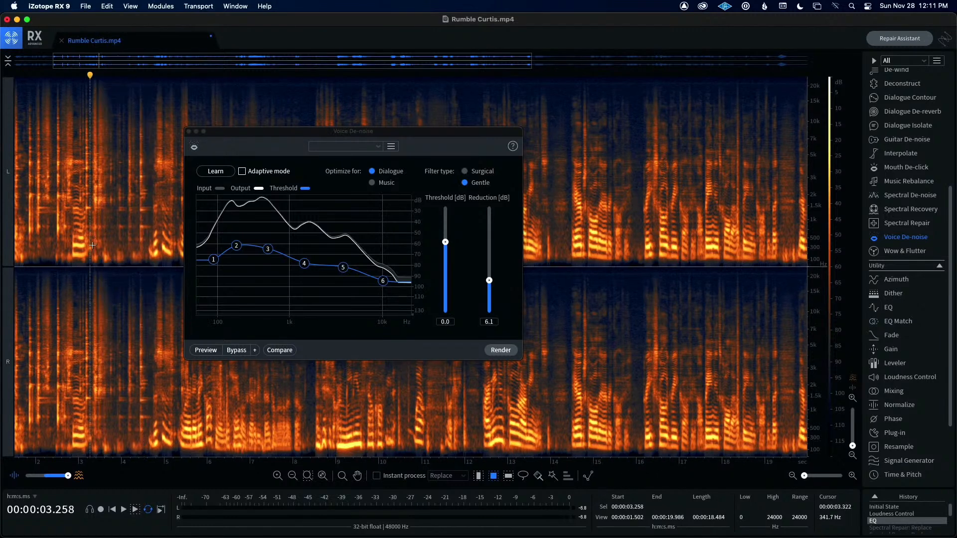
left_click(92, 242)
left_click_drag(107, 251, 148, 266)
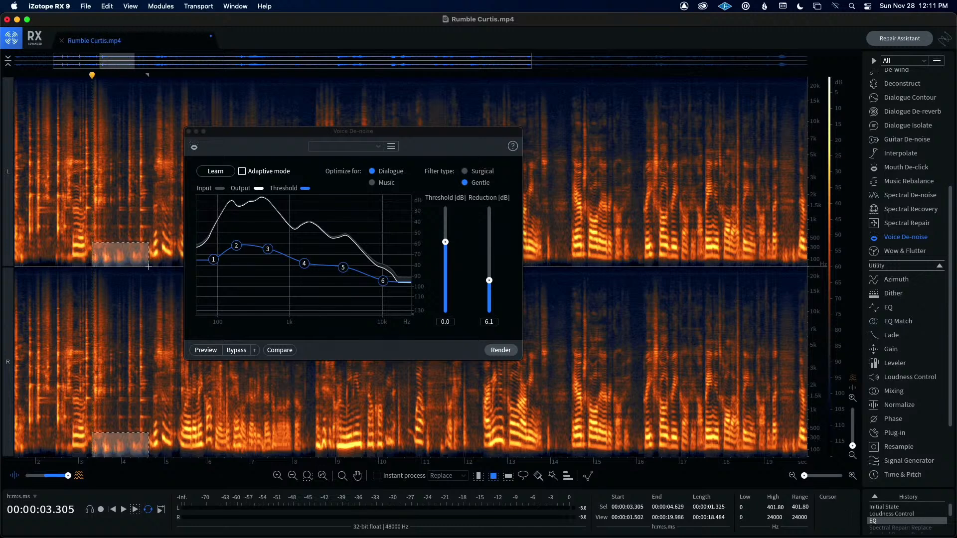
left_click(222, 172)
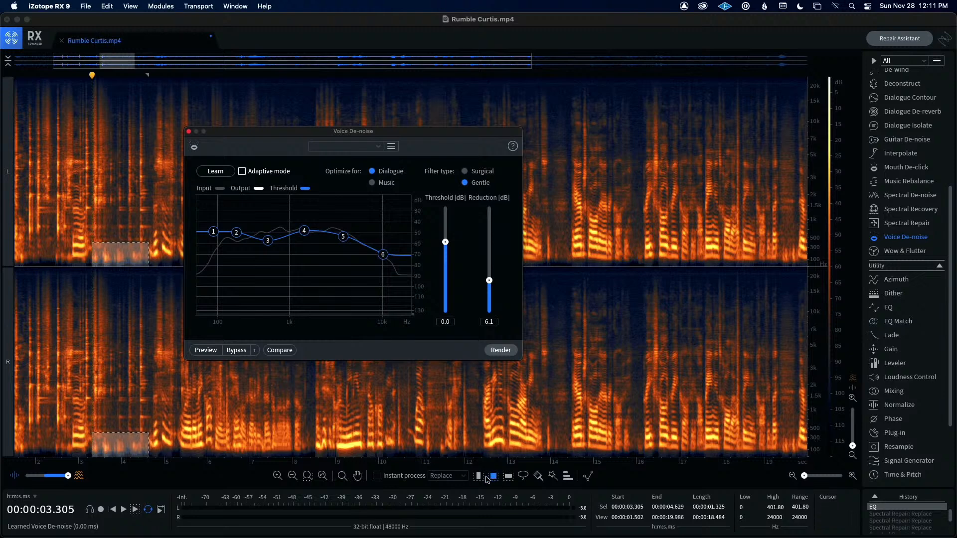
- Preview the learned Voice De-noise profile over about 2.1 to 7.0 s and render it with 6.1 dB of reduction
left_click(478, 476)
left_click_drag(42, 314, 250, 349)
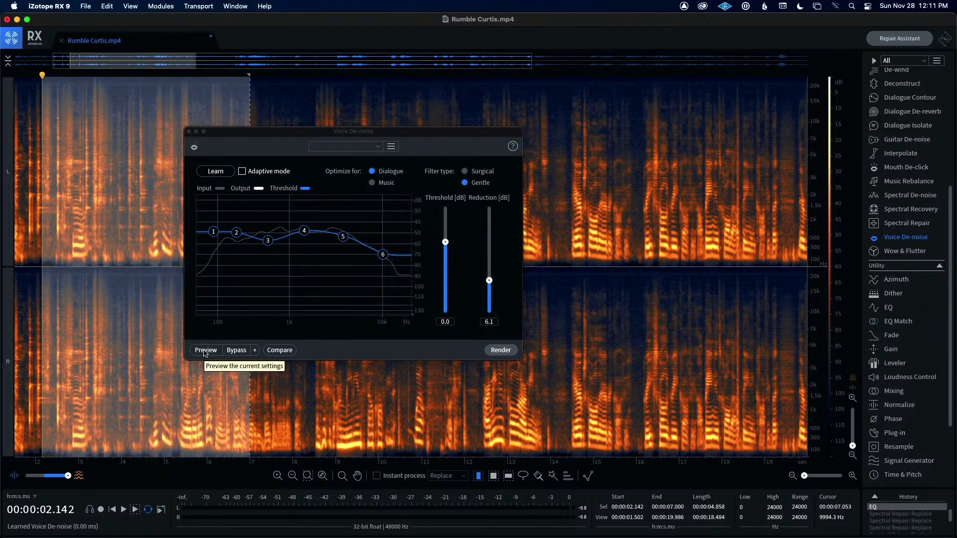
left_click(204, 351)
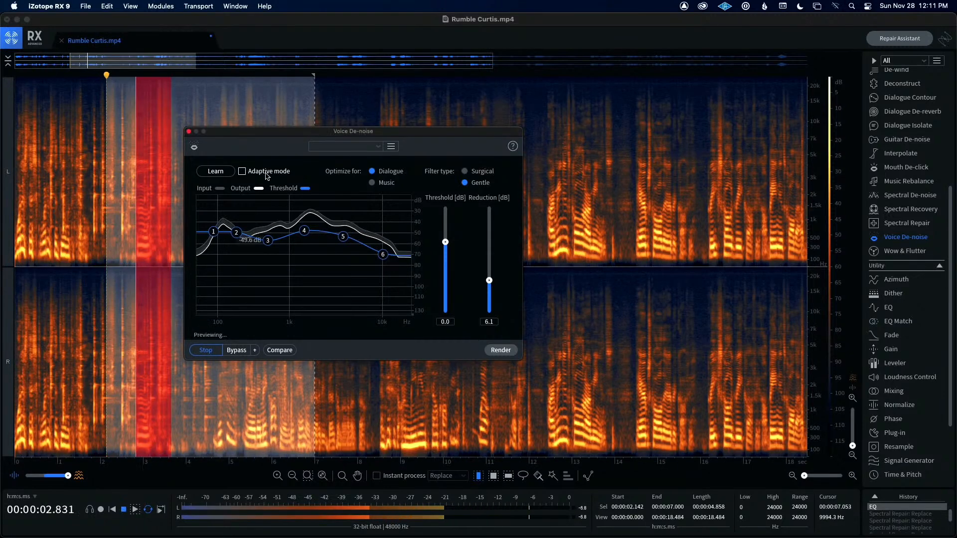
left_click_drag(288, 135, 441, 137)
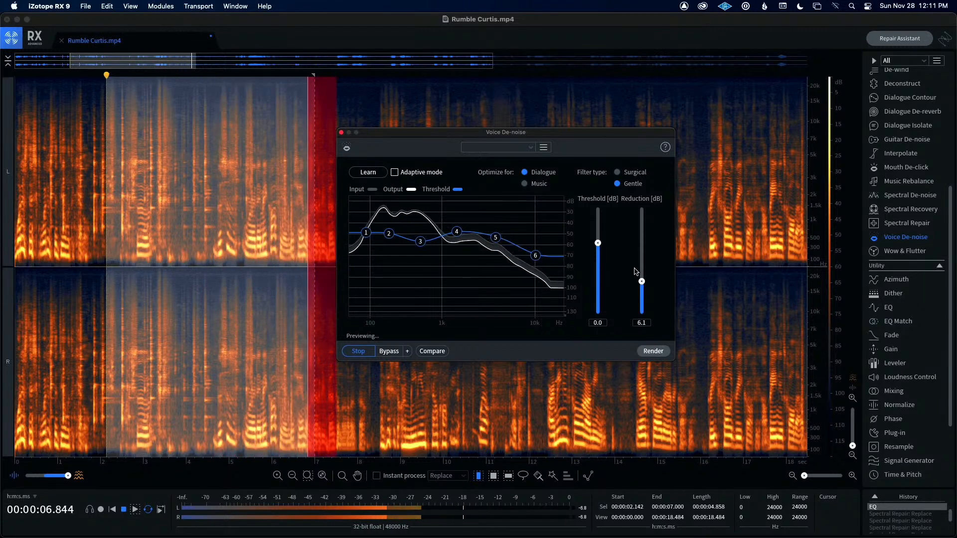
mouse_move(642, 282)
left_mouse_down()
mouse_move(643, 242)
mouse_move(642, 283)
left_mouse_up()
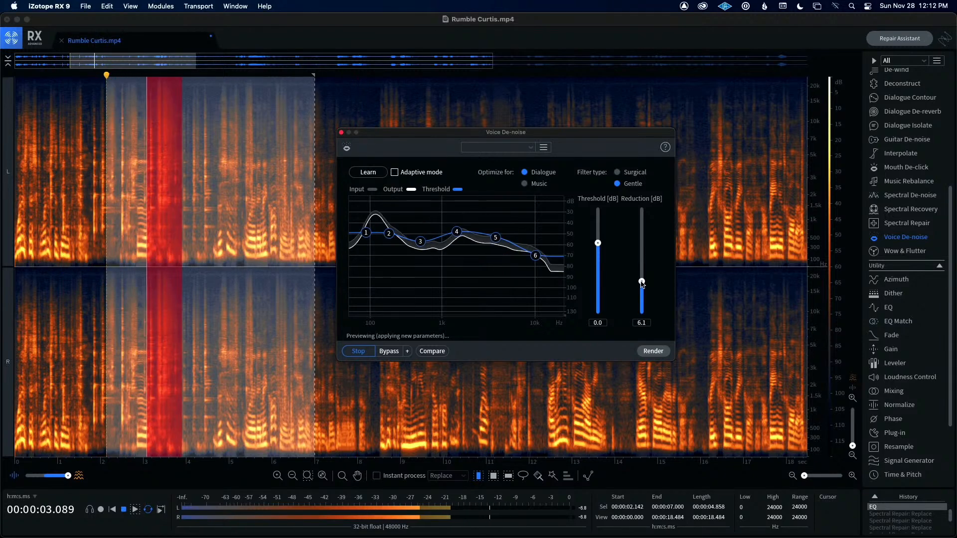
key("space")
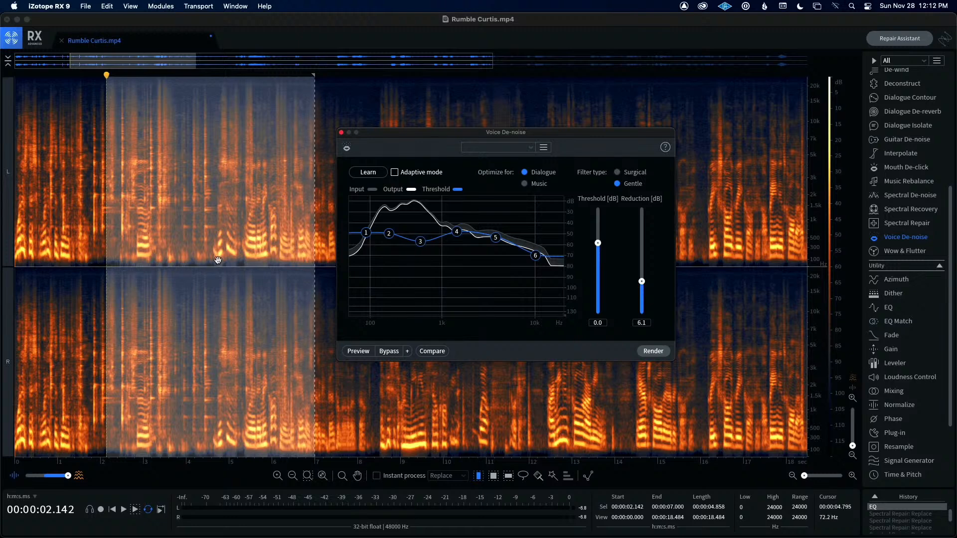
left_click(662, 351)
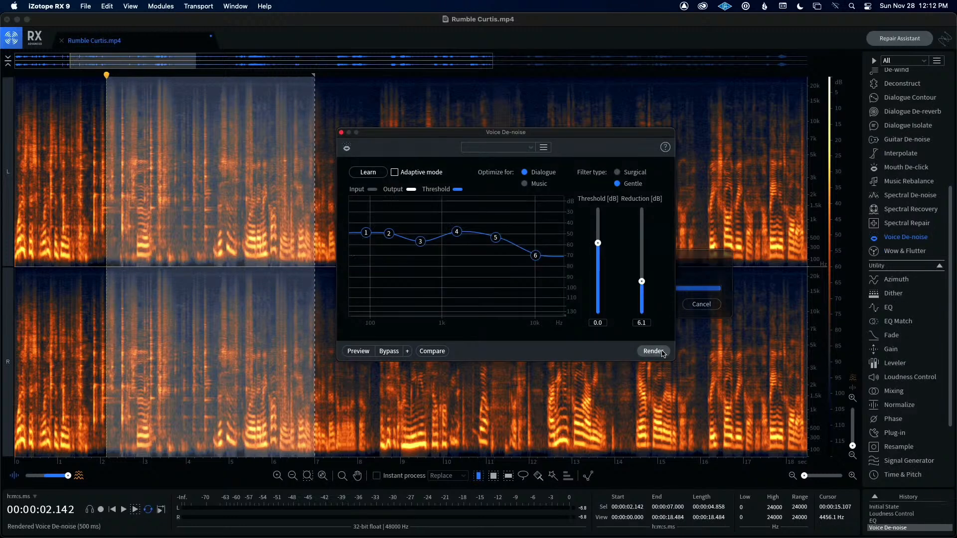
- Relearn the noise profile from the remaining rumble between about 3.3 and 4.6 s, below about 276 Hz
left_click(173, 259)
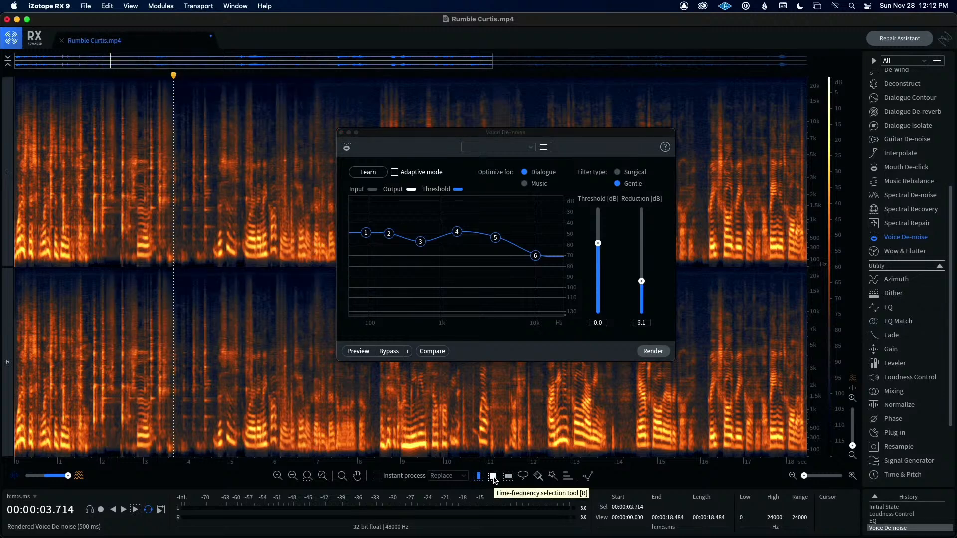
left_click(494, 477)
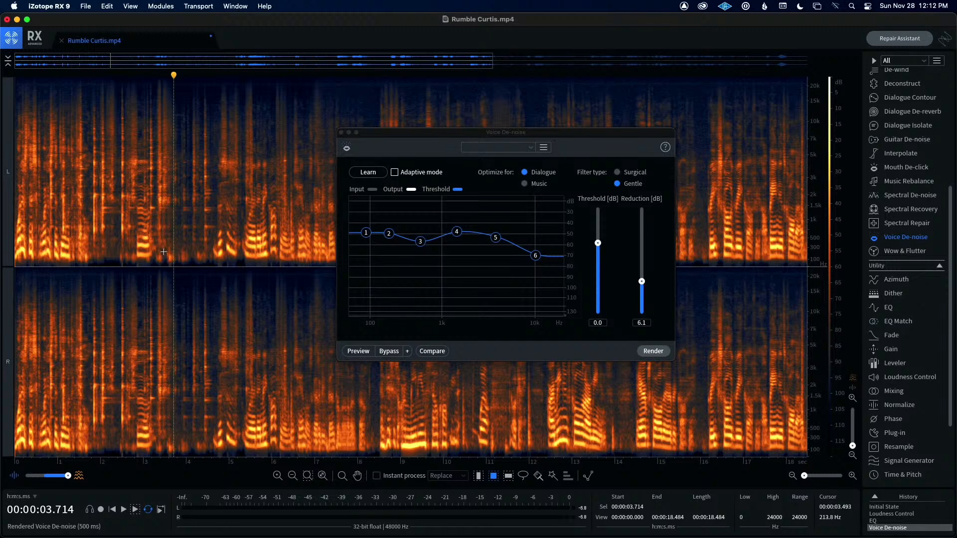
left_click_drag(154, 248, 213, 270)
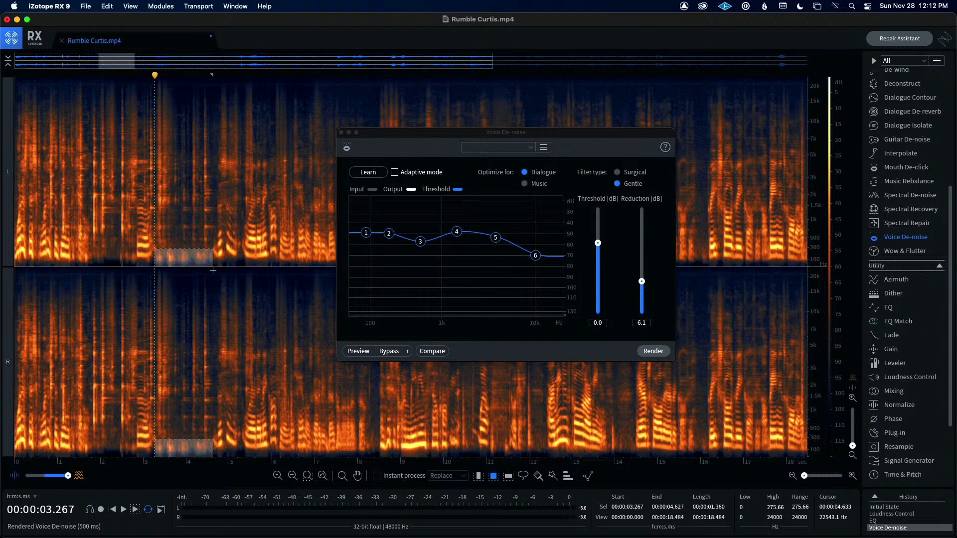
left_click(368, 172)
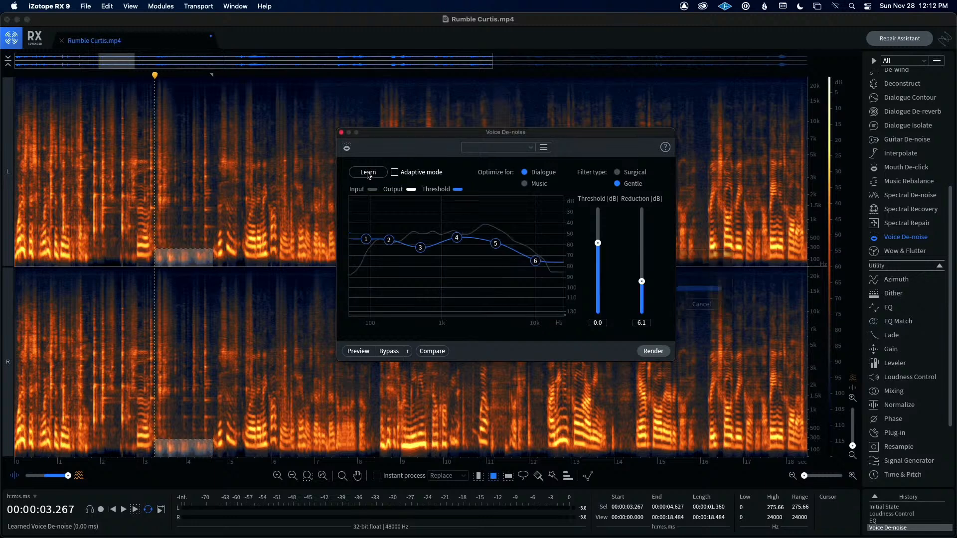
- Preview the relearned Voice De-noise profile over about 1.9 to 5.8 s and render a second pass
left_click(478, 476)
left_click(96, 289)
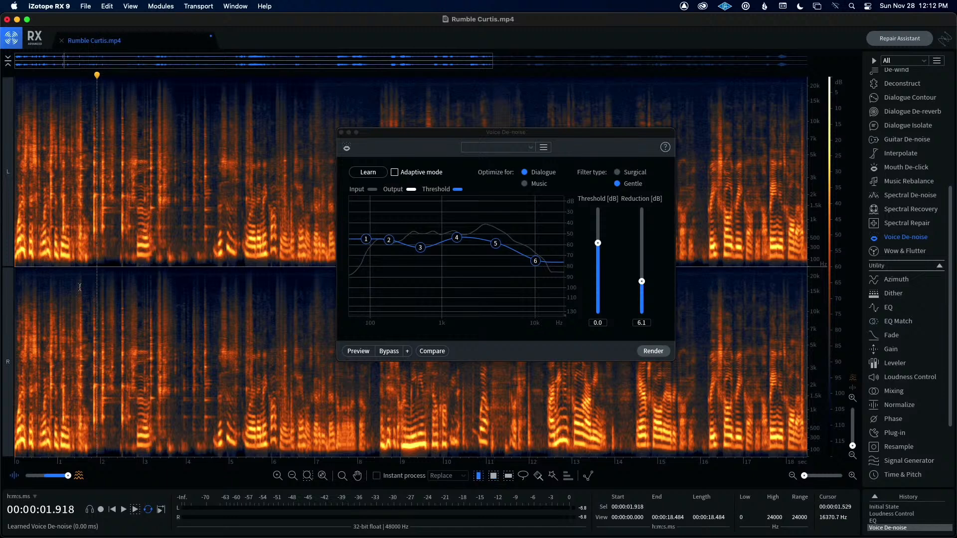
left_click_drag(95, 289, 264, 295)
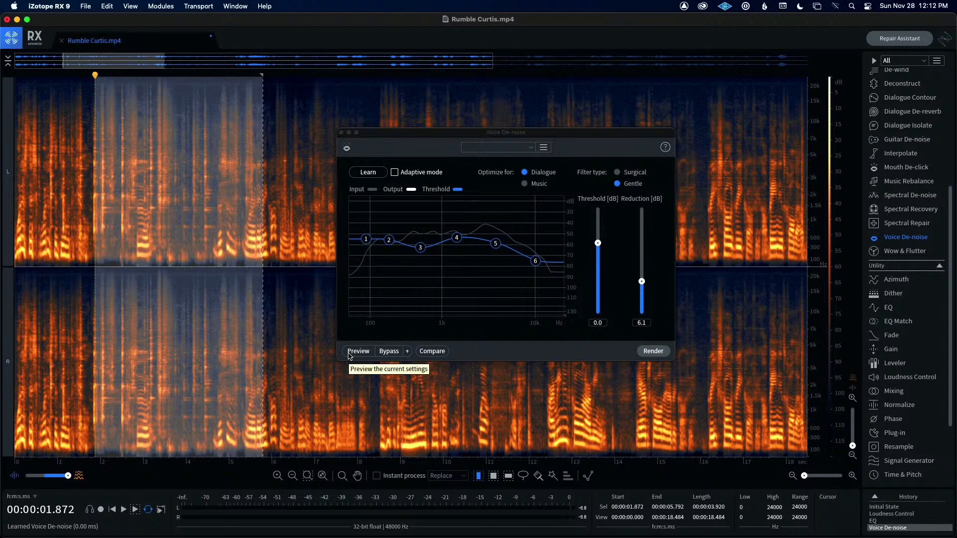
left_click(358, 351)
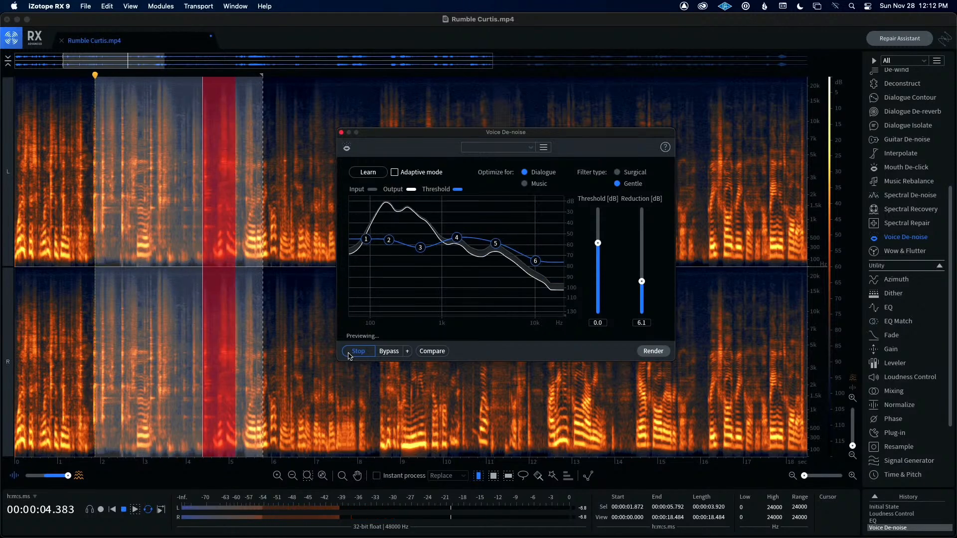
left_click(663, 352)
- Select about 1.6 to 5.8 s and preview another Voice De-noise pass to judge the result
left_click(188, 257)
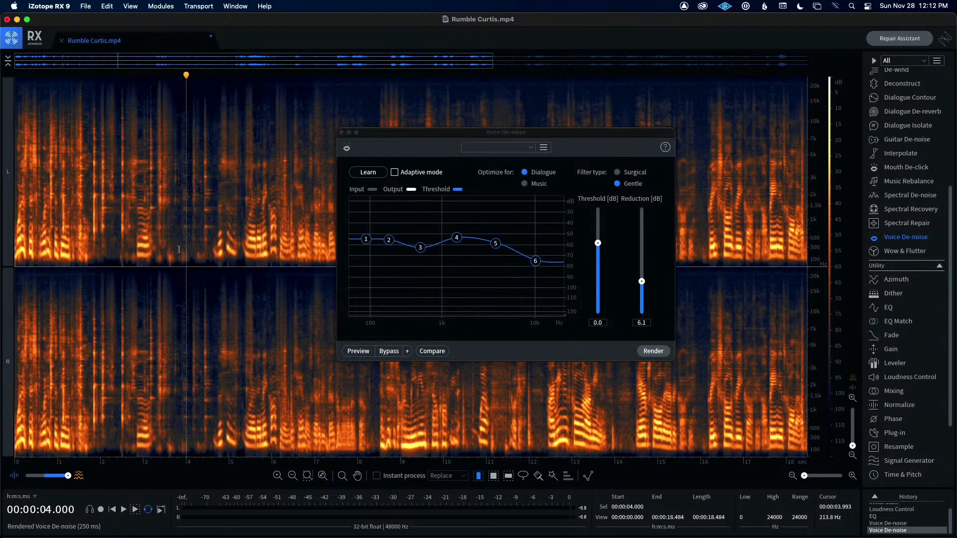
left_click_drag(84, 258, 261, 259)
left_click(357, 351)
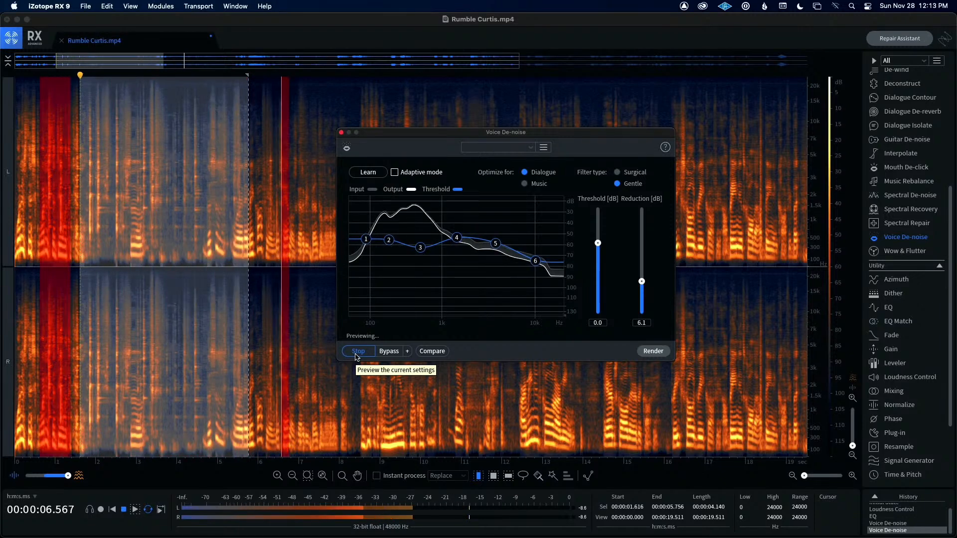
left_click(356, 355)
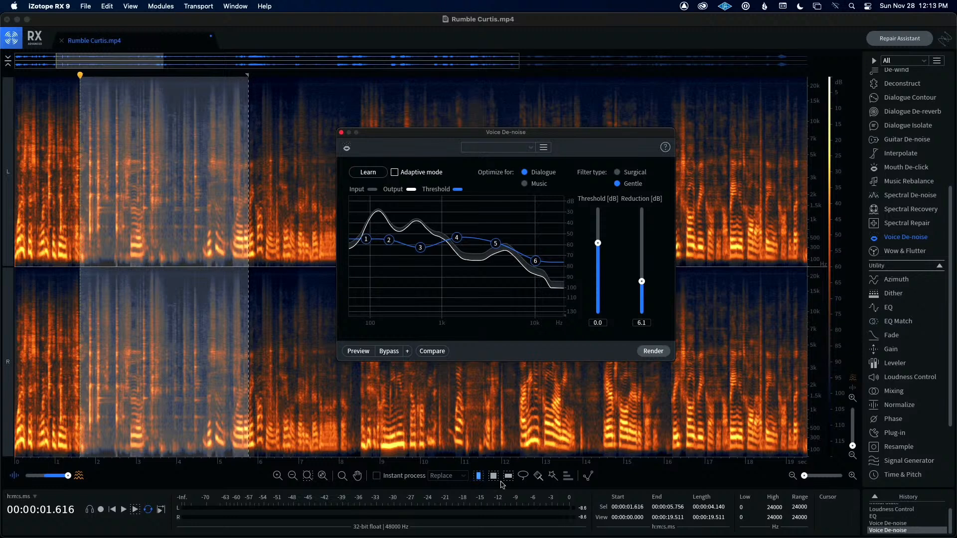
left_click(628, 482)
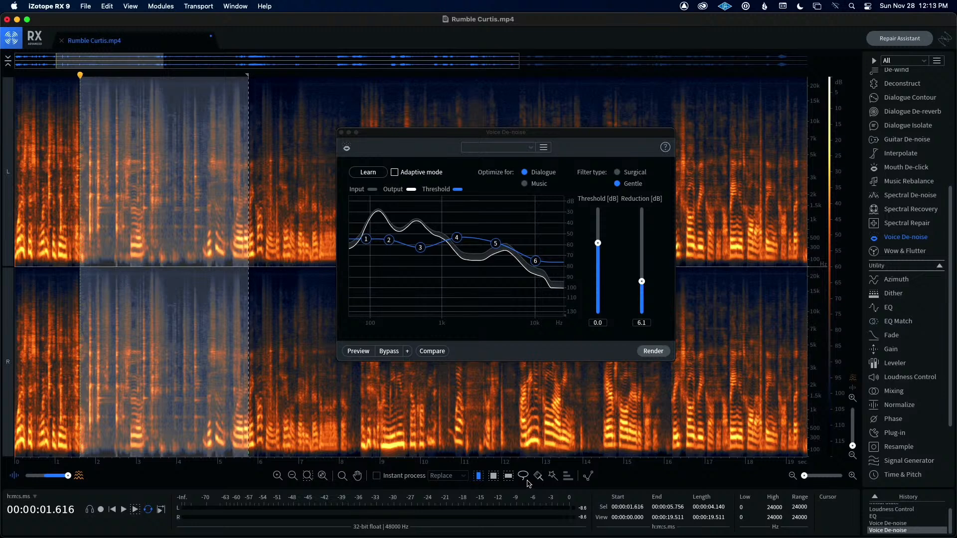
left_click(145, 253)
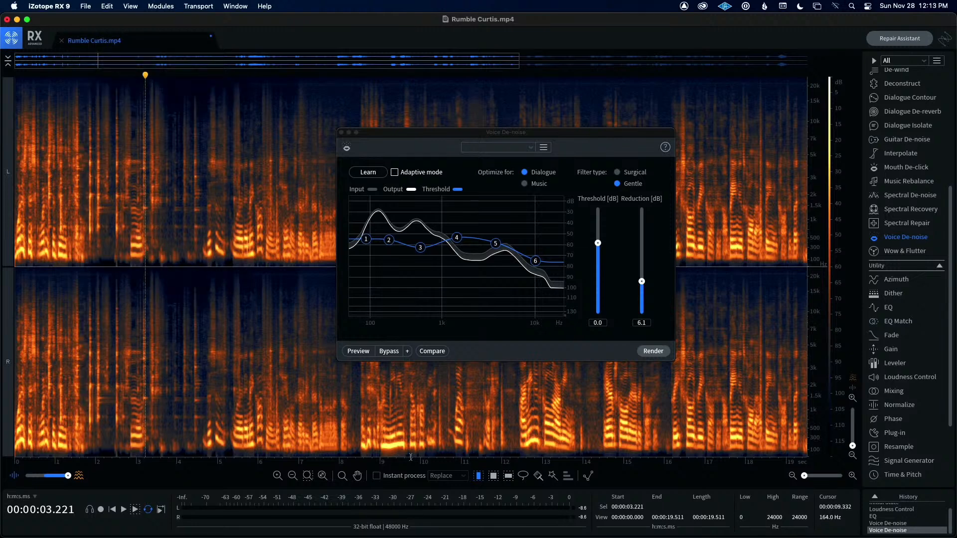
left_click(494, 476)
left_click_drag(442, 136, 452, 135)
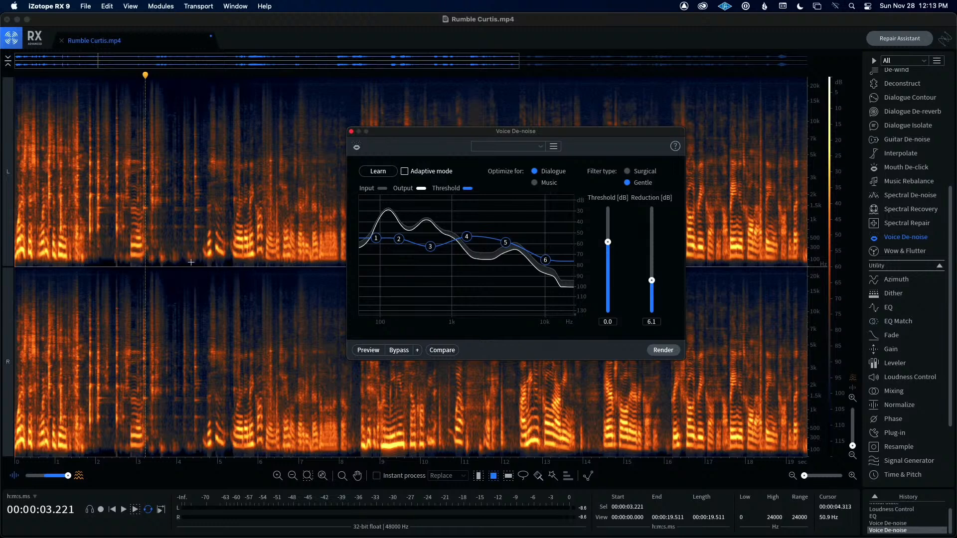
left_click(479, 478)
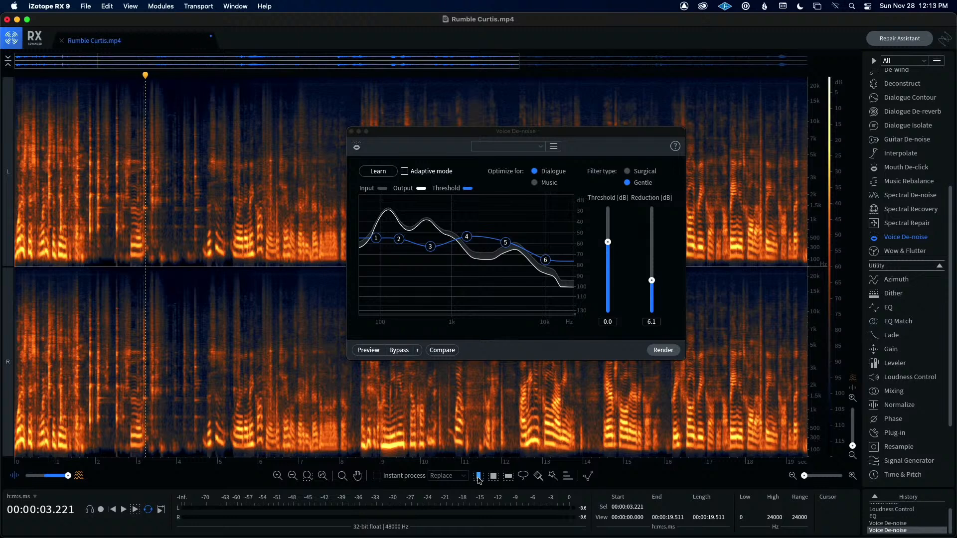
- Switch to DaVinci Resolve and open the RX Roundtrip Example project
mouse_move(2, 279)
key("super+Tab")
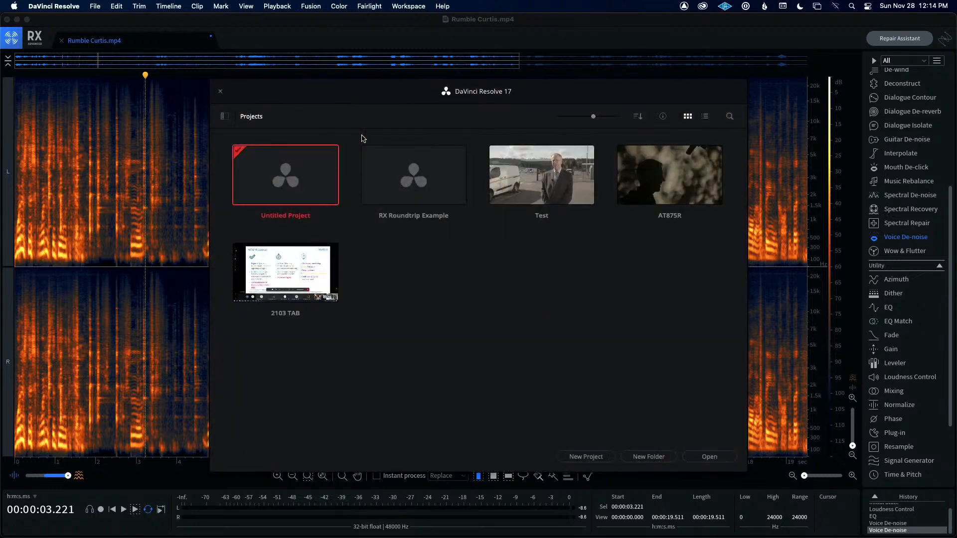
double_click(412, 184)
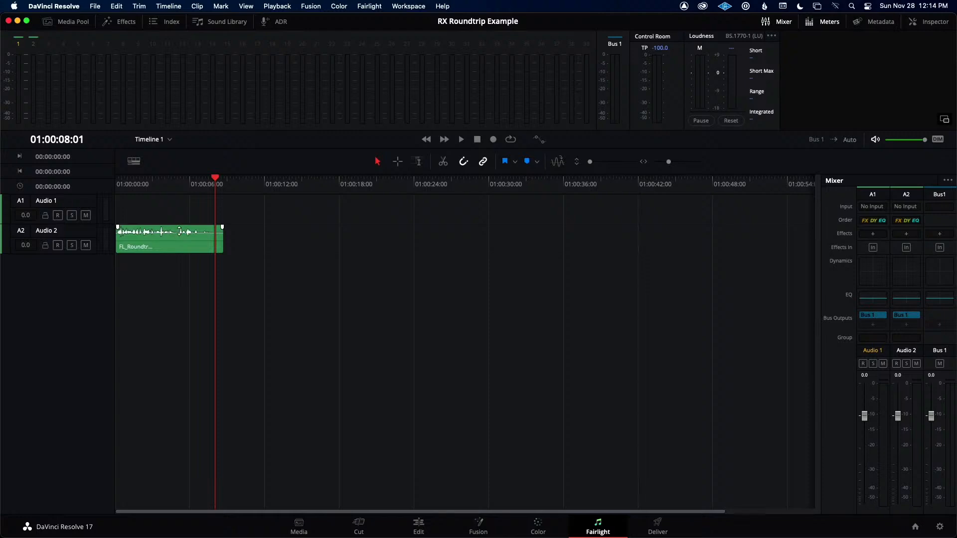
- Send the clip on the Audio 2 track to the Izotope RX external audio process
left_click(171, 243)
right_click(172, 243)
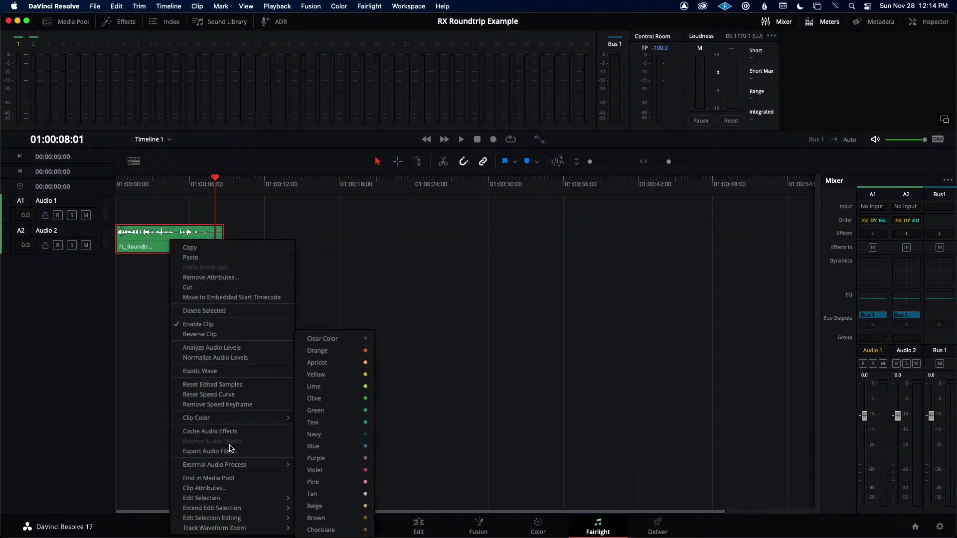
mouse_move(243, 466)
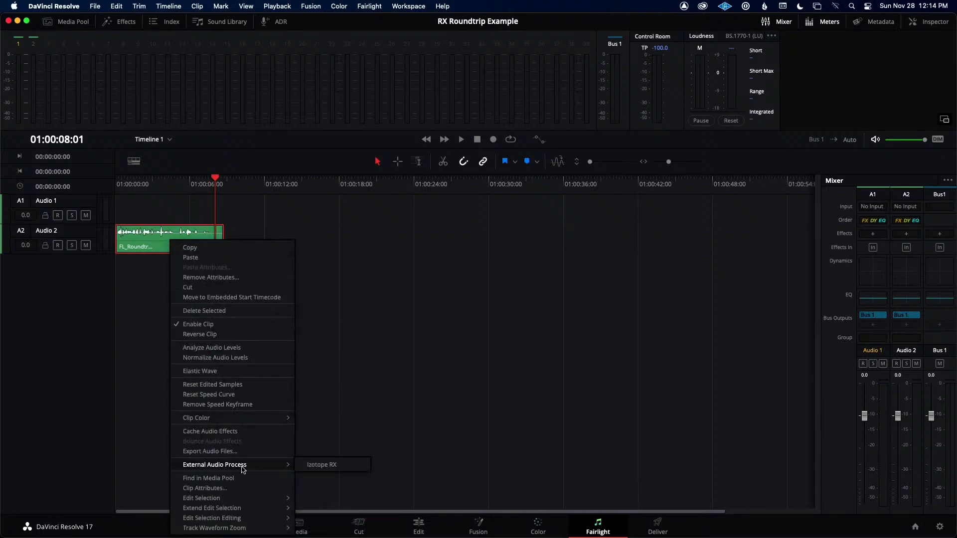
left_click(329, 465)
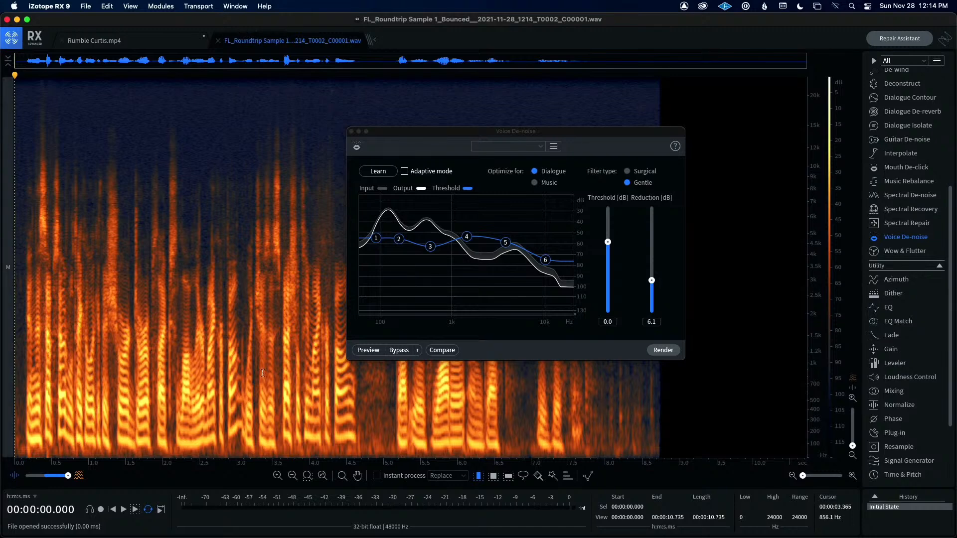
- Switch back to DaVinci Resolve and add a new external audio process in the system preferences for audio plugins
key("super+Tab")
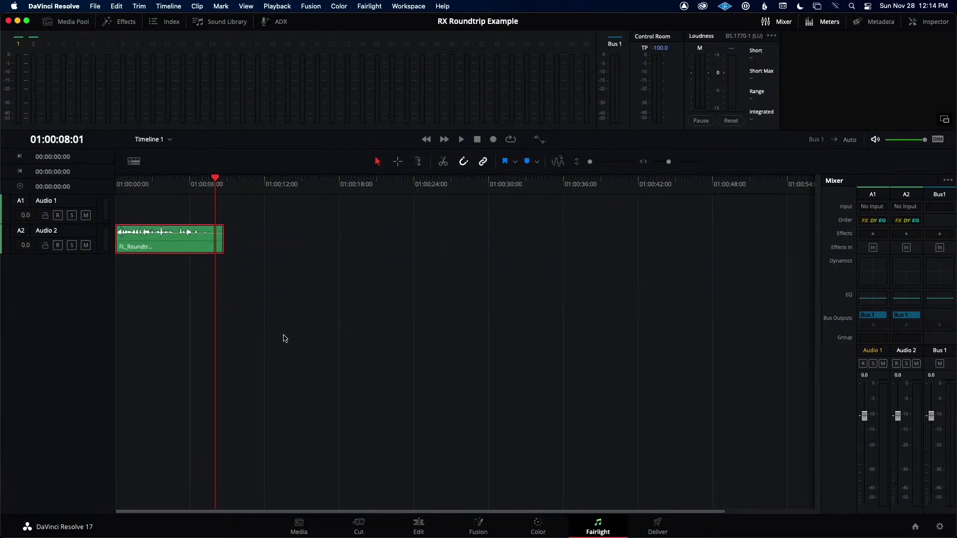
left_click(64, 6)
left_click(59, 37)
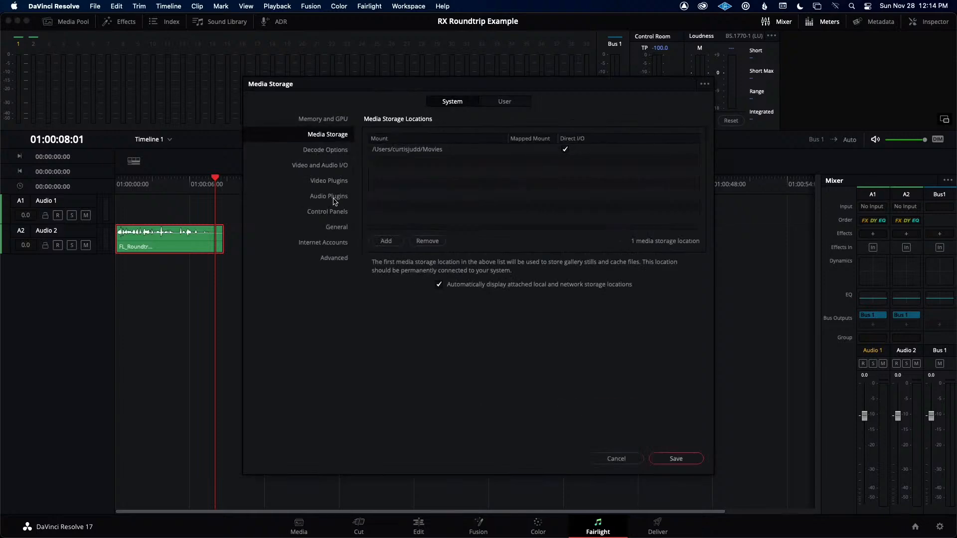
left_click(334, 199)
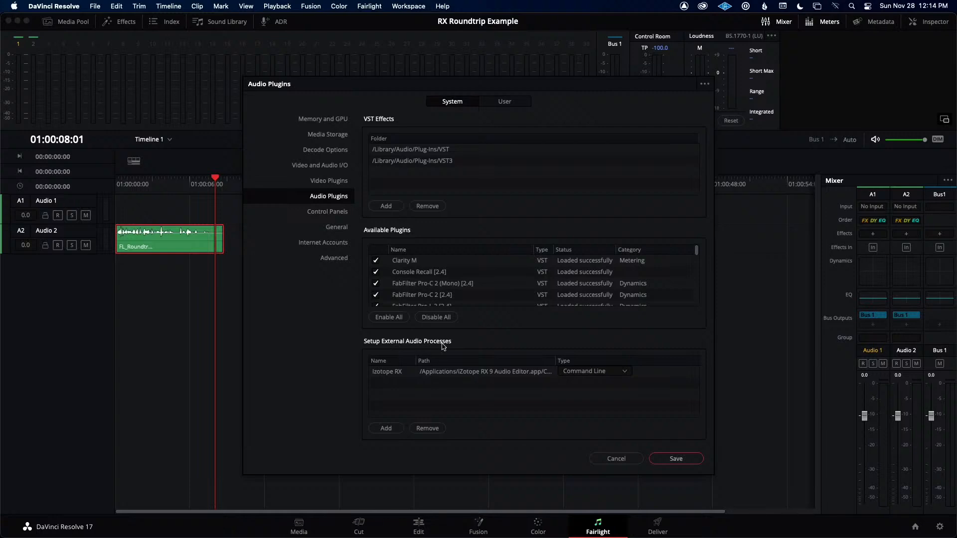
left_click(386, 428)
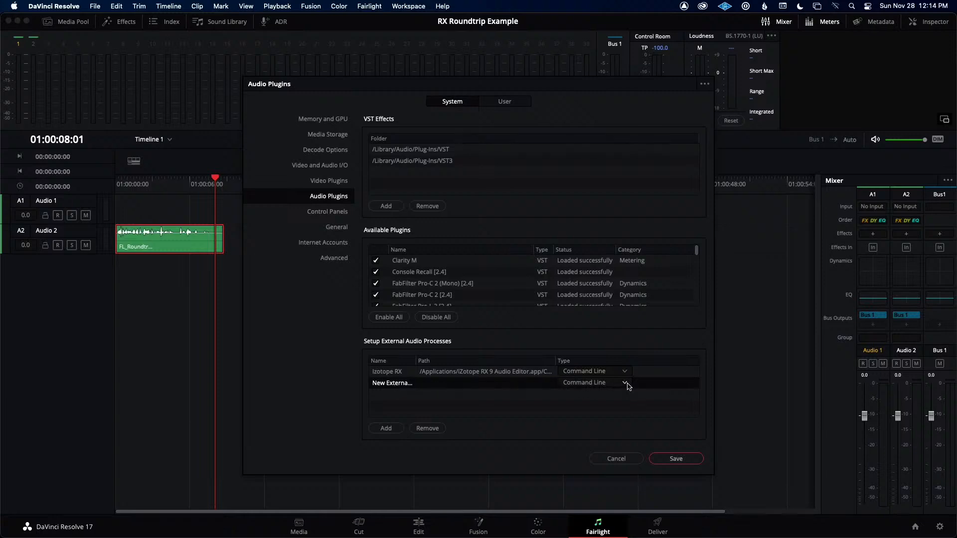
- Set the new external process's path to the iZotope RX 9 Audio Editor application and save the preferences
left_click(438, 384)
scroll(394, 255, "down", 15)
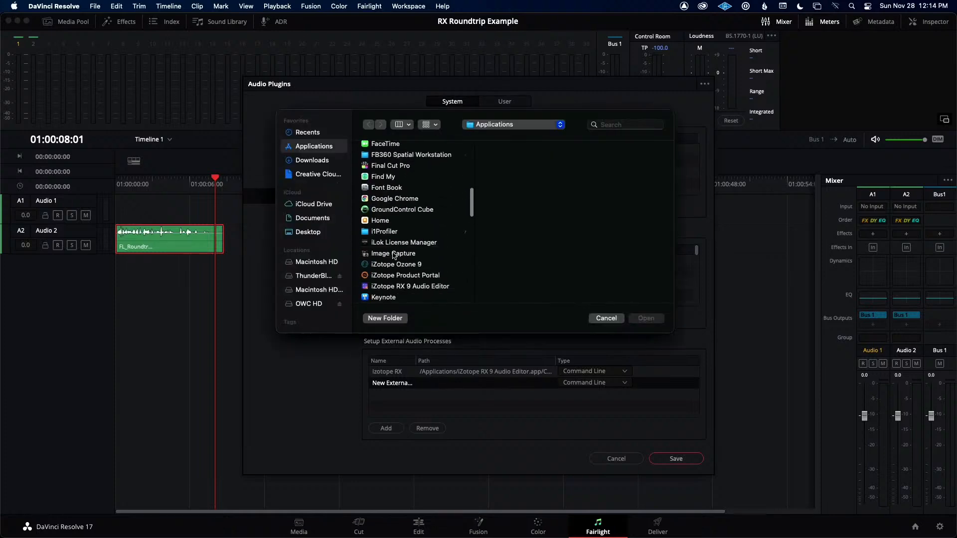
scroll(394, 255, "down", 3)
left_click(397, 257)
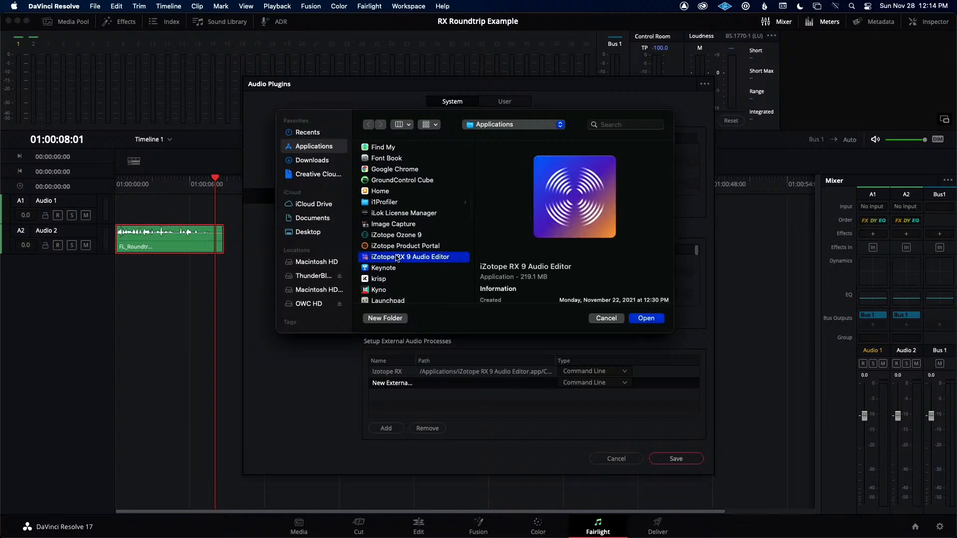
left_click(641, 320)
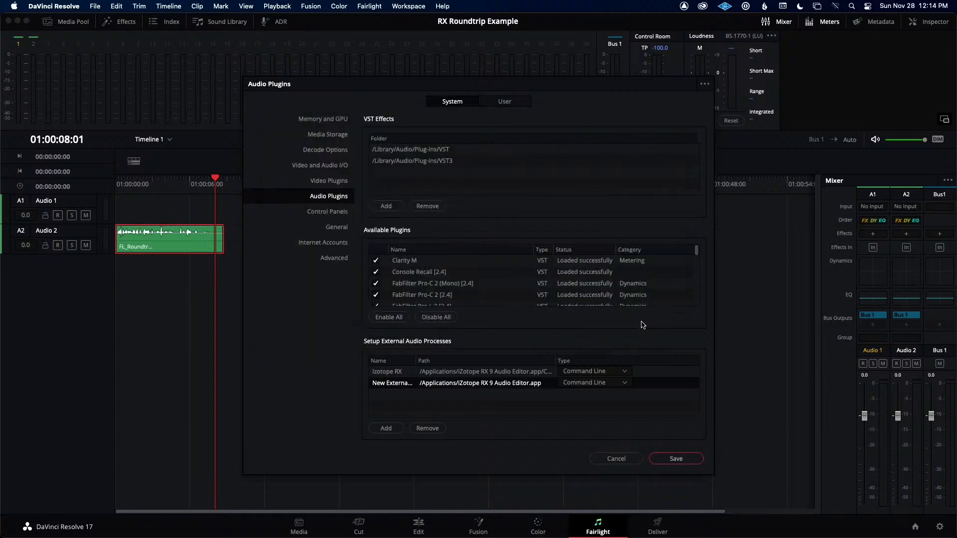
left_click(675, 459)
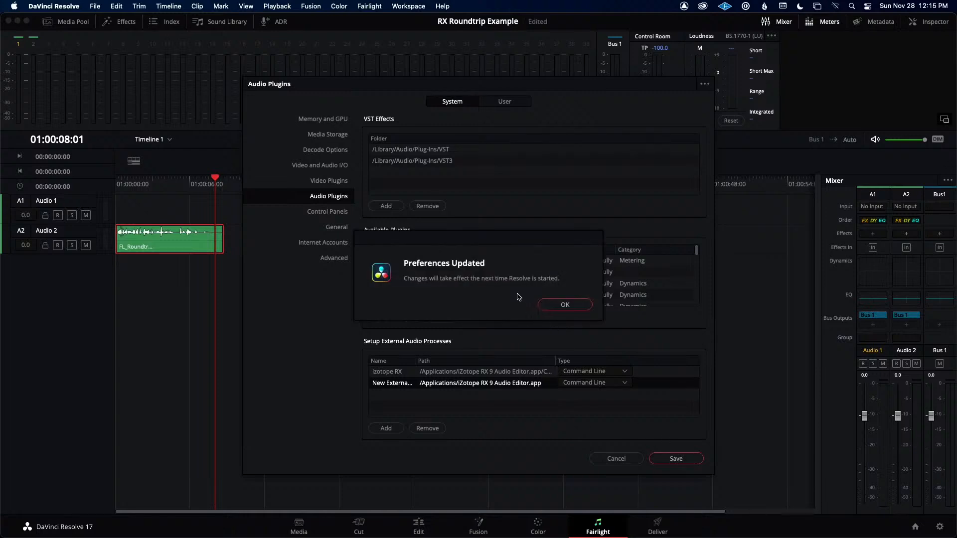
left_click(562, 306)
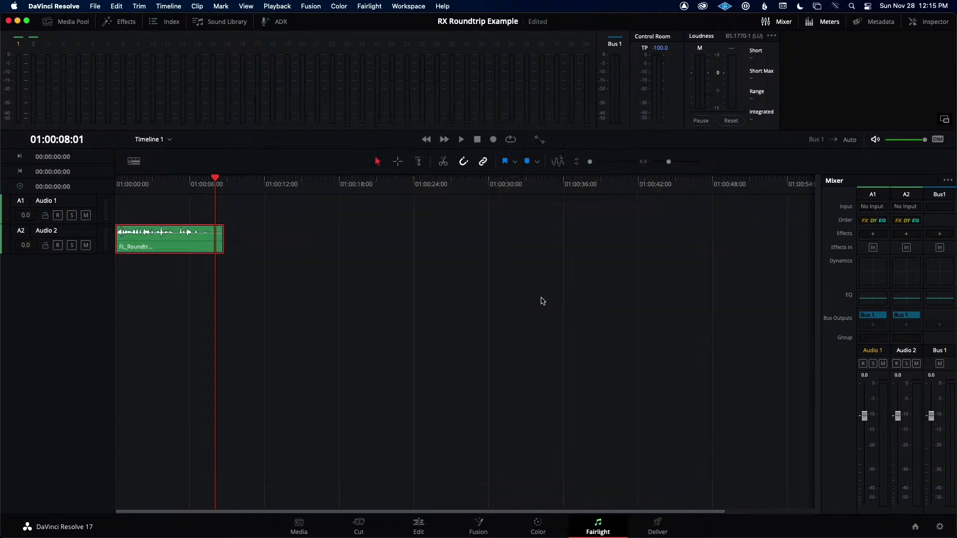
- Check which external audio processes are offered for the Audio 2 clip
right_click(201, 246)
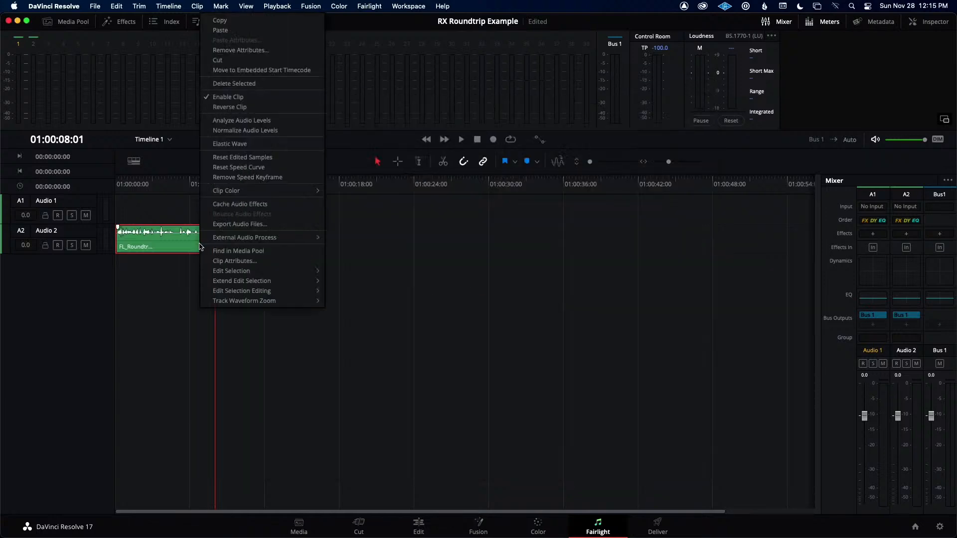
mouse_move(223, 242)
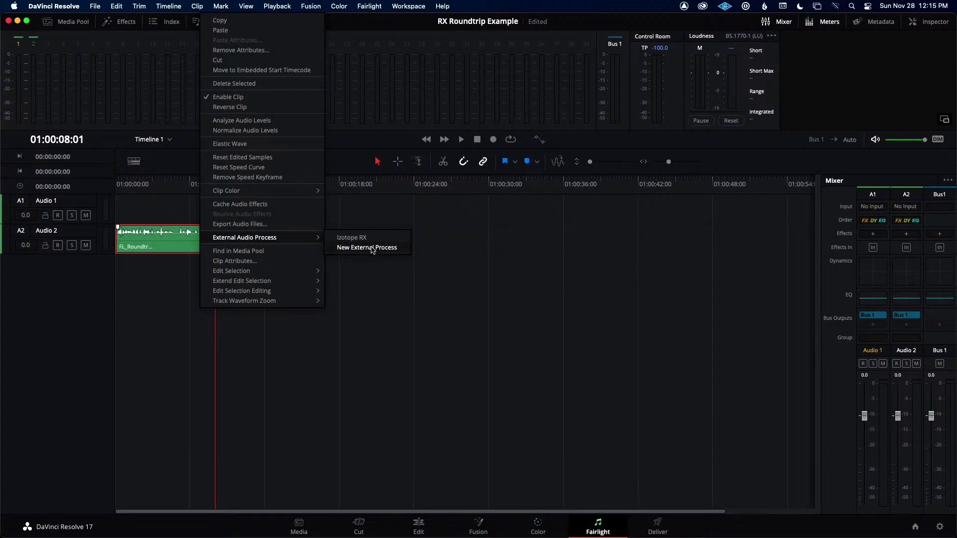
left_click(371, 275)
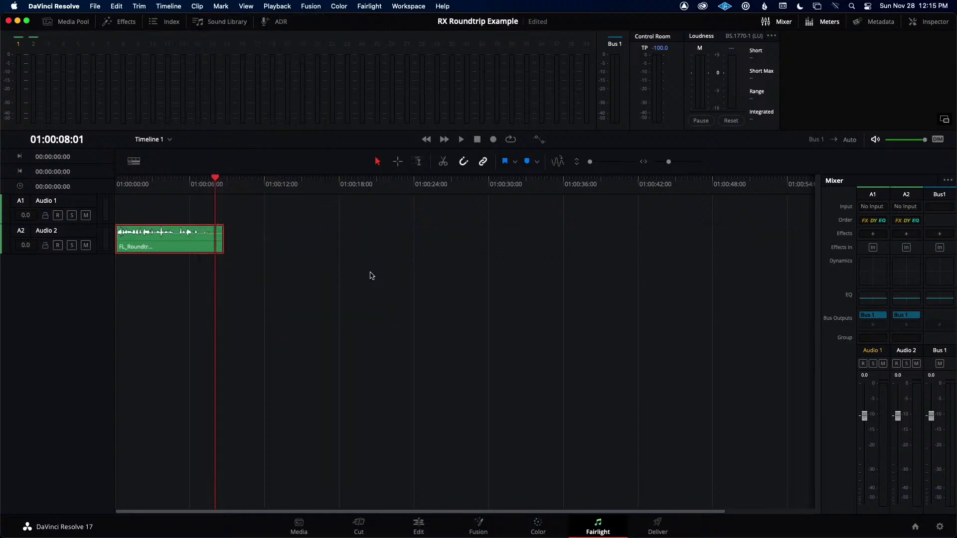
- Remove the newly added external audio process that points to iZotope RX 9 Audio Editor and save the preferences
left_click(67, 5)
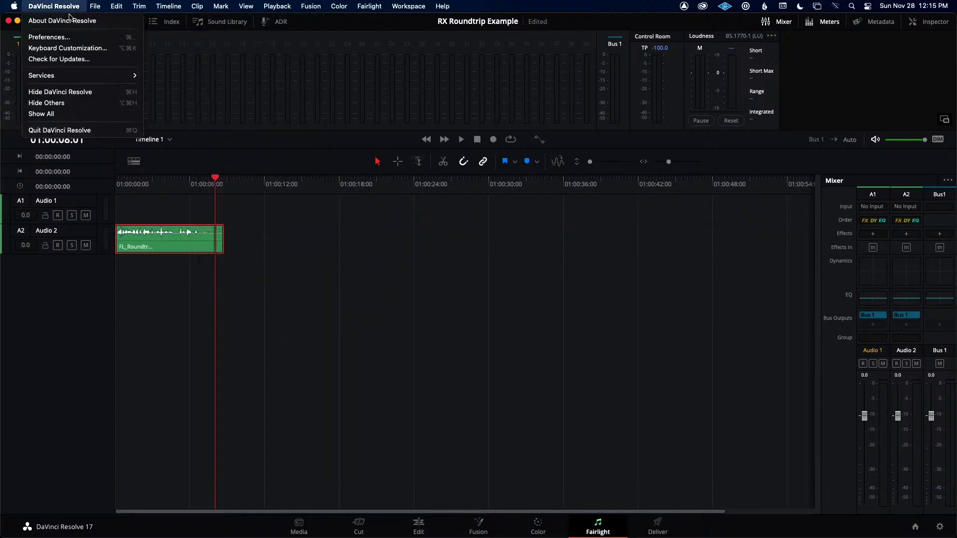
left_click(59, 37)
left_click(401, 383)
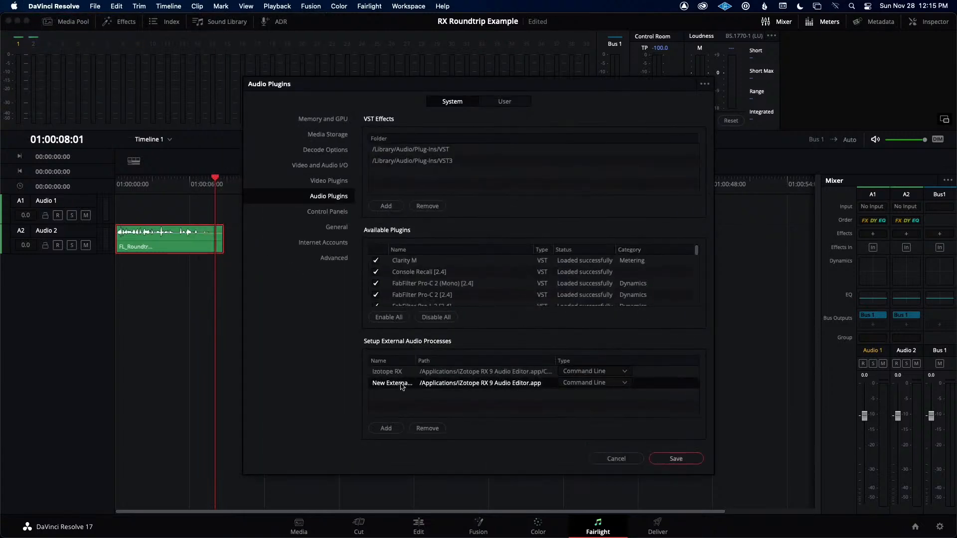
left_click(428, 428)
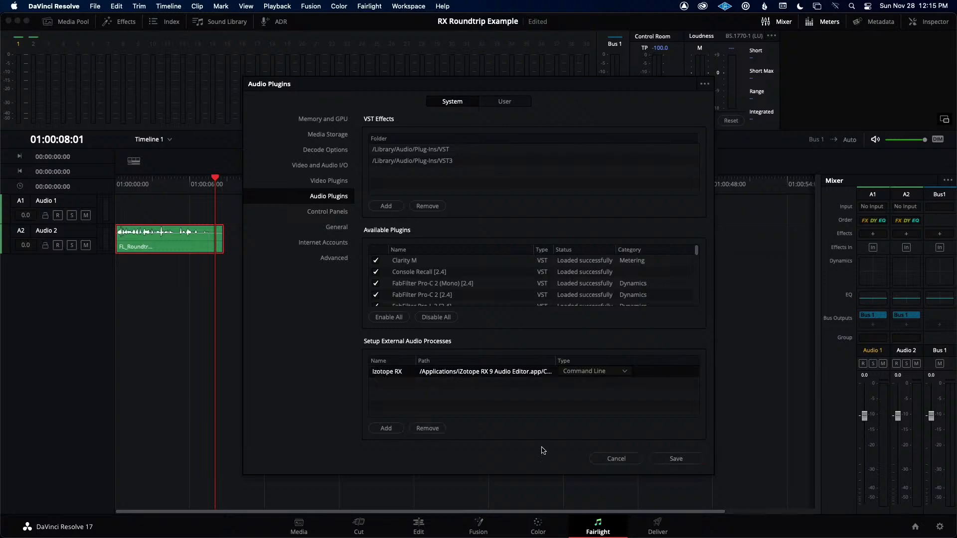
left_click(683, 462)
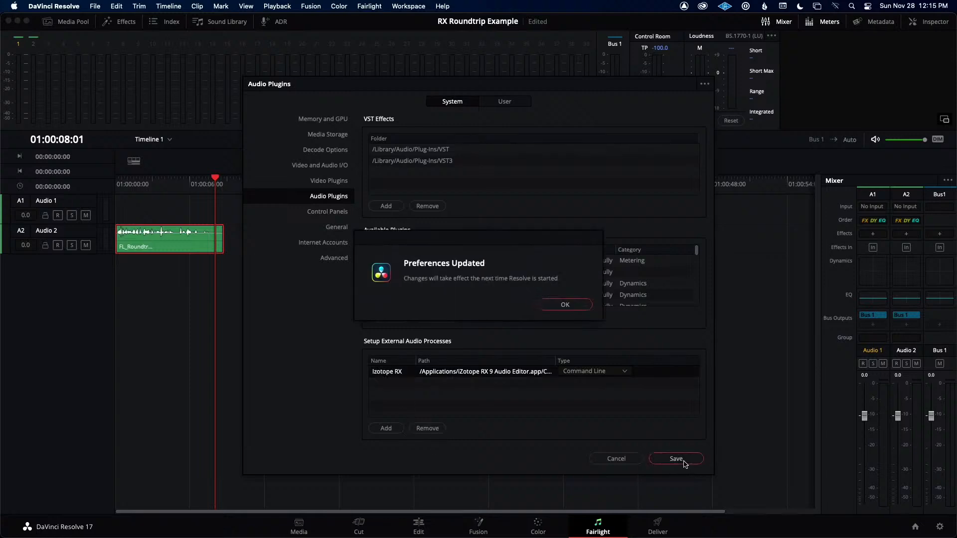
left_click(567, 304)
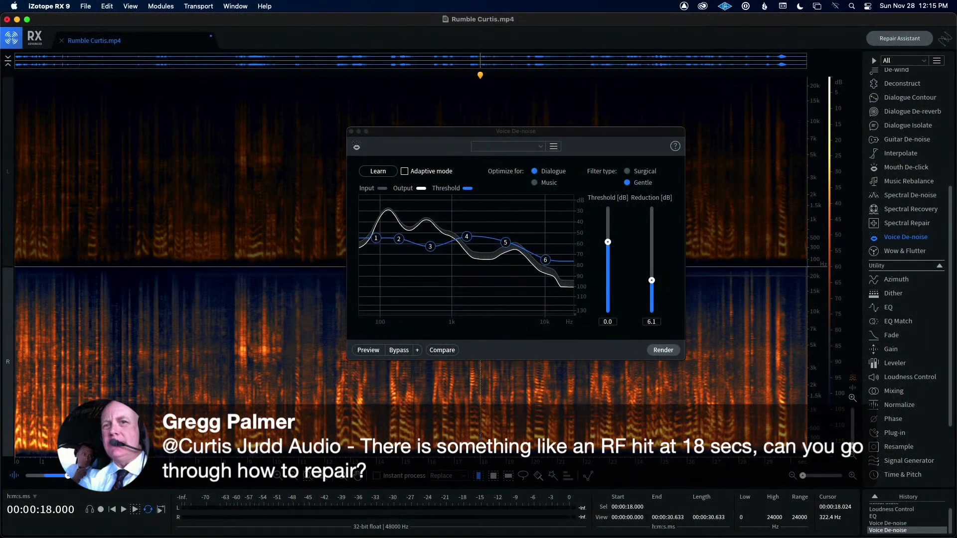
- Close Voice De-noise and listen to the Rumble Curtis.mp4 passage from about 17.5 to 19.5 s
left_click(351, 132)
left_click_drag(466, 260, 518, 259)
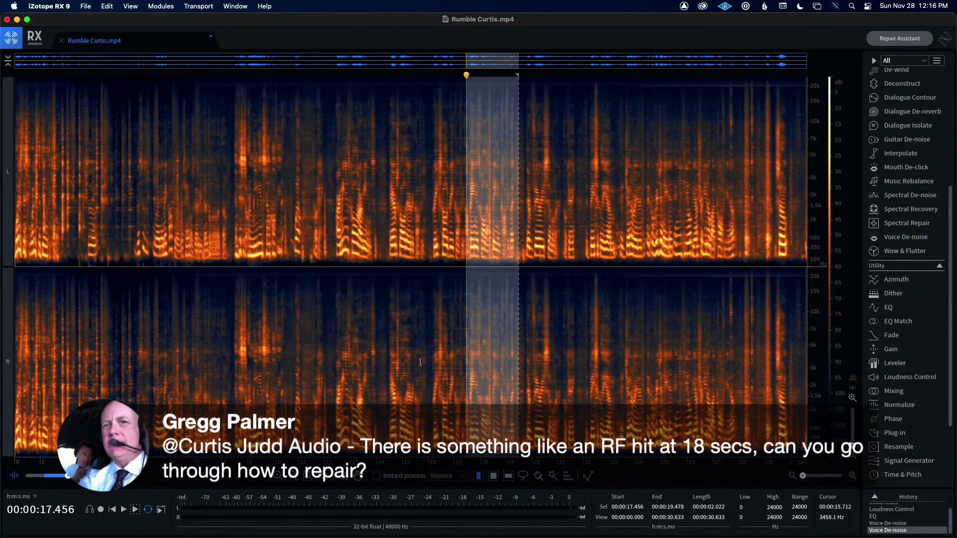
key("space")
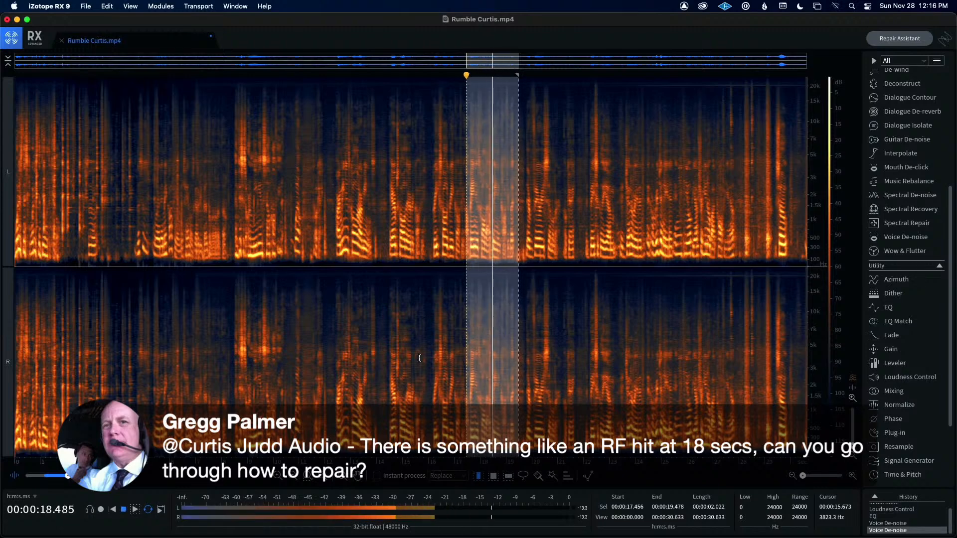
key("space")
- Reselect both channels from about 17.54 to 19.50 s and replay them to locate the noise hit near 18 s
scroll(487, 429, "up", 5)
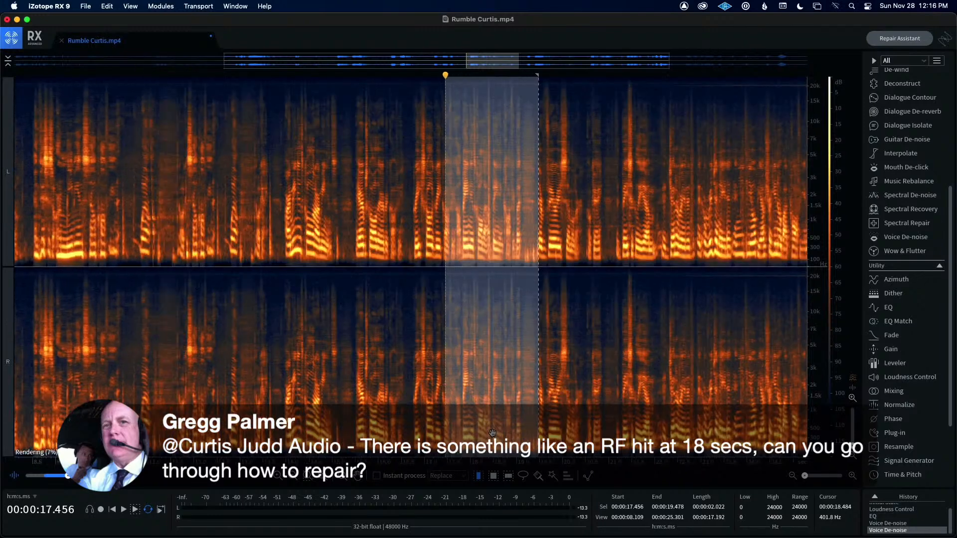
scroll(486, 429, "up", 3)
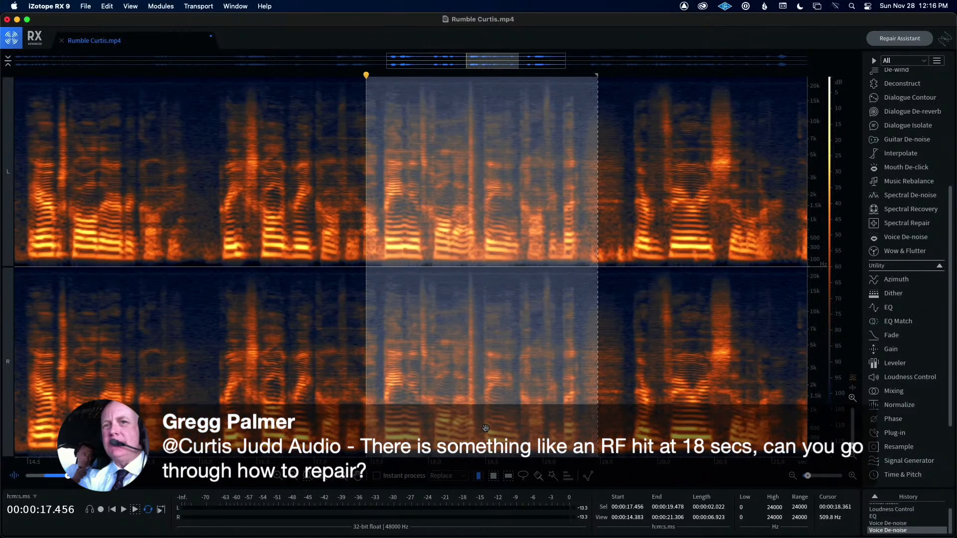
left_click(434, 416)
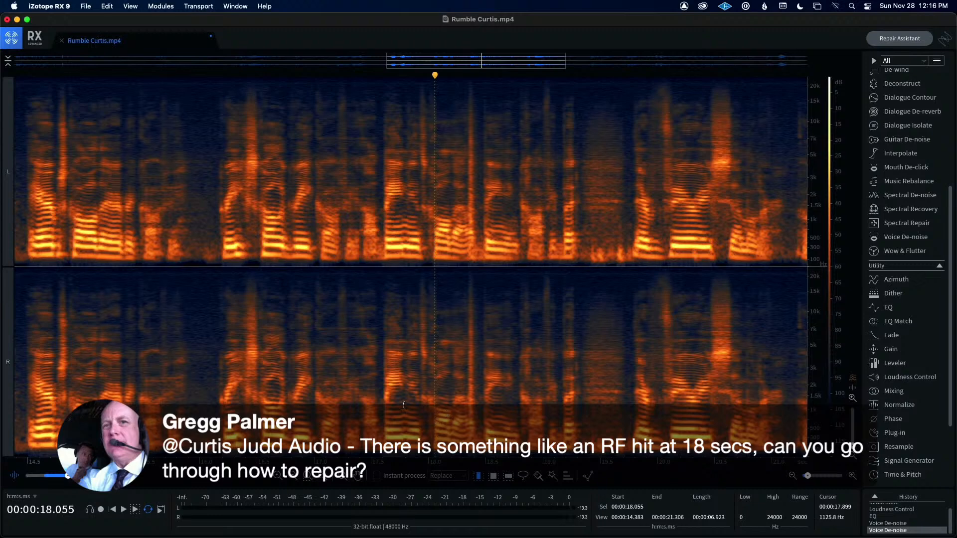
left_click_drag(377, 403, 586, 378)
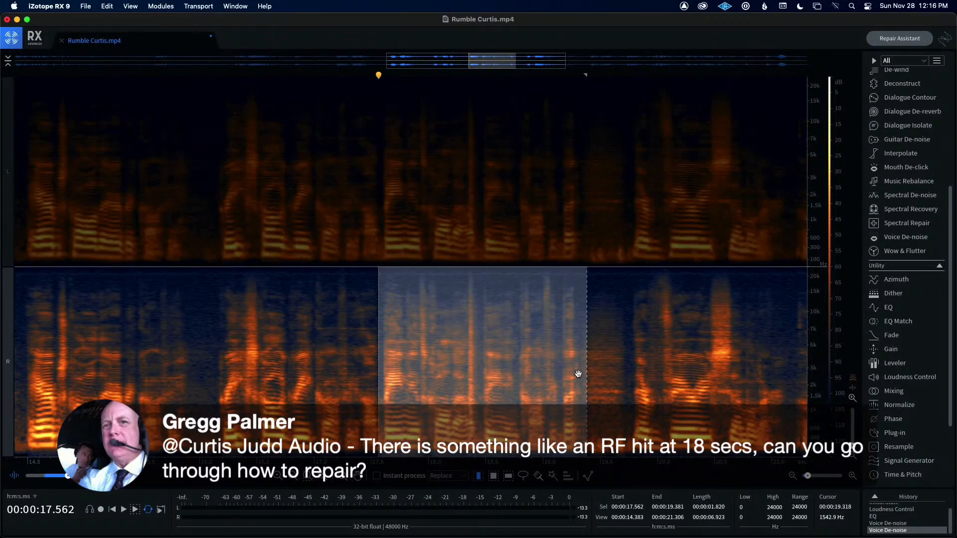
left_click_drag(376, 225, 600, 250)
key("space")
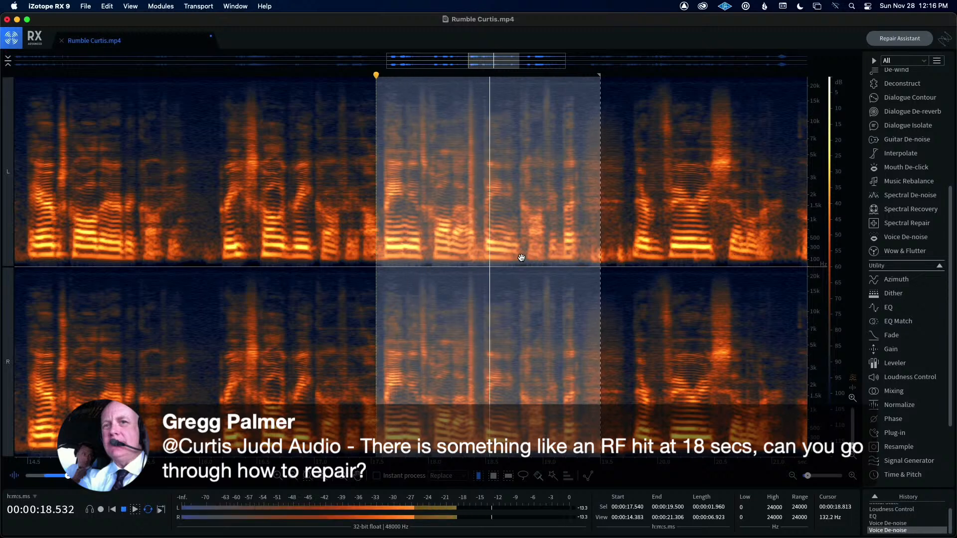
- Select both channels from about 18.25 to 18.45 s, play them and examine the noise hit's vertical streak up close
left_click(468, 310)
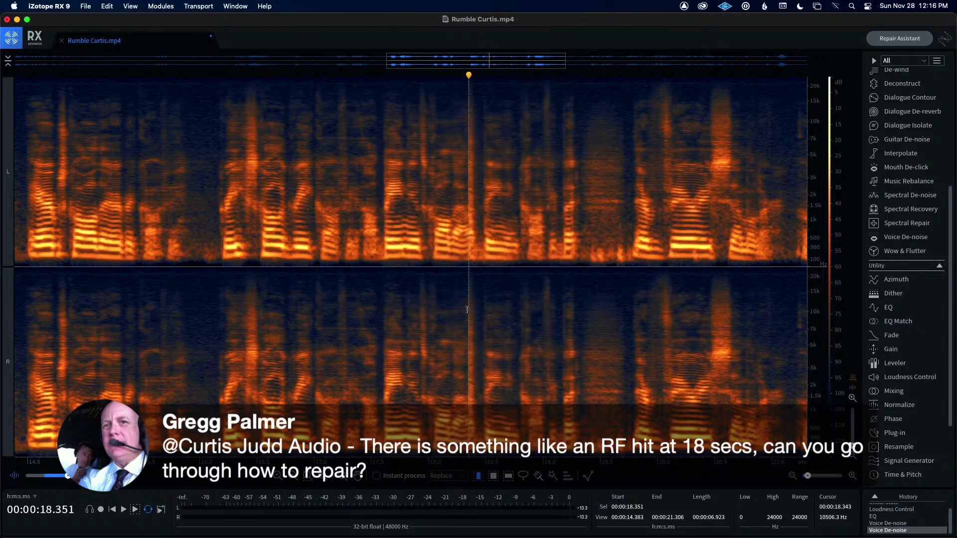
left_click_drag(458, 308, 480, 308)
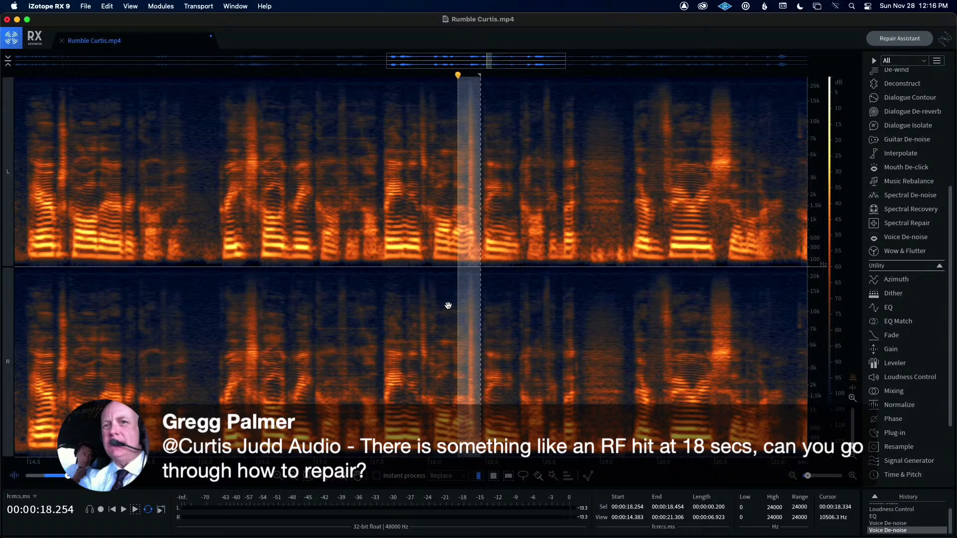
key("space")
key("space")
scroll(467, 288, "up", 3)
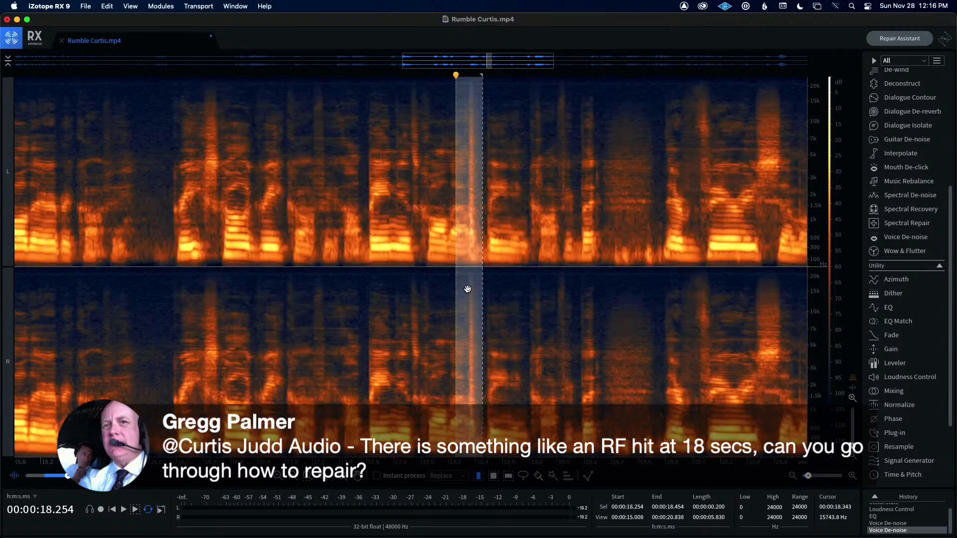
scroll(467, 288, "up", 3)
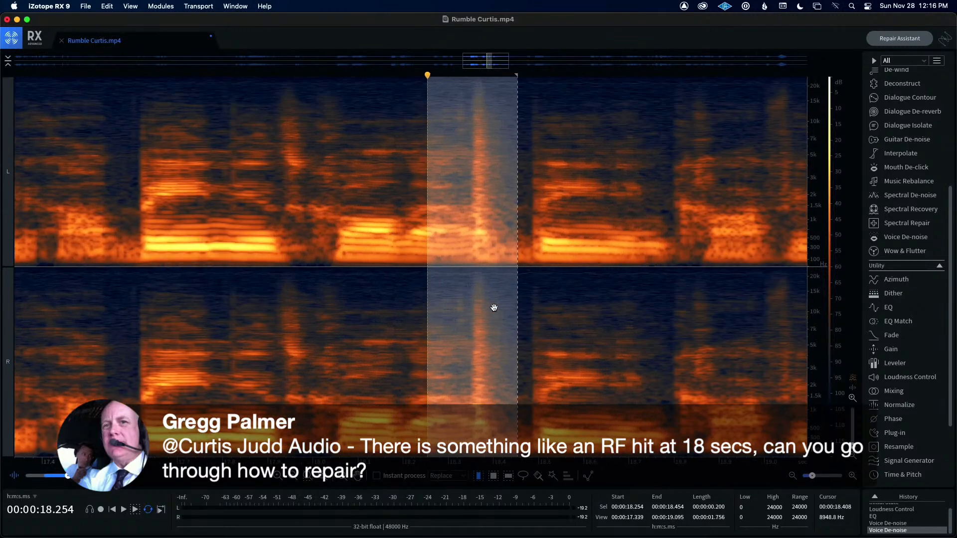
scroll(483, 317, "down", 2)
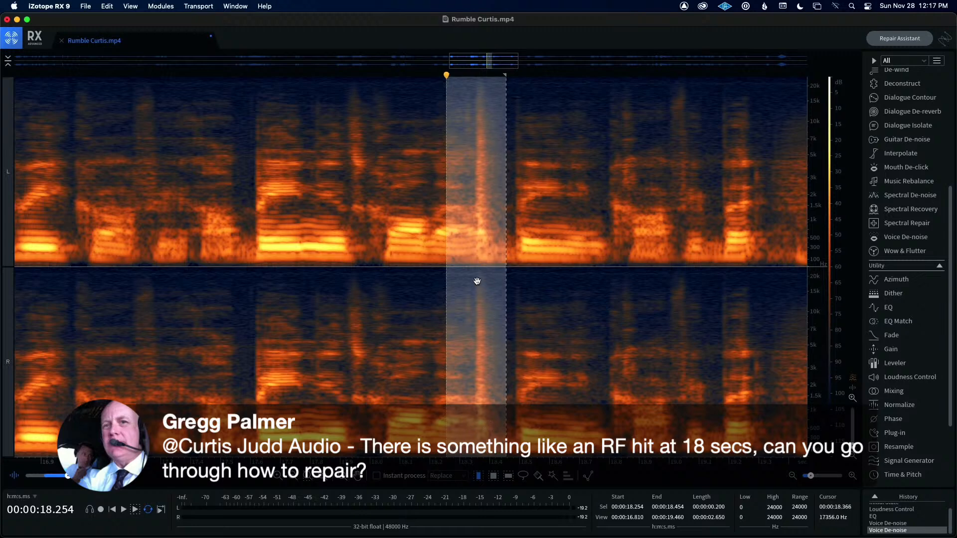
- Brush over the noise hit near 18.35 s with Instant process set to Replace, and turn Instant process back off
left_click(501, 286)
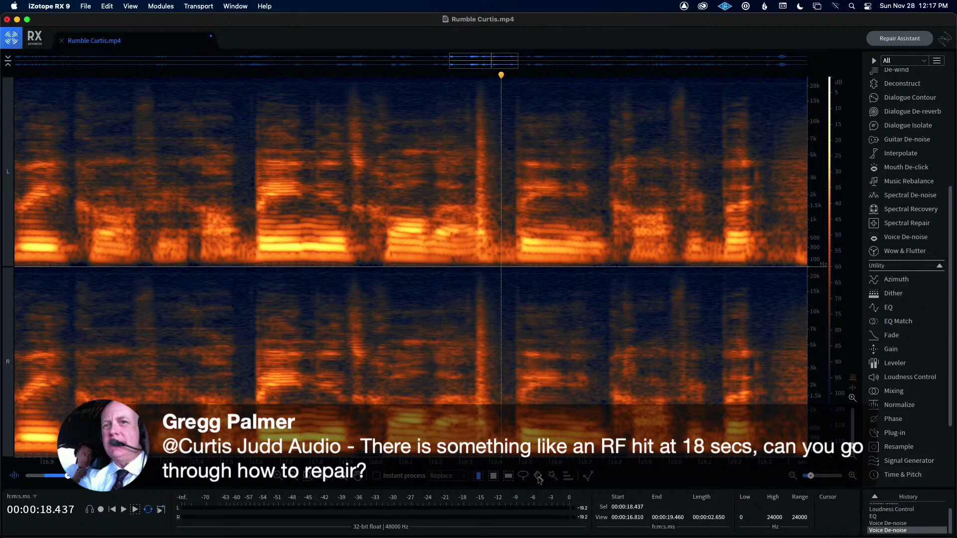
left_click(376, 476)
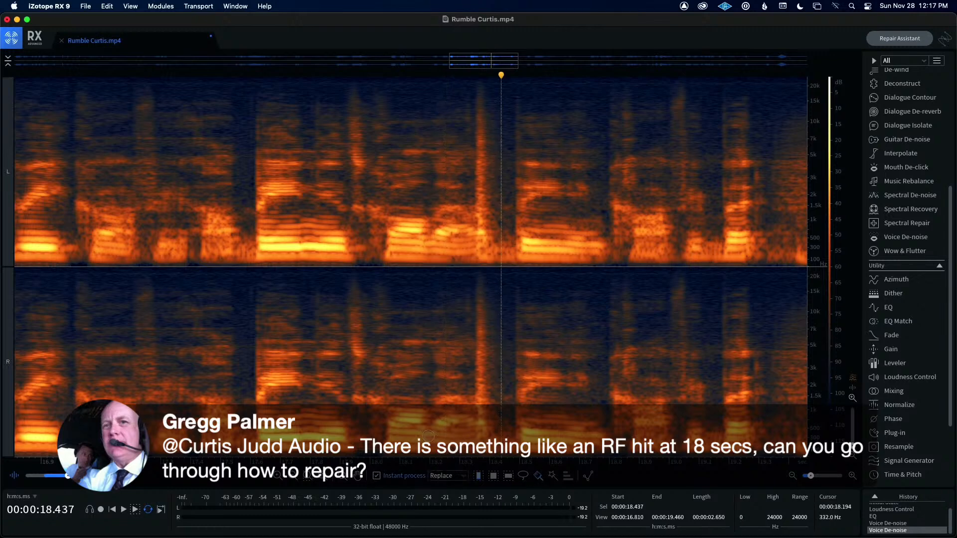
left_click_drag(479, 278, 480, 401)
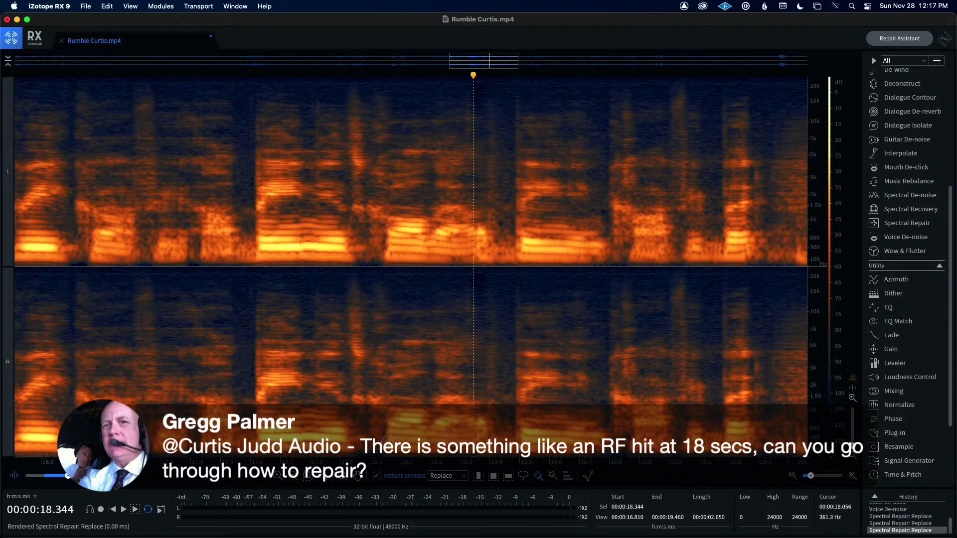
left_click(376, 475)
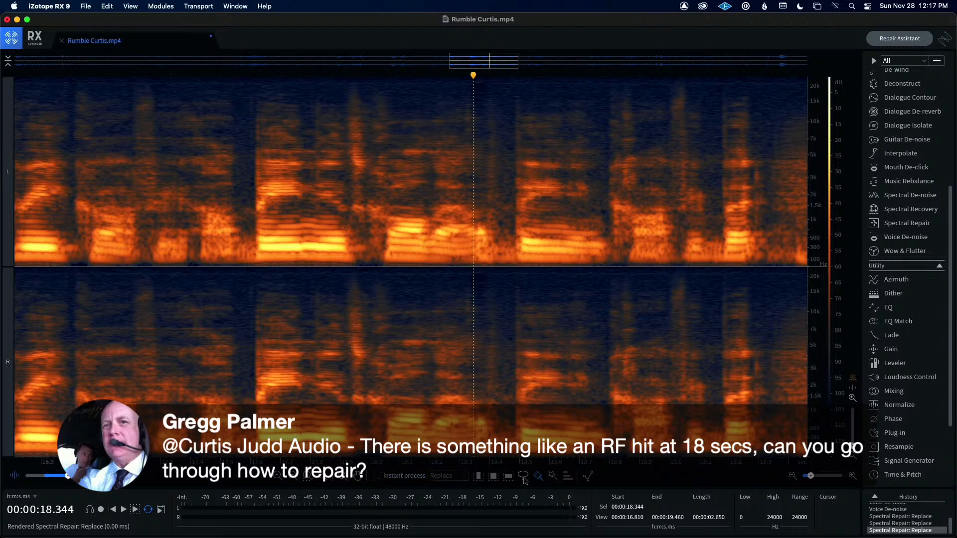
- Select both channels from about 17.70 to 19.00 s with the time selection tool and listen to the repaired passage
left_click(479, 475)
left_click_drag(280, 372, 669, 401)
key("space")
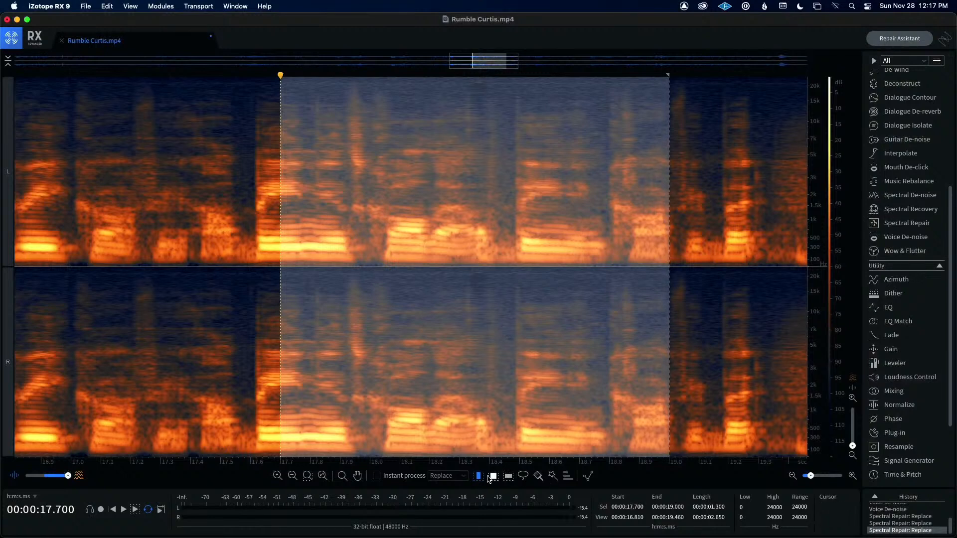
- Undo and redo the last Spectral Repair to compare the spot near 18.35 s before and after
left_click(538, 476)
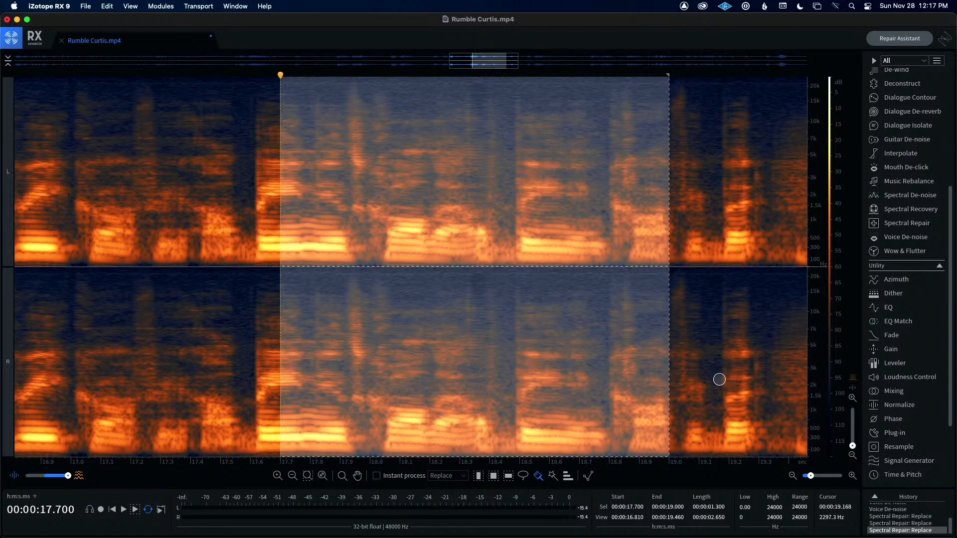
left_click(691, 379)
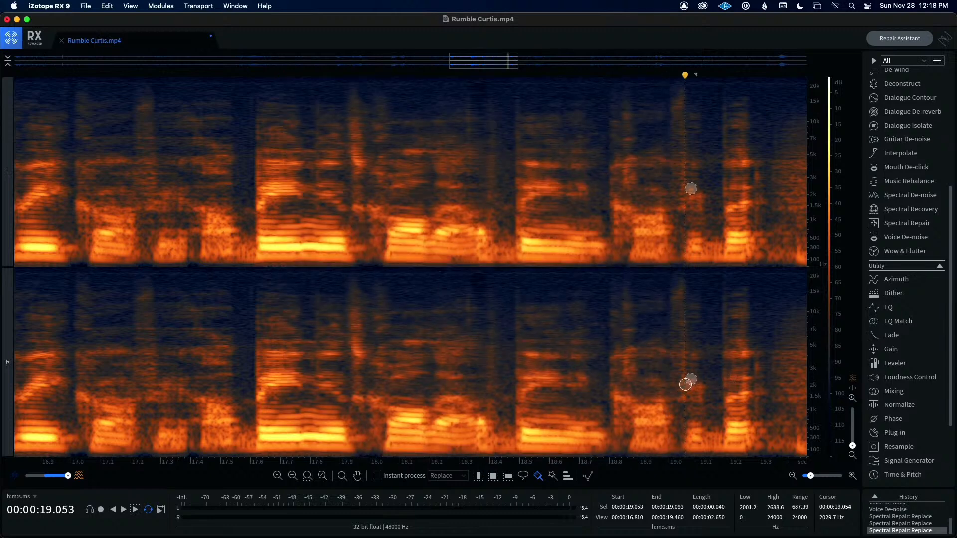
key("super+z")
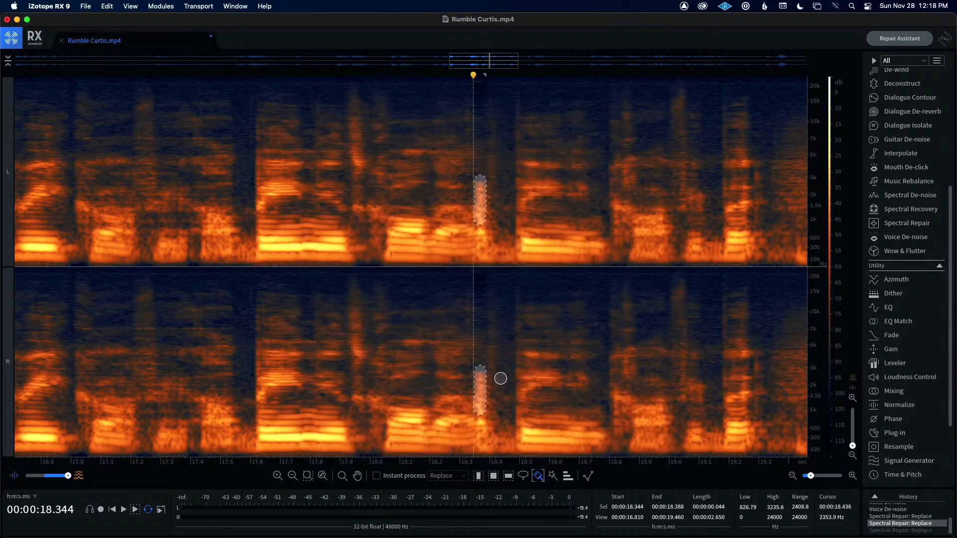
key("super+shift+z")
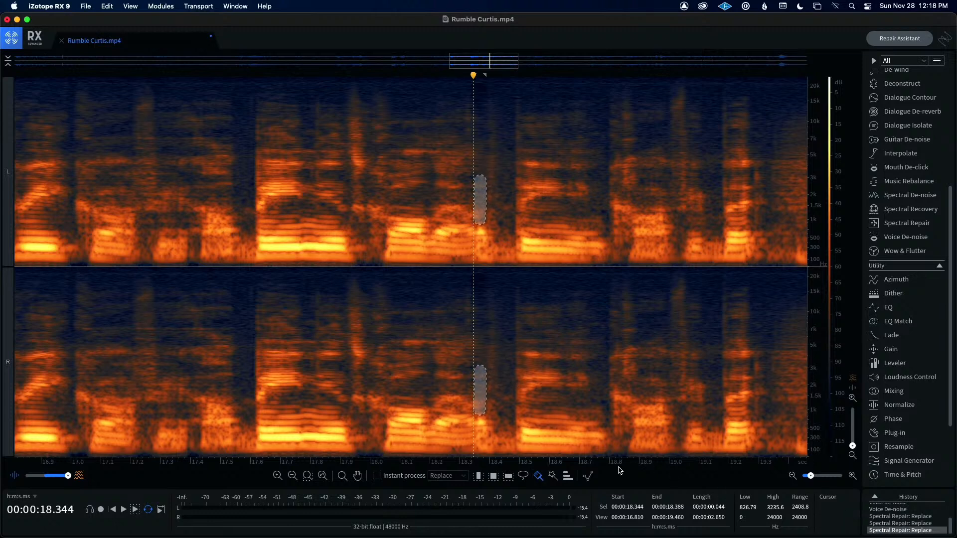
- Inspect the brush selection tool and its brush size setting
left_click(538, 476)
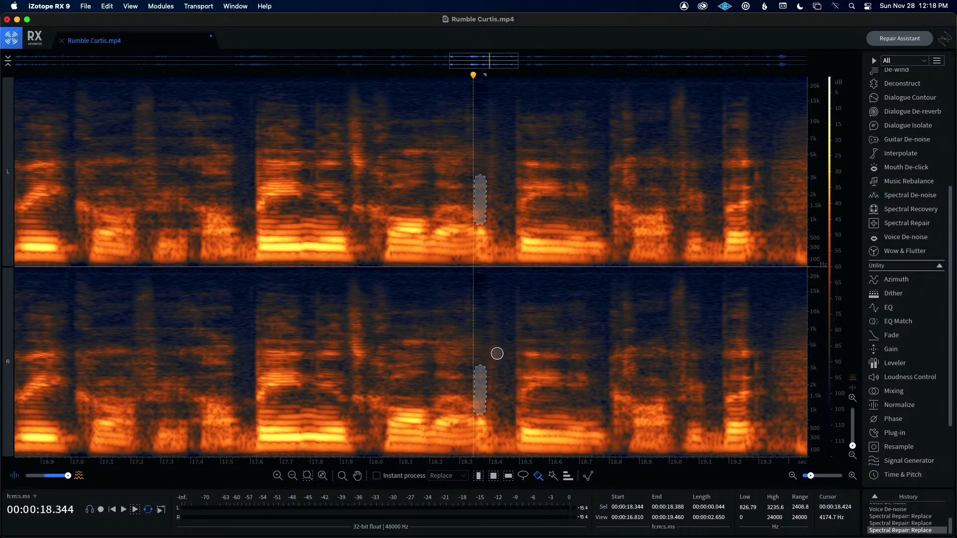
scroll(497, 353, "right", 3)
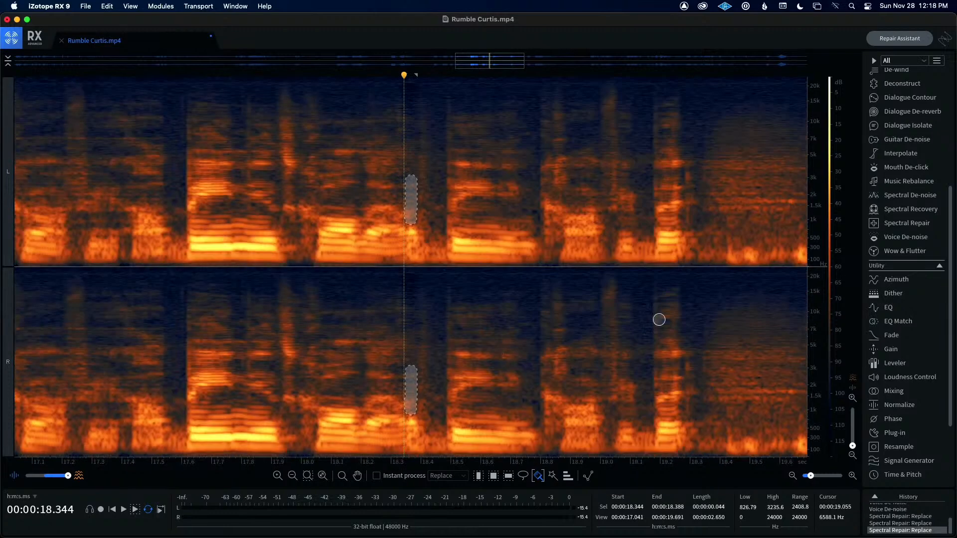
left_click(131, 6)
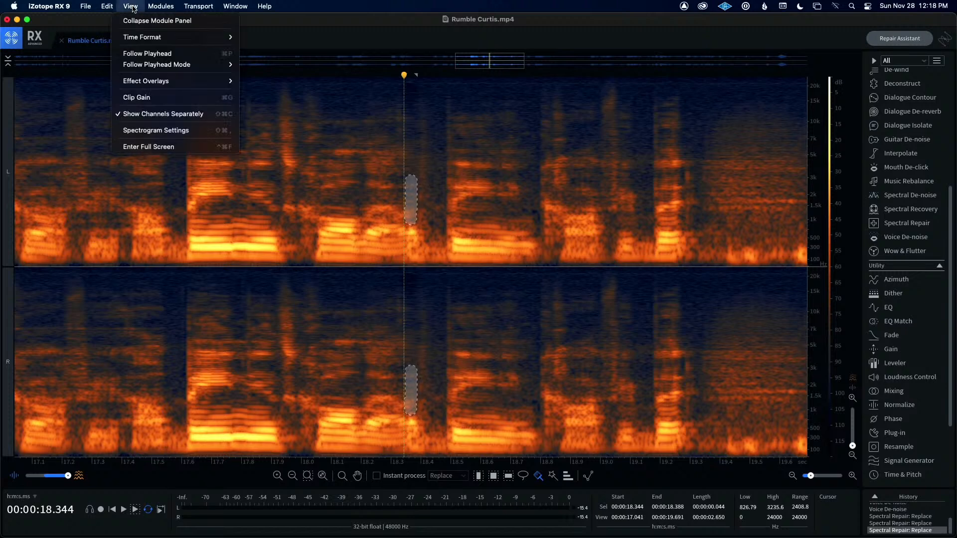
mouse_move(153, 6)
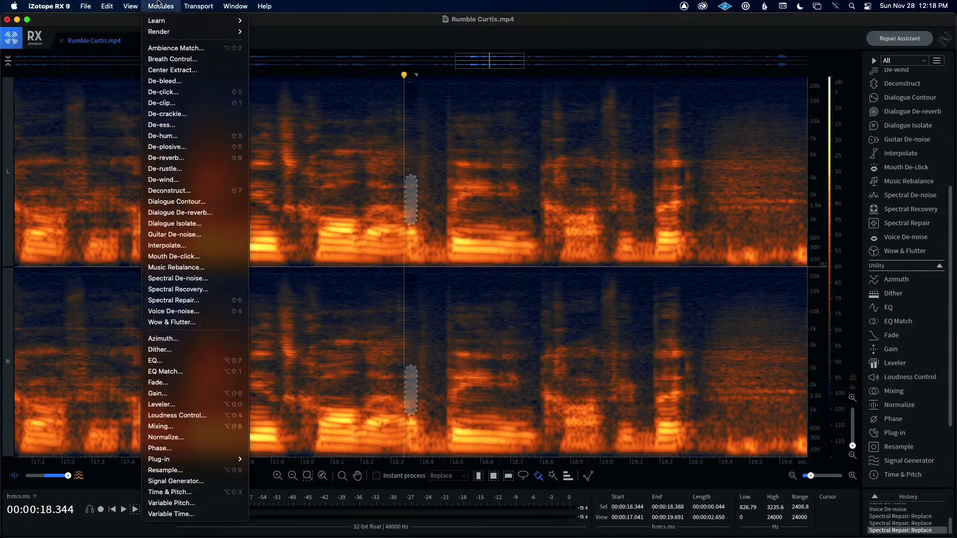
mouse_move(215, 6)
left_click(345, 3)
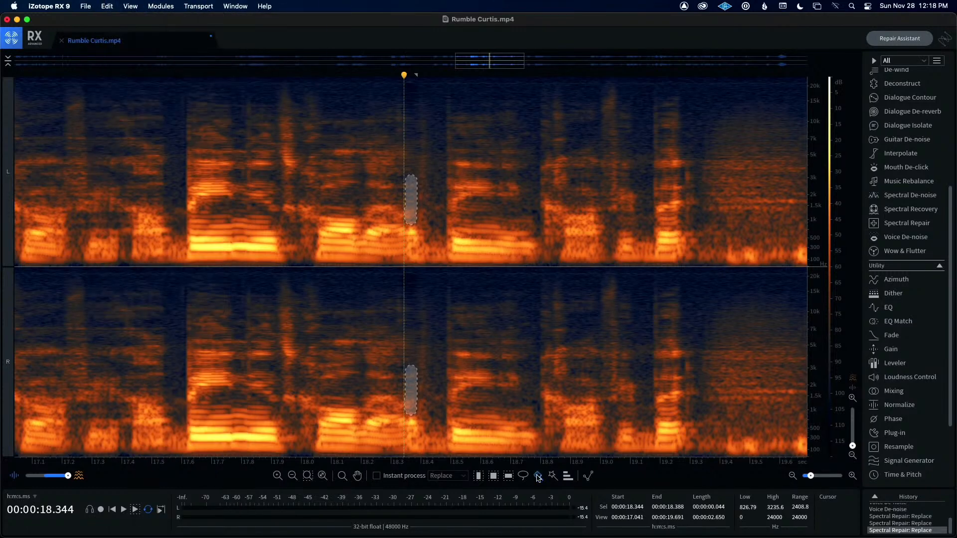
mouse_move(539, 479)
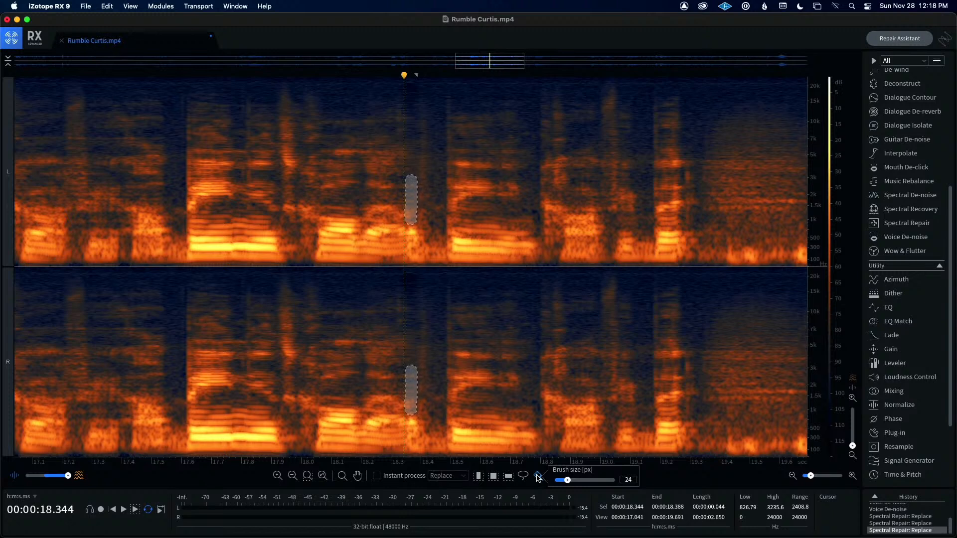
mouse_move(567, 481)
left_mouse_down()
mouse_move(616, 481)
mouse_move(559, 481)
mouse_move(568, 482)
left_mouse_up()
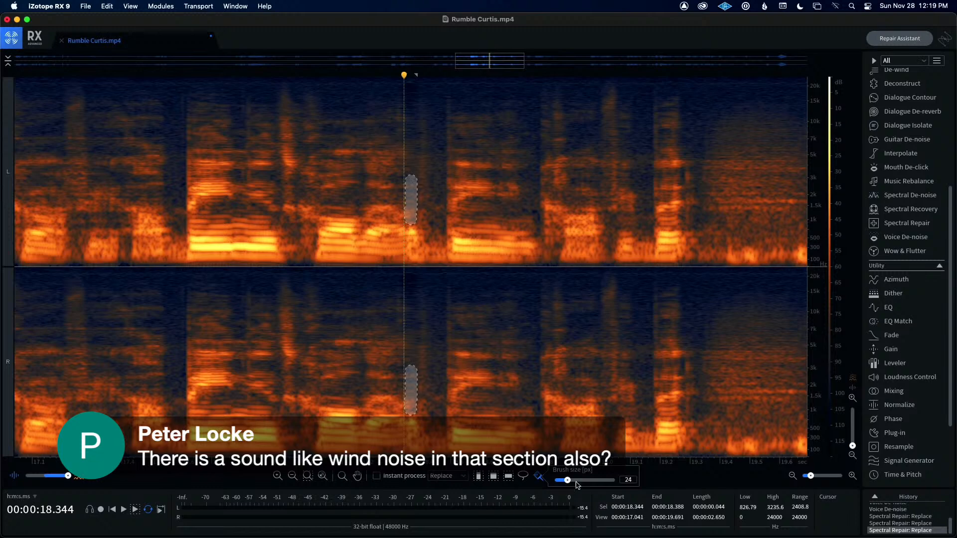
- Select both channels from about 18.46 to 20.87 s and play them to check the section for wind noise
left_click(478, 477)
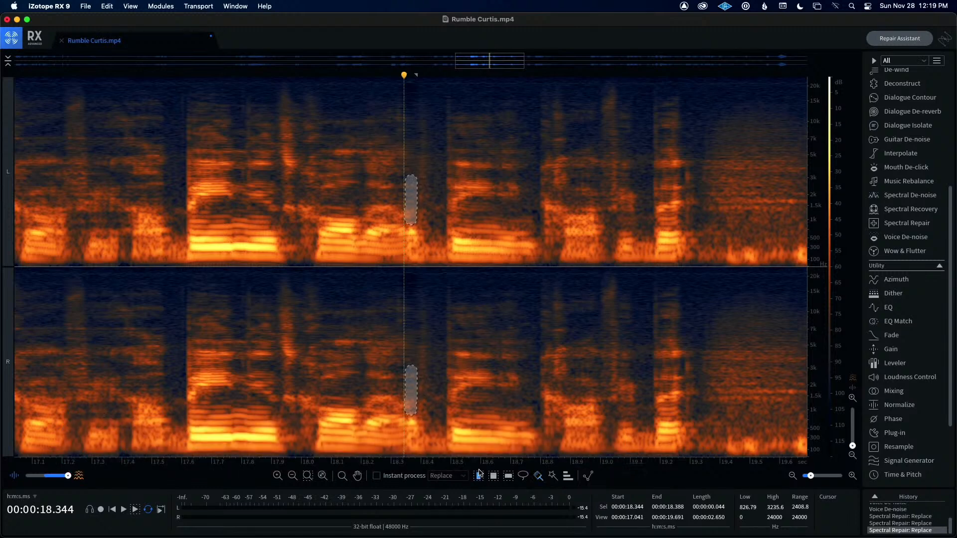
left_click(461, 431)
scroll(461, 431, "down", 3)
scroll(461, 430, "down", 3)
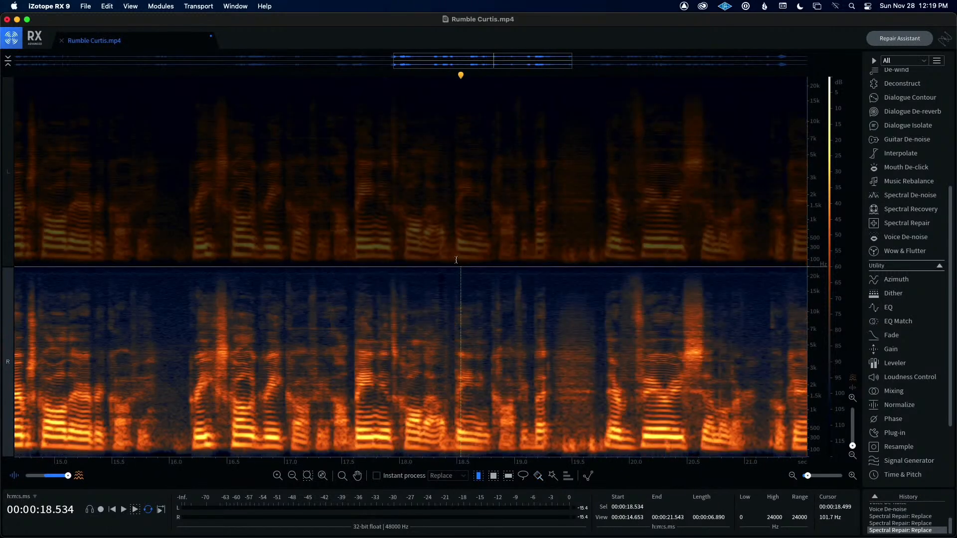
left_click(456, 260)
scroll(456, 260, "down", 5)
scroll(457, 260, "down", 1)
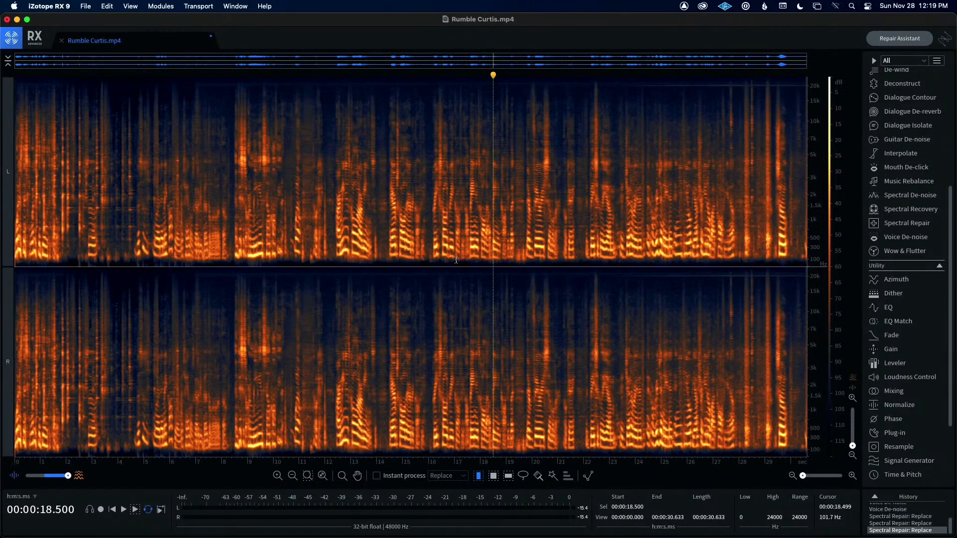
left_click_drag(492, 427, 555, 252)
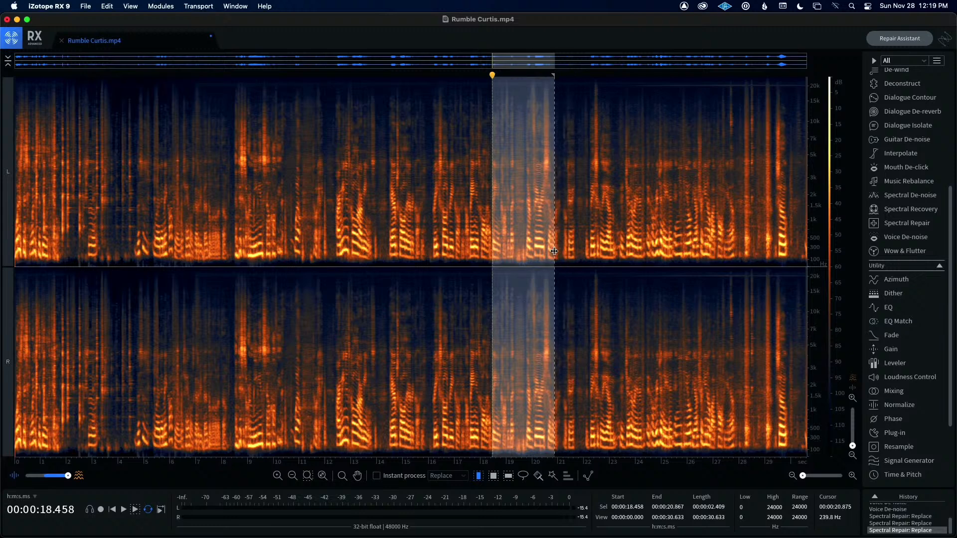
key("space")
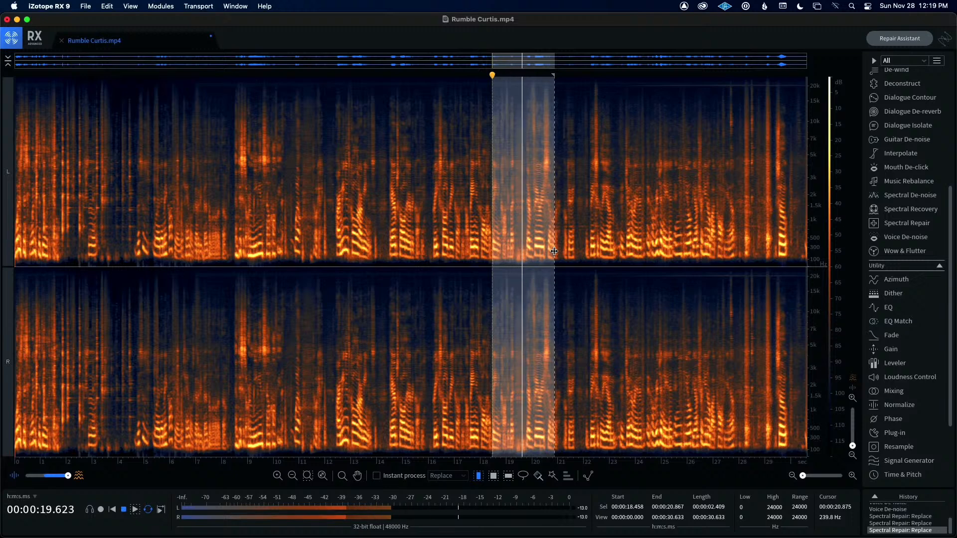
key("space")
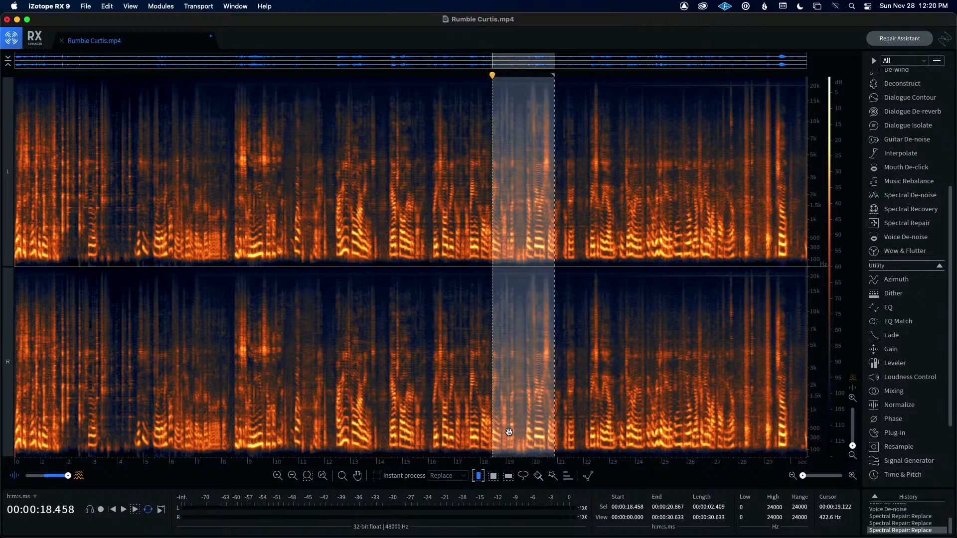
- Reselect about 18.42 to 21.35 s, switch the display from spectrogram to waveform only and replay the selection
left_click(499, 261)
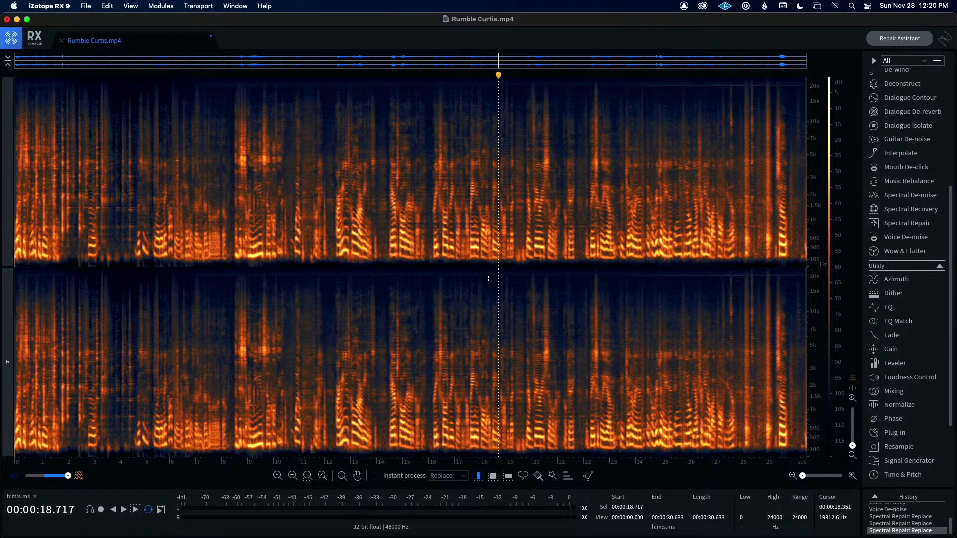
left_click_drag(490, 279, 567, 279)
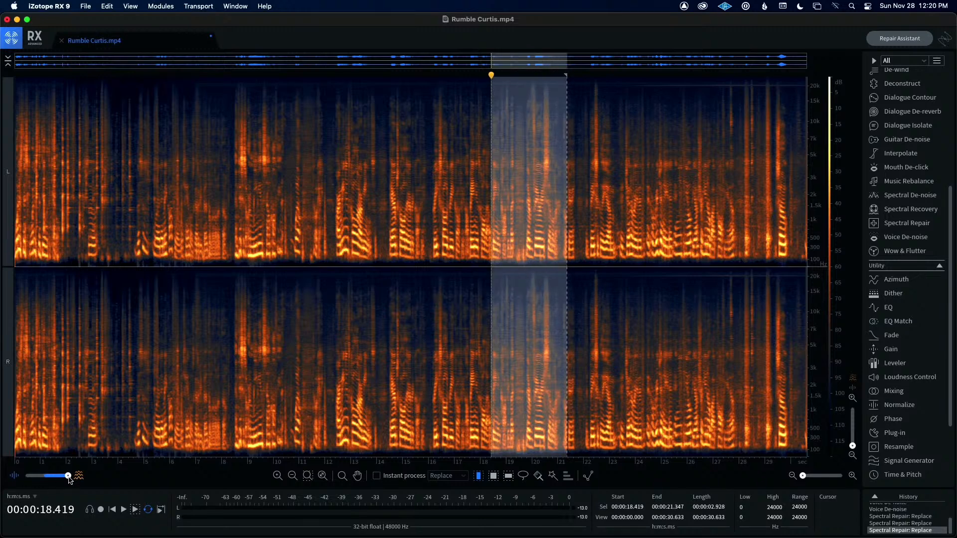
left_click_drag(68, 476, 26, 476)
mouse_move(2, 480)
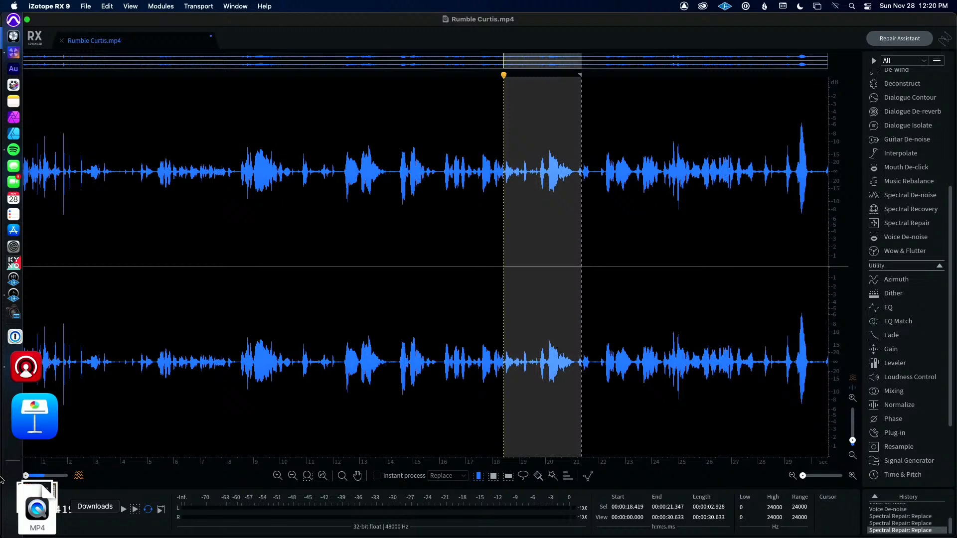
key("space")
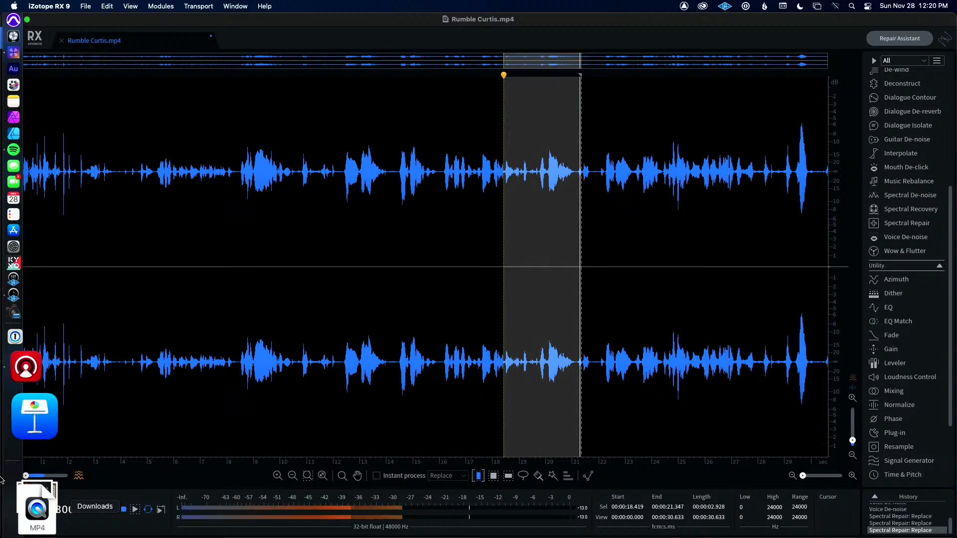
key("space")
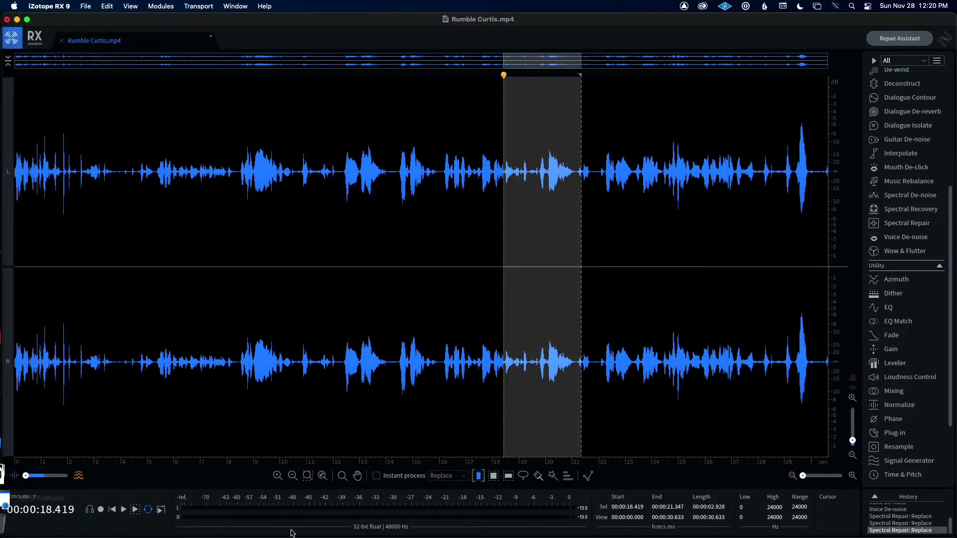
- Select both channels from about 19.35 to 19.75 s and render a -2.00 dB Gain on that section four times
left_click(530, 369)
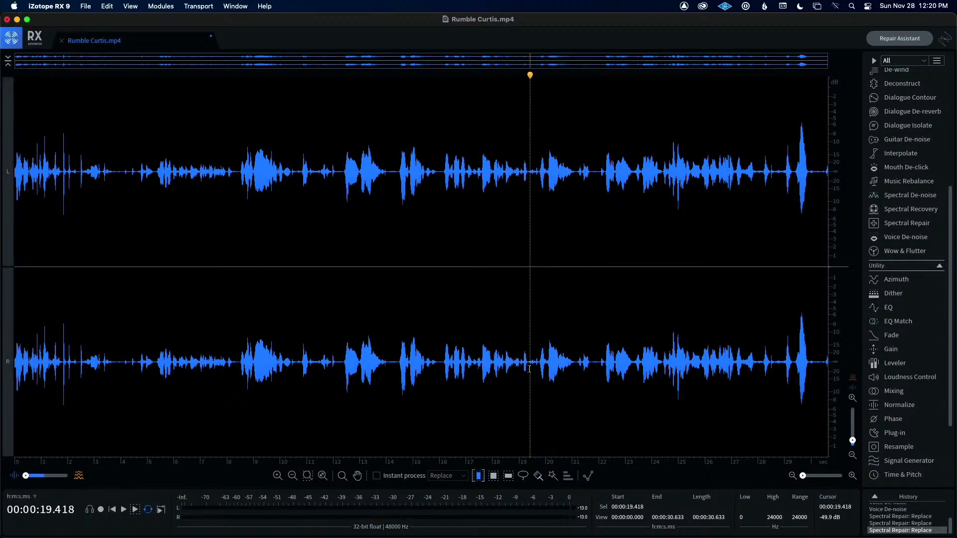
left_click_drag(532, 371, 539, 373)
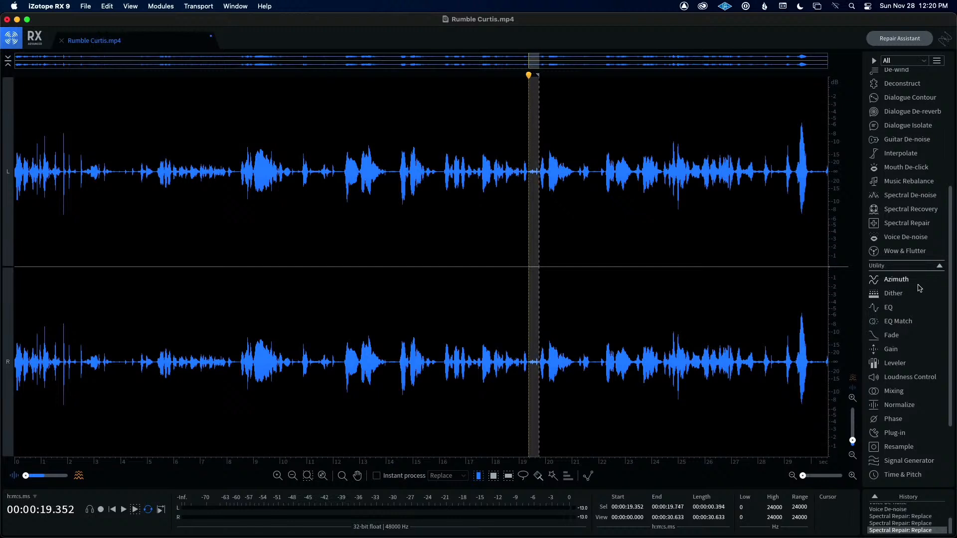
left_click(893, 350)
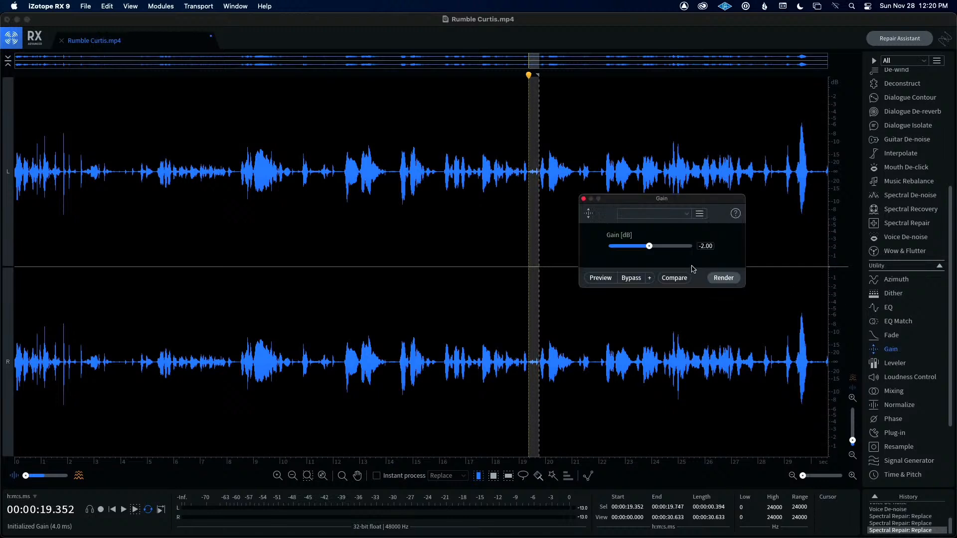
left_click(735, 277)
left_click(732, 278)
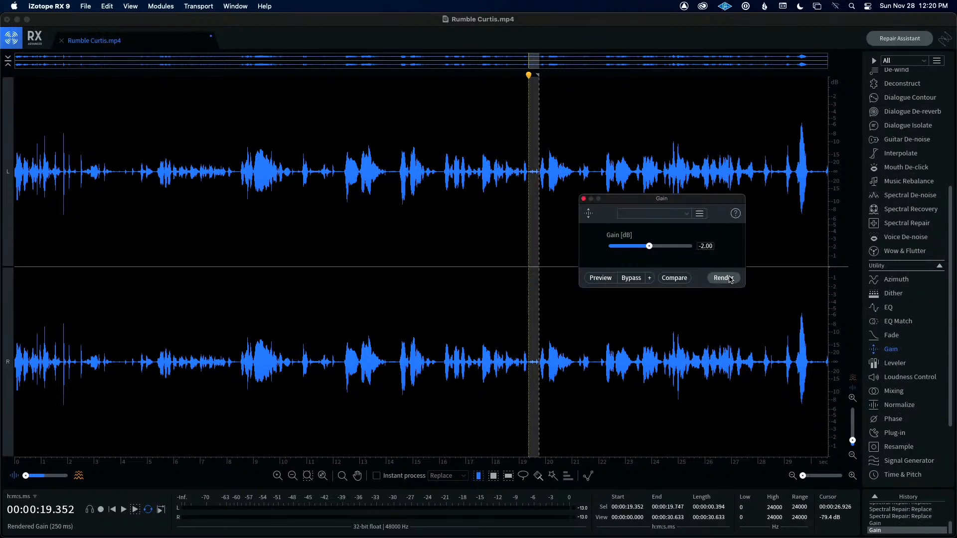
left_click(731, 279)
left_click(730, 280)
- Select about 17.38 to 21.70 s, play it to check the lowered section, and close the Gain module
left_click_drag(476, 329, 591, 325)
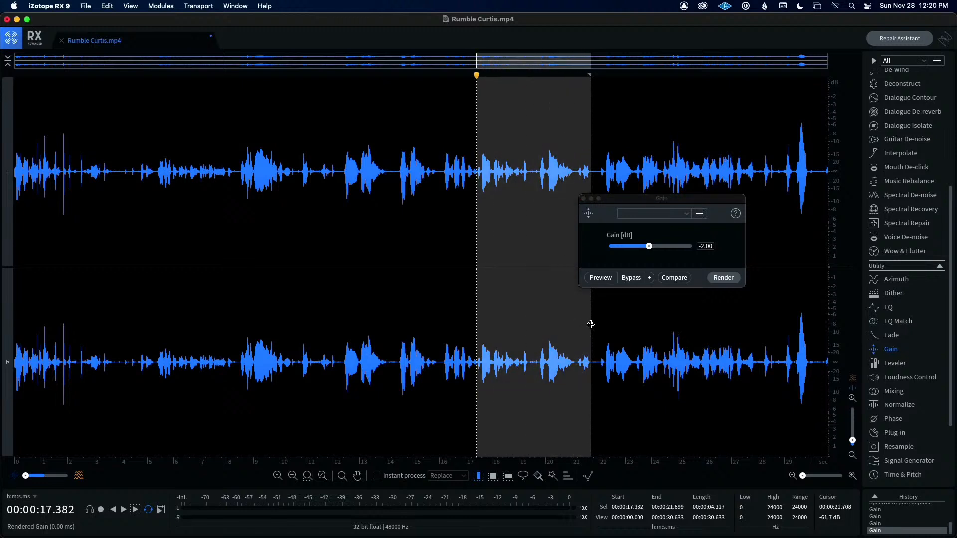
key("space")
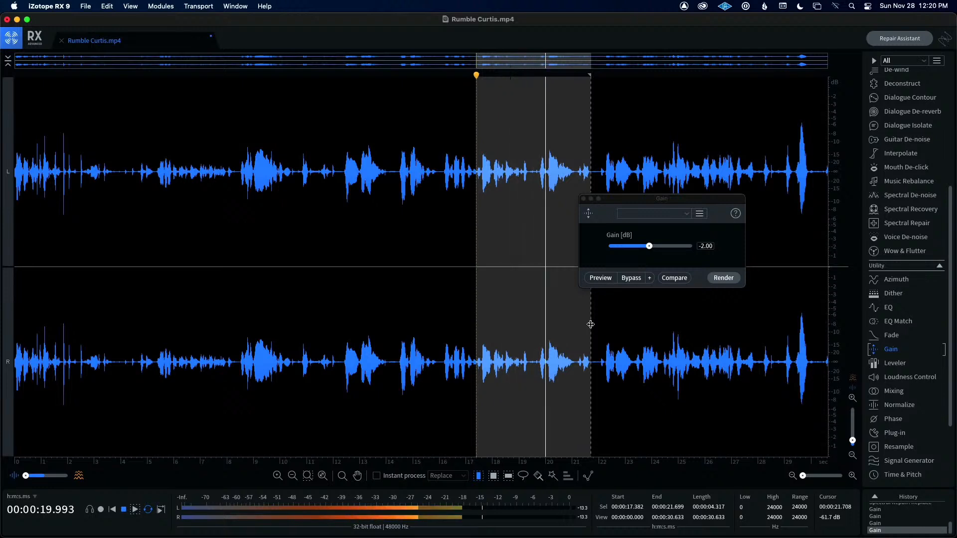
key("space")
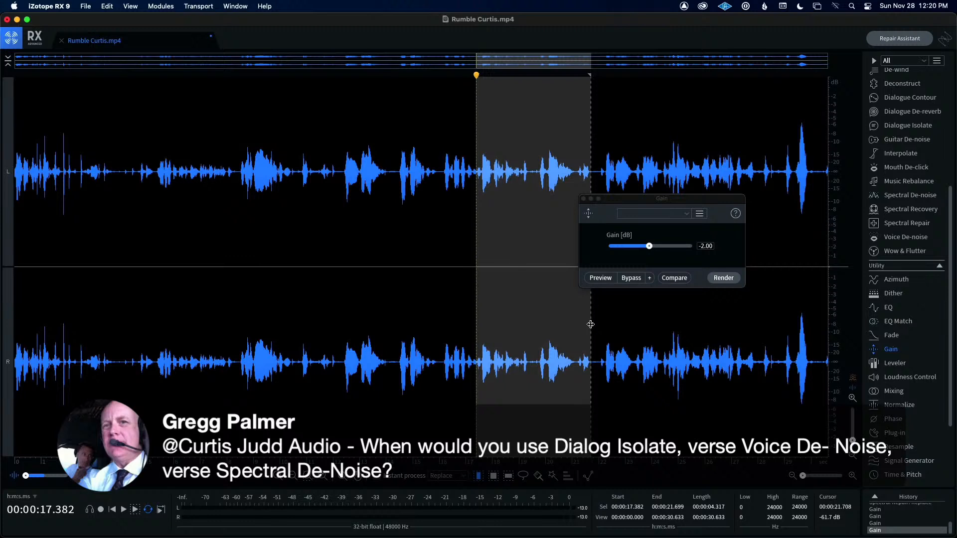
left_click(584, 199)
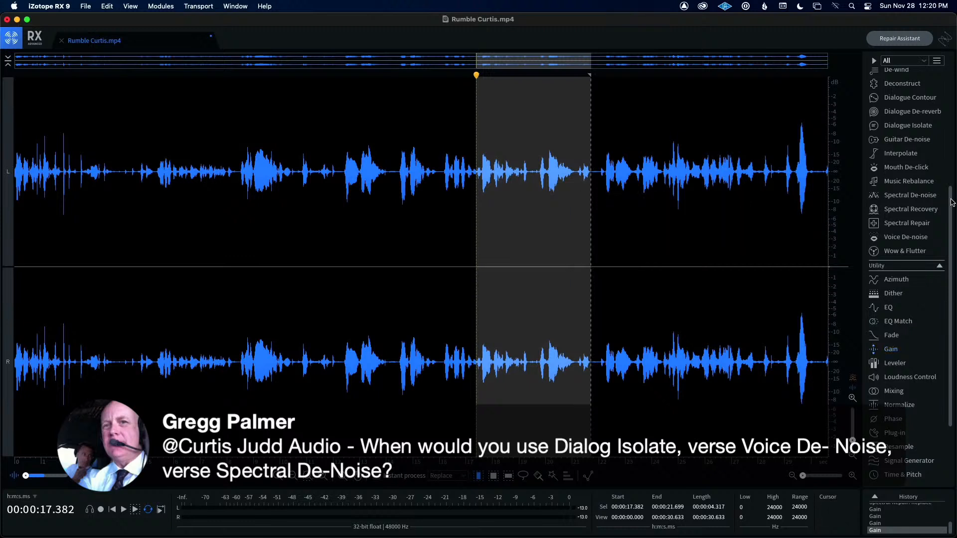
- Open Dialogue Isolate to examine its gain, sensitivity and ambience preservation controls, and close it without rendering
left_click_drag(952, 201, 949, 75)
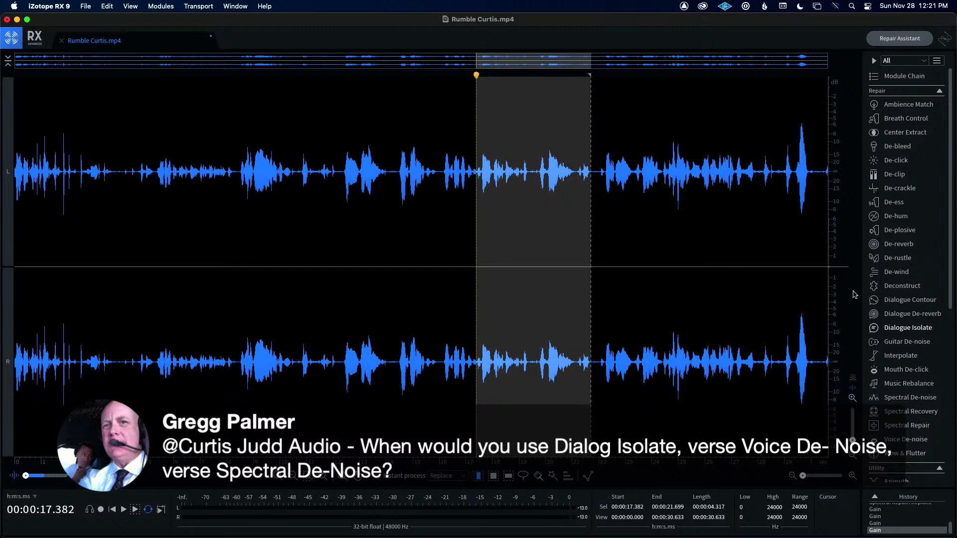
left_click_drag(726, 247, 404, 113)
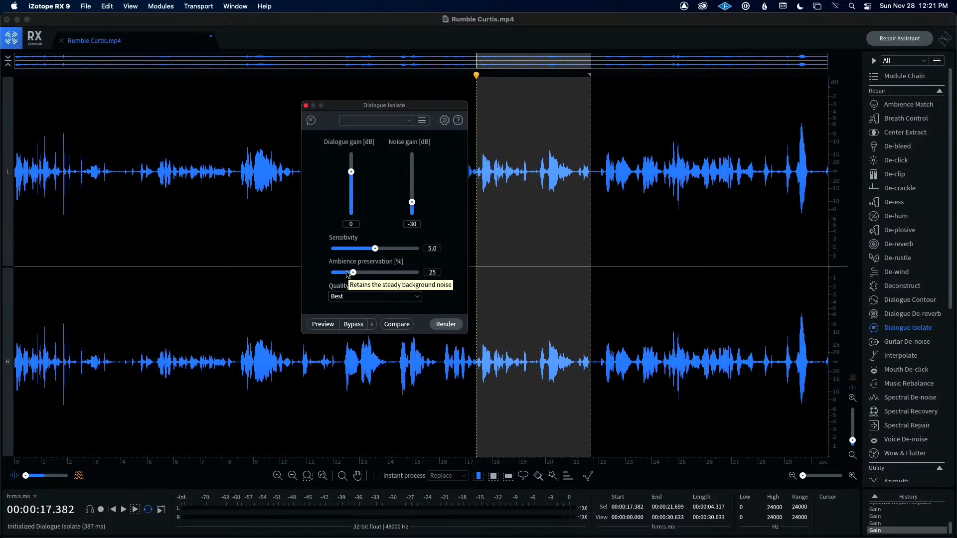
left_click(305, 106)
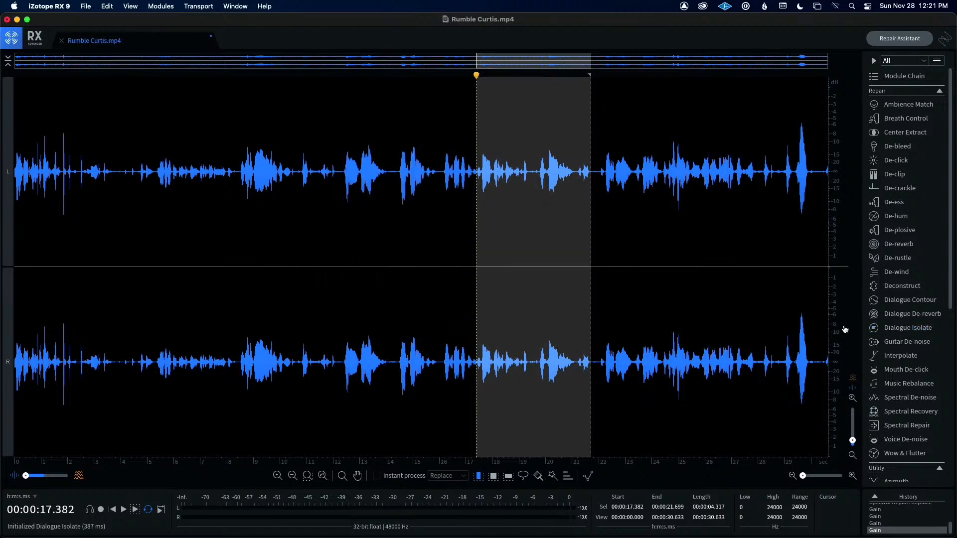
- Open Voice De-noise to examine its threshold, reduction and adaptive mode options, and close it without rendering
left_click(908, 439)
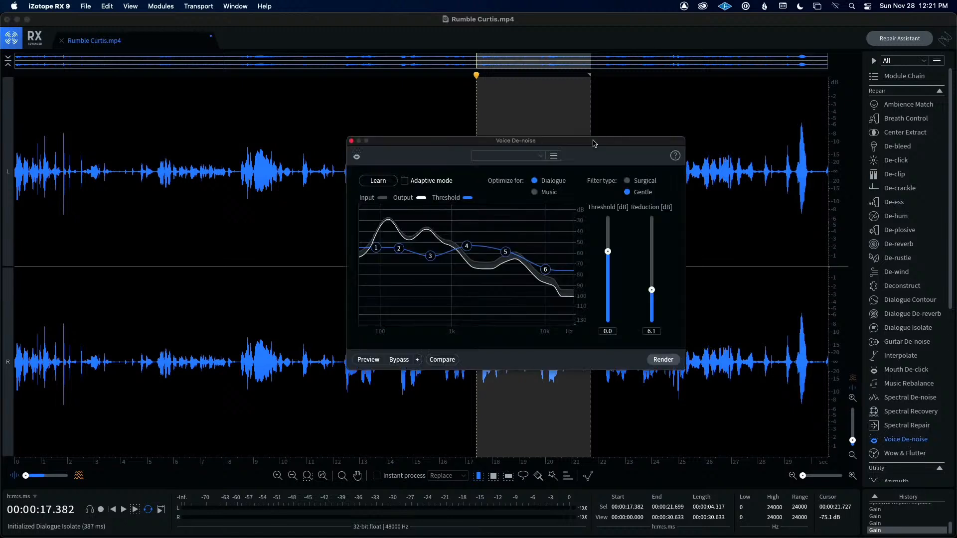
left_click_drag(496, 135, 452, 99)
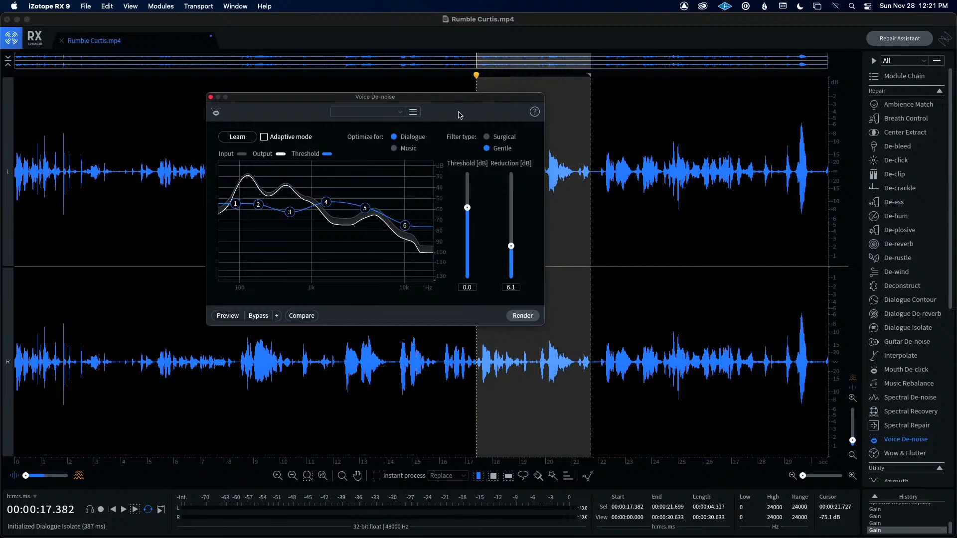
left_click_drag(292, 99, 290, 93)
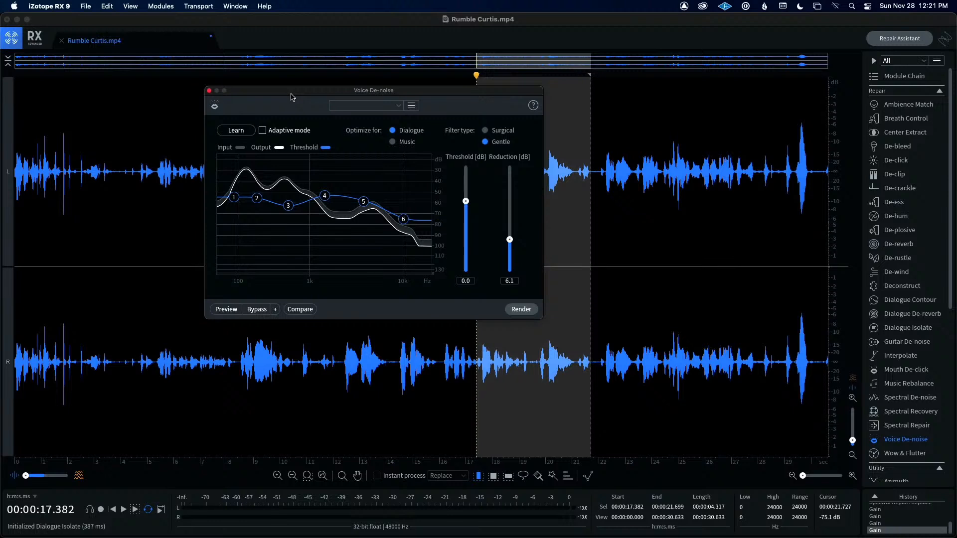
left_click(209, 90)
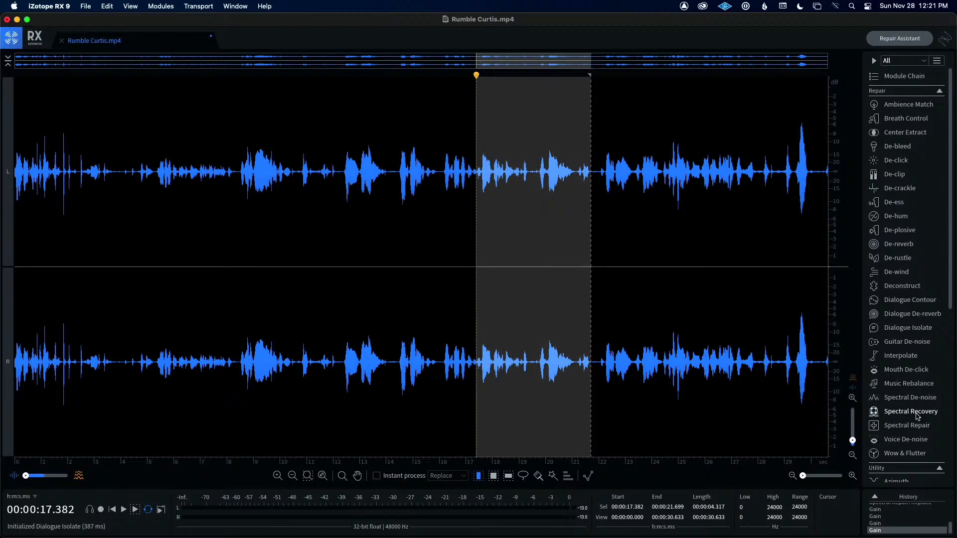
- Open Spectral De-noise and try its Quality levels between A (Fast) and D (Best), ending on A
left_click(913, 398)
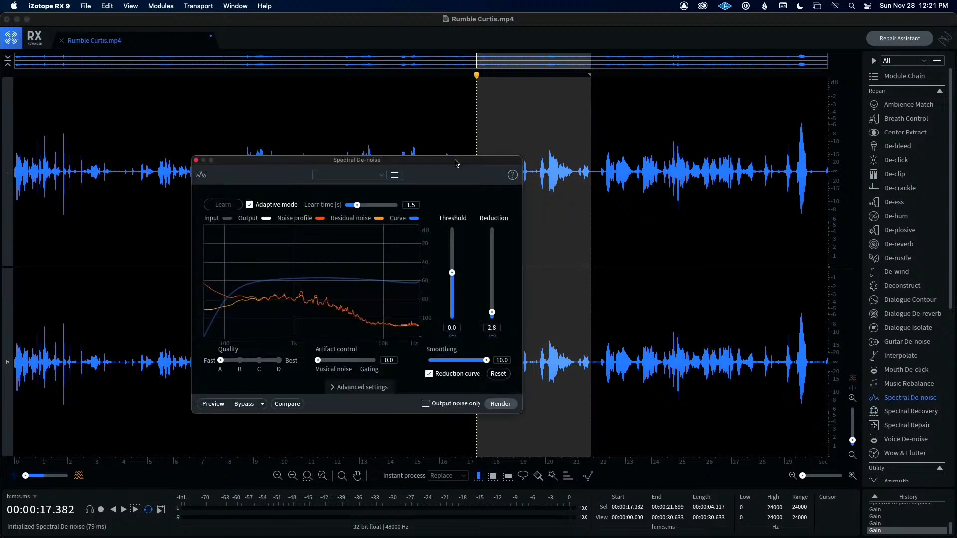
left_click_drag(455, 163, 352, 76)
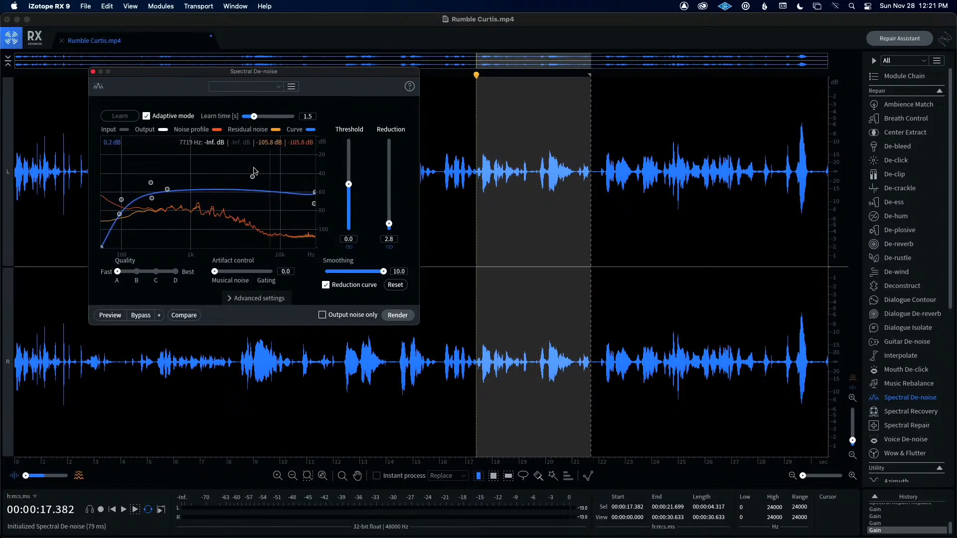
left_click_drag(118, 272, 175, 273)
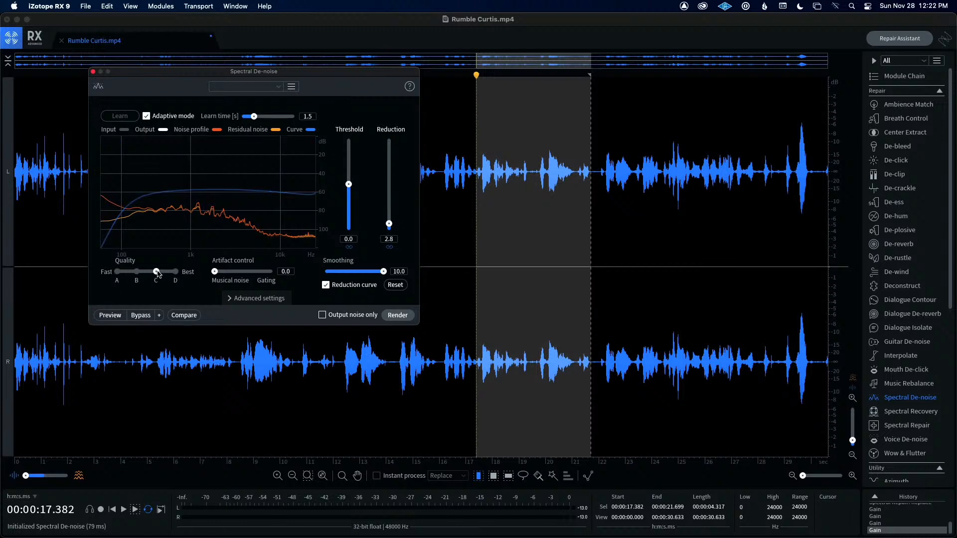
left_click(137, 273)
left_click(118, 272)
left_click(176, 272)
left_click(138, 273)
left_click(118, 273)
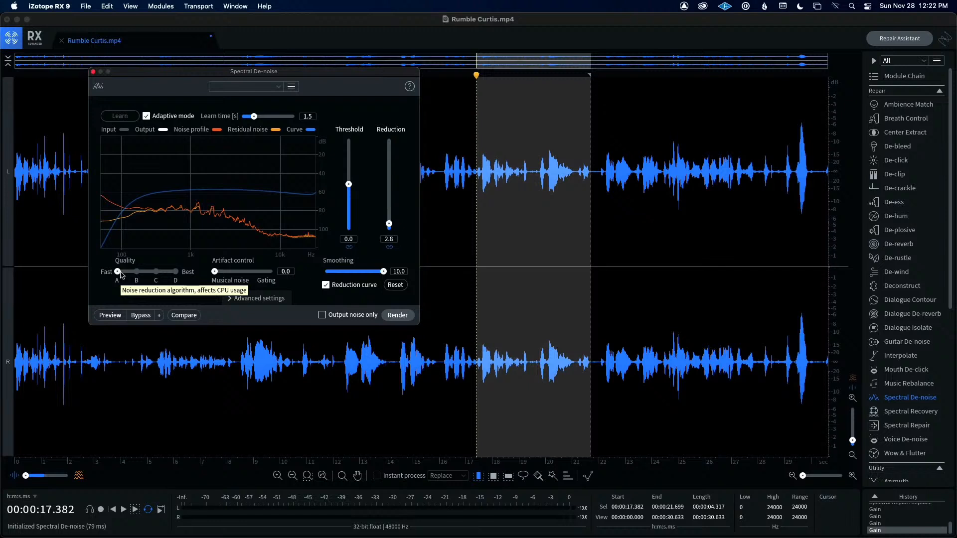
left_click_drag(333, 88, 333, 82)
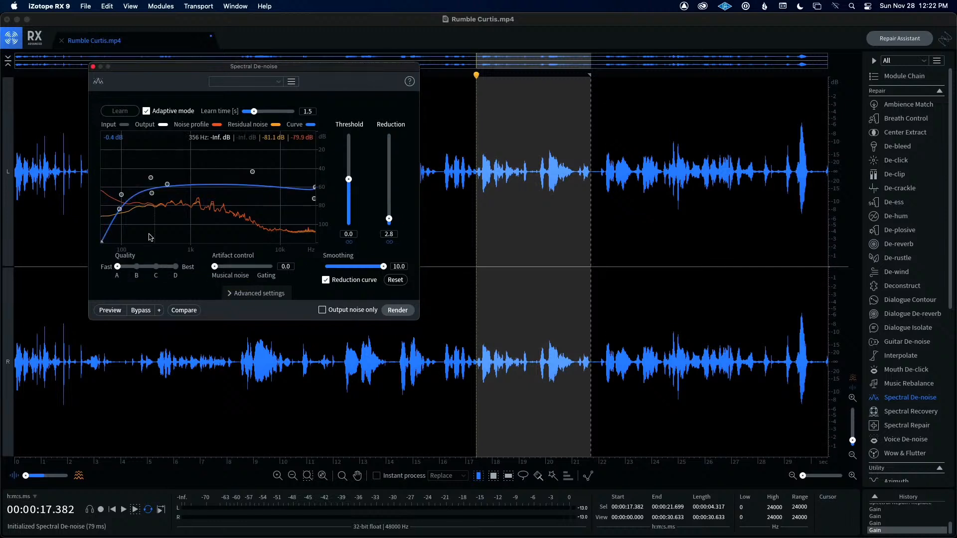
- Move the Spectral De-noise Quality up through B, C and D and return it to A
left_click(138, 272)
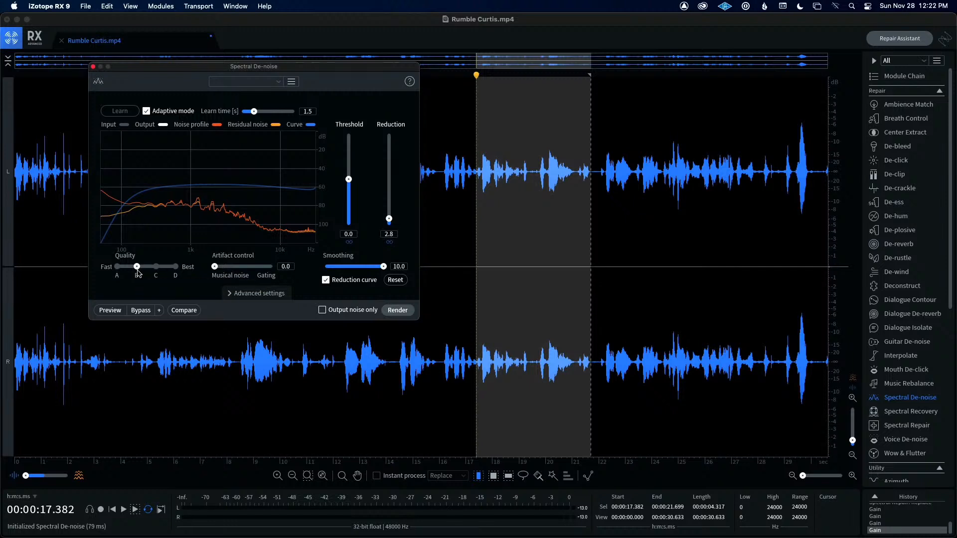
left_click(157, 268)
left_click(175, 267)
left_click(156, 267)
left_click(141, 269)
left_click(119, 270)
- Set the Spectral De-noise Quality to D (Best) and the Reduction to 5.9
left_click_drag(309, 67, 611, 107)
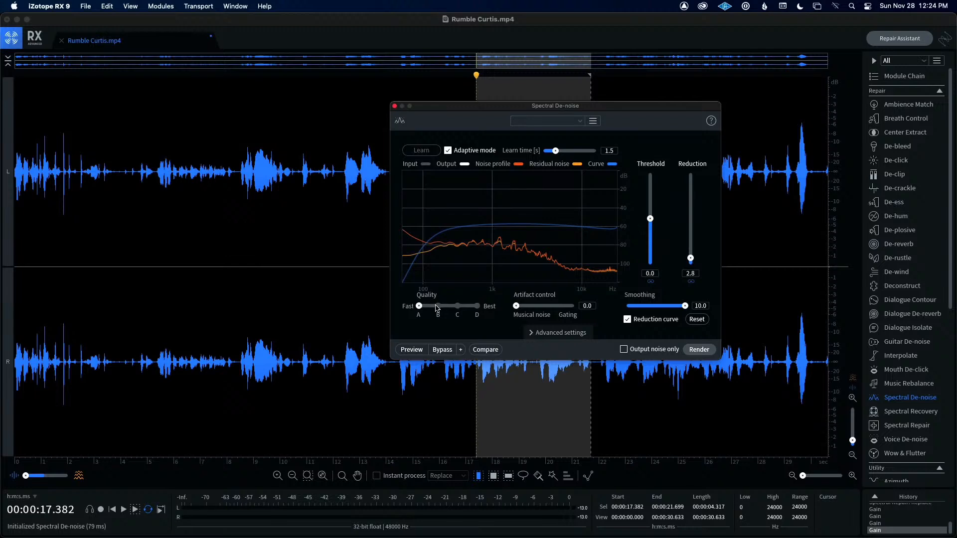
left_click(478, 307)
mouse_move(690, 259)
left_mouse_down()
mouse_move(691, 239)
mouse_move(691, 251)
left_mouse_up()
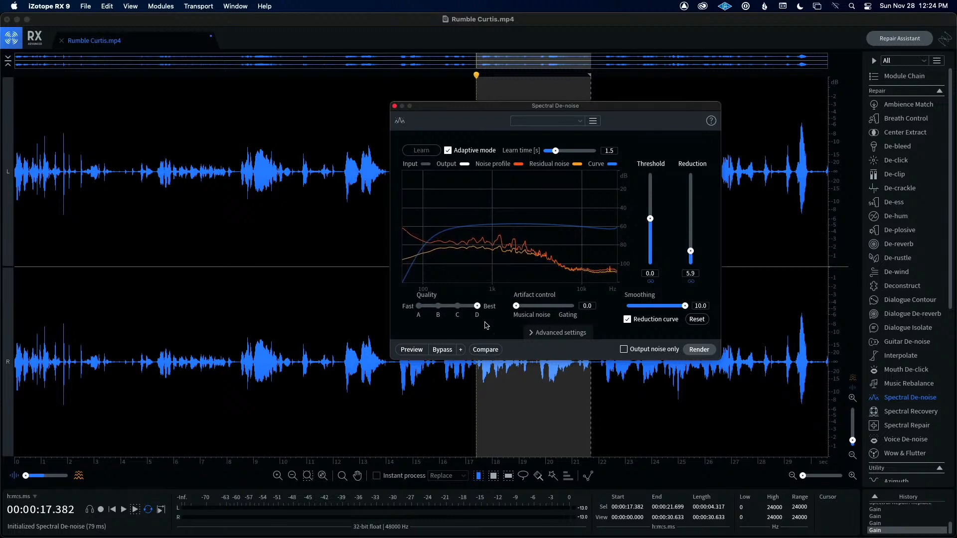
- Add the Spectral De-noise settings to Compare Settings, select them and the original audio in turn, and close both windows without rendering
left_click(486, 350)
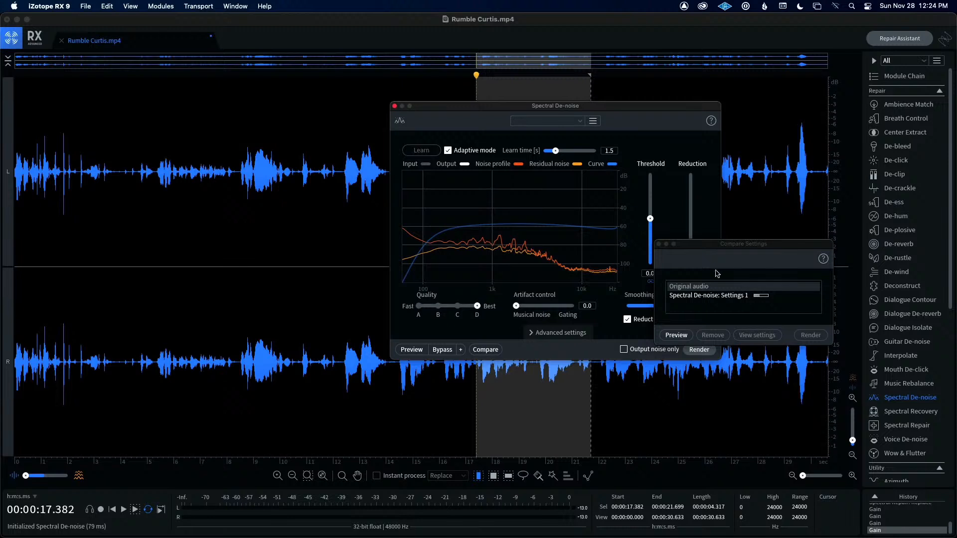
left_click_drag(759, 244, 280, 183)
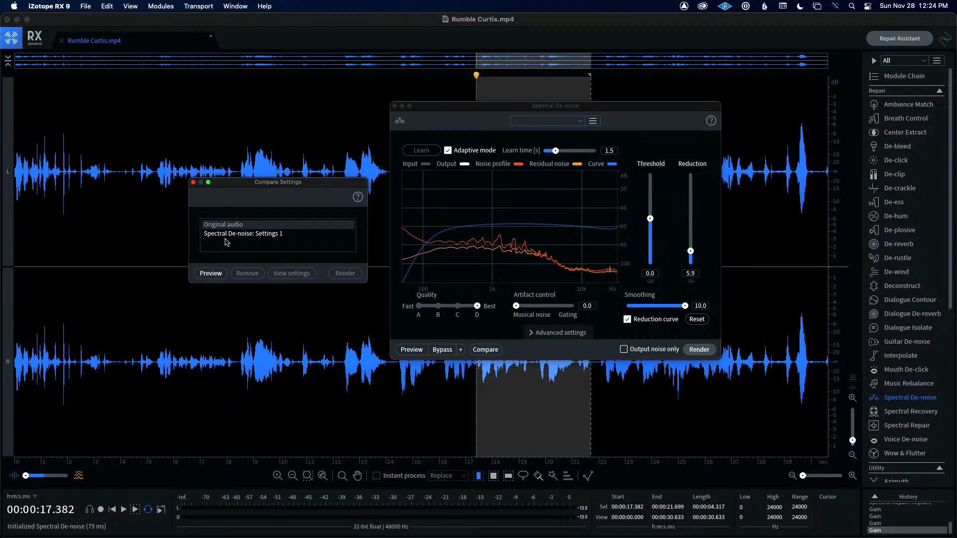
left_click(228, 235)
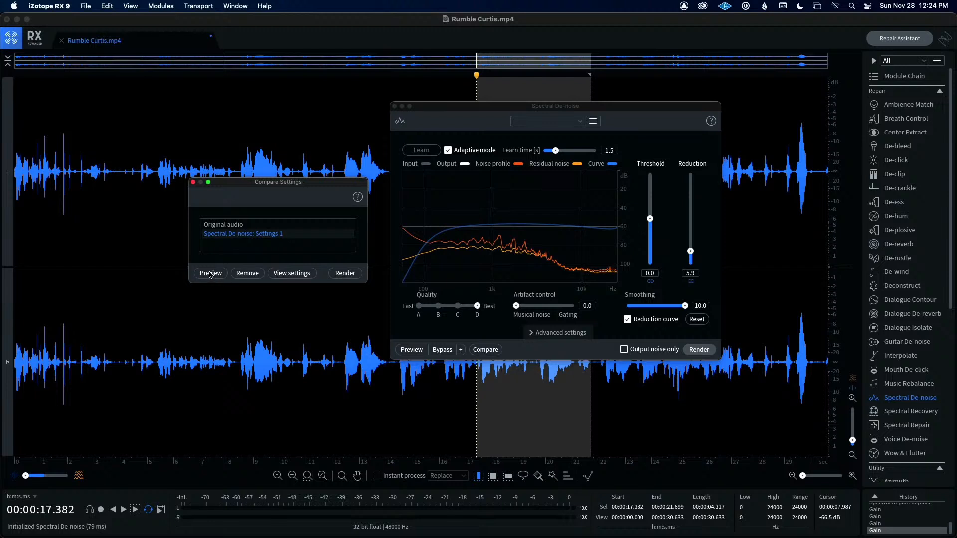
left_click(233, 225)
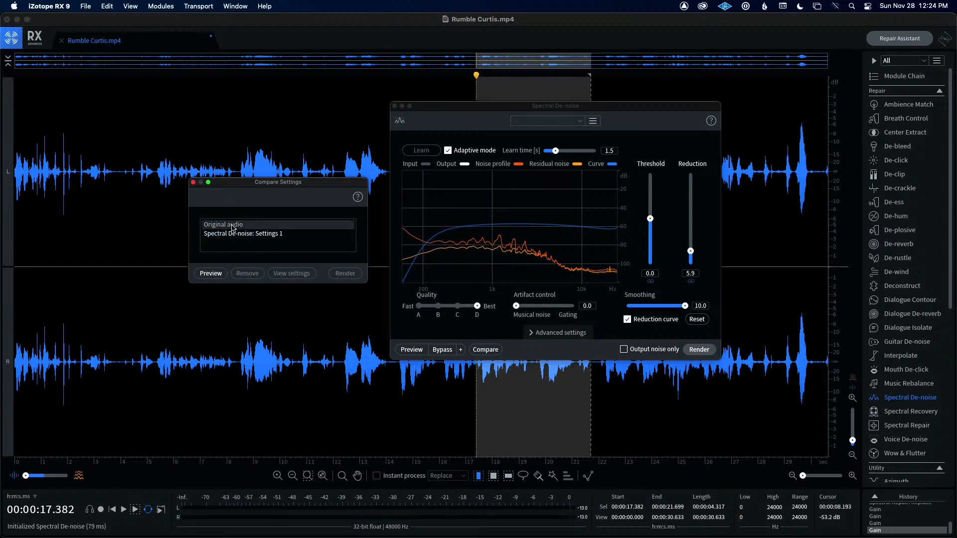
left_click(193, 183)
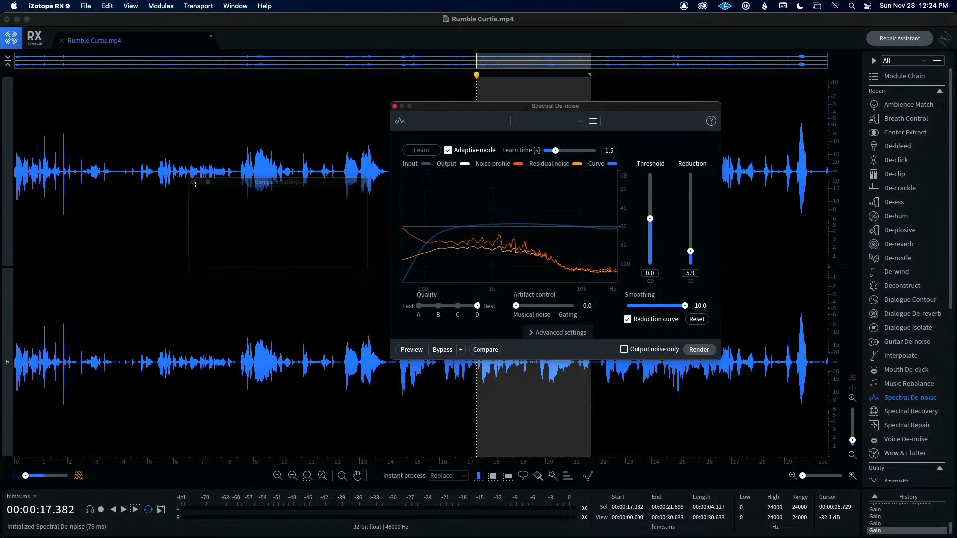
left_click(395, 106)
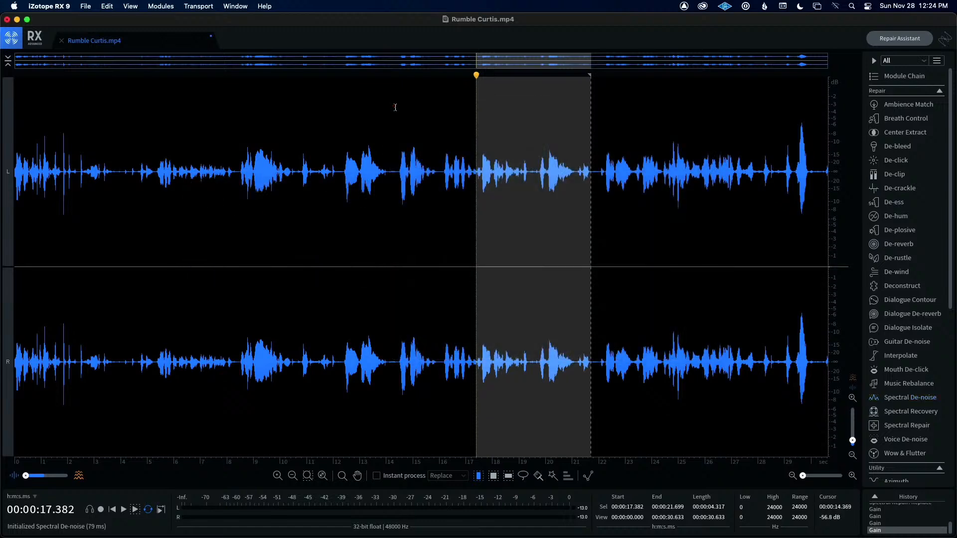